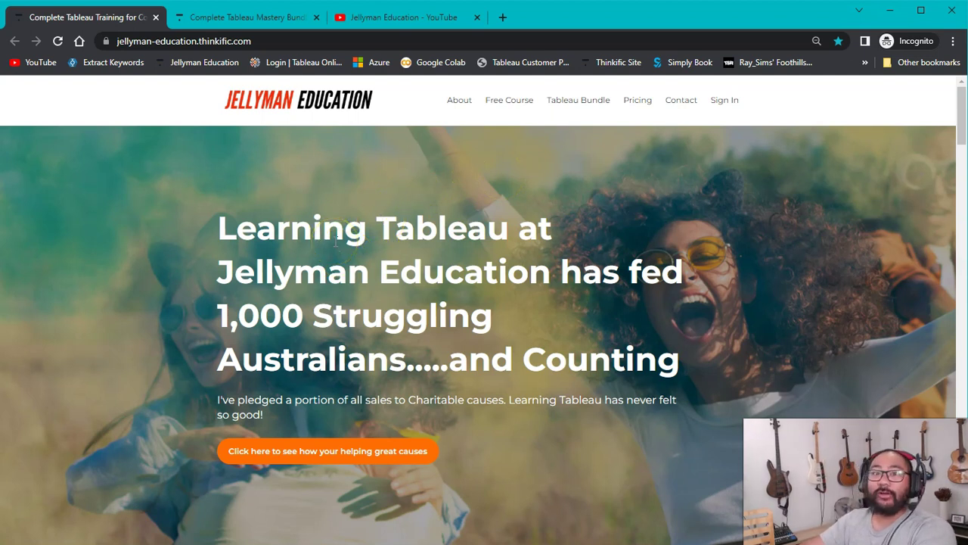
# Open the Complete Tableau Mastery Bundle page and look through the courses it includes
pyautogui.click(226, 25)
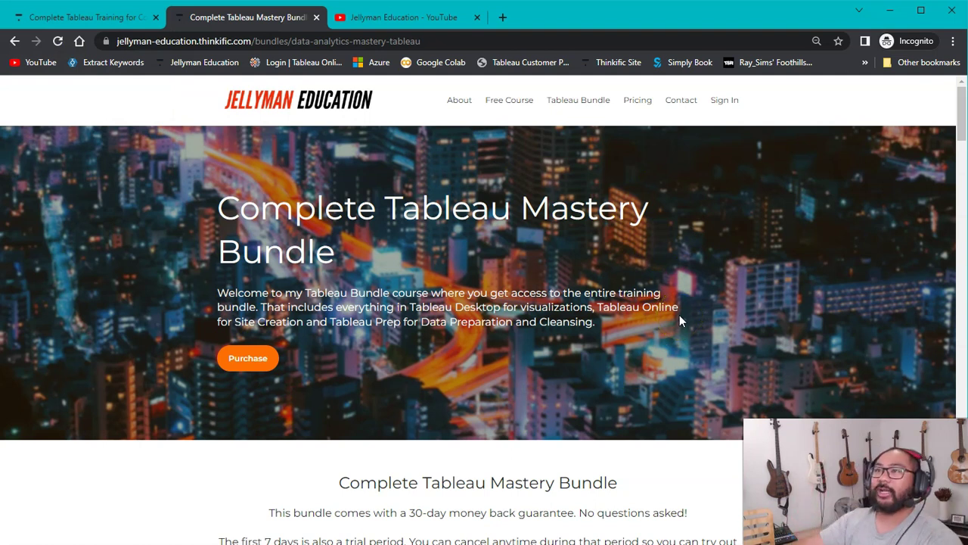
pyautogui.scroll(-2, 451, 330)
pyautogui.scroll(-3, 451, 331)
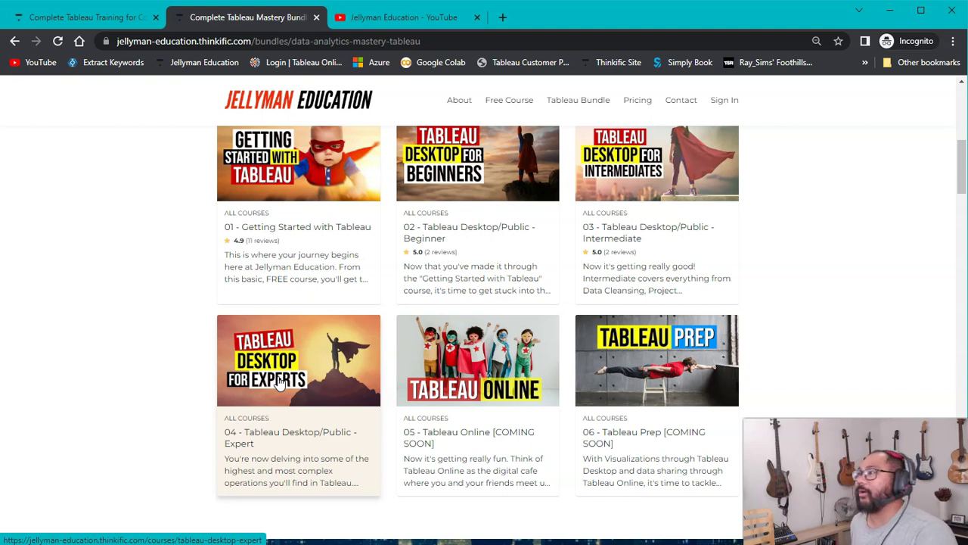
# Switch from the browser to Tableau and open the Superstore sample workbook
pyautogui.click(890, 11)
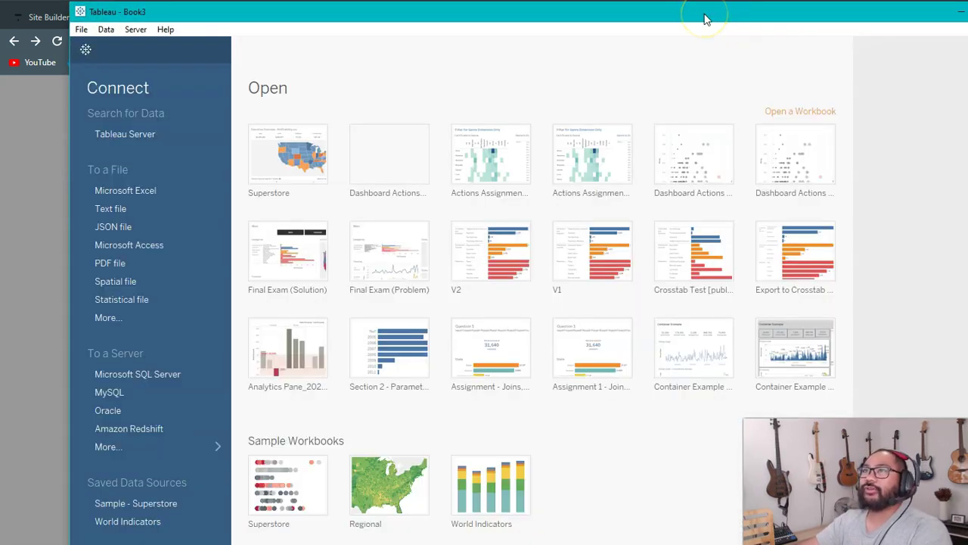
pyautogui.moveTo(703, 19); pyautogui.dragTo(633, 10)
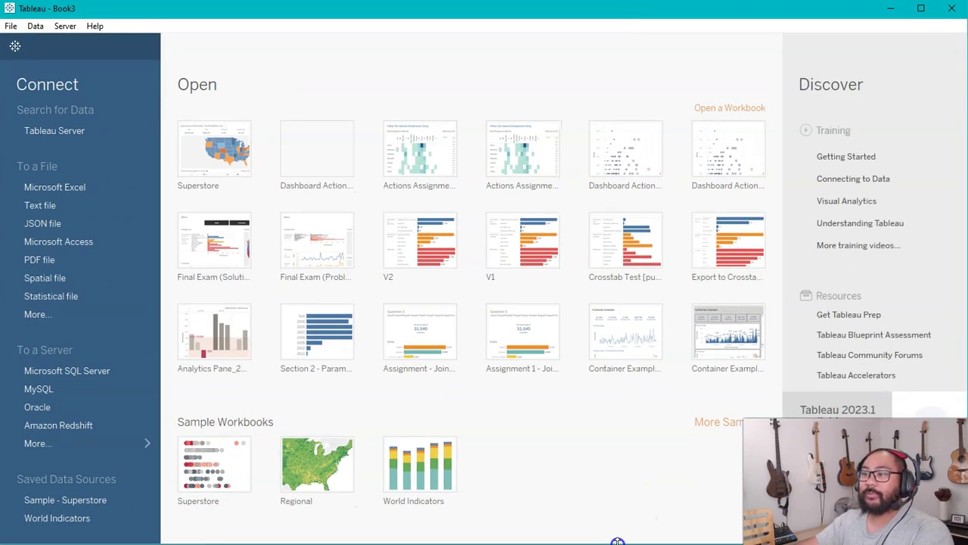
pyautogui.click(236, 466)
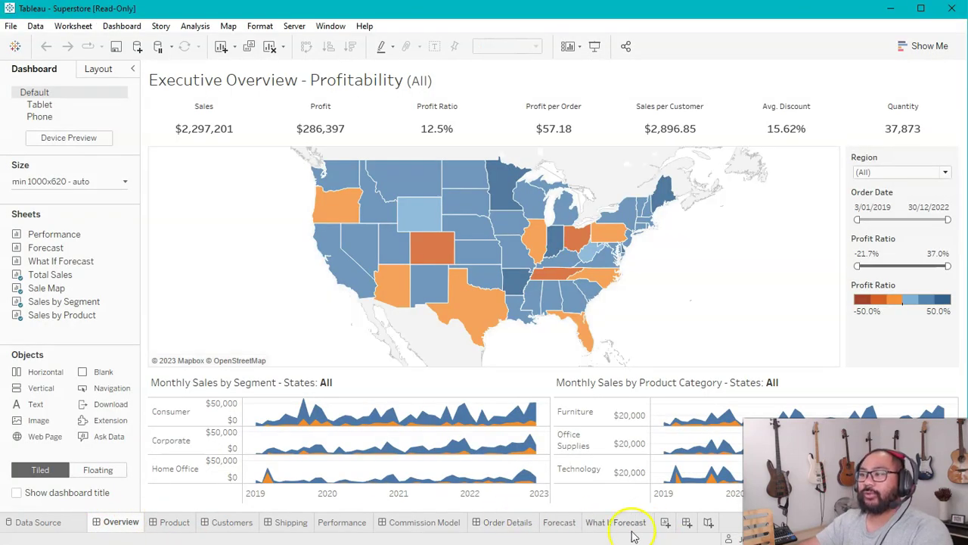
# Remove all existing dashboards and worksheets from the Superstore workbook, keeping only the blank Sheet 3
pyautogui.rightClick(567, 521)
pyautogui.click(603, 373)
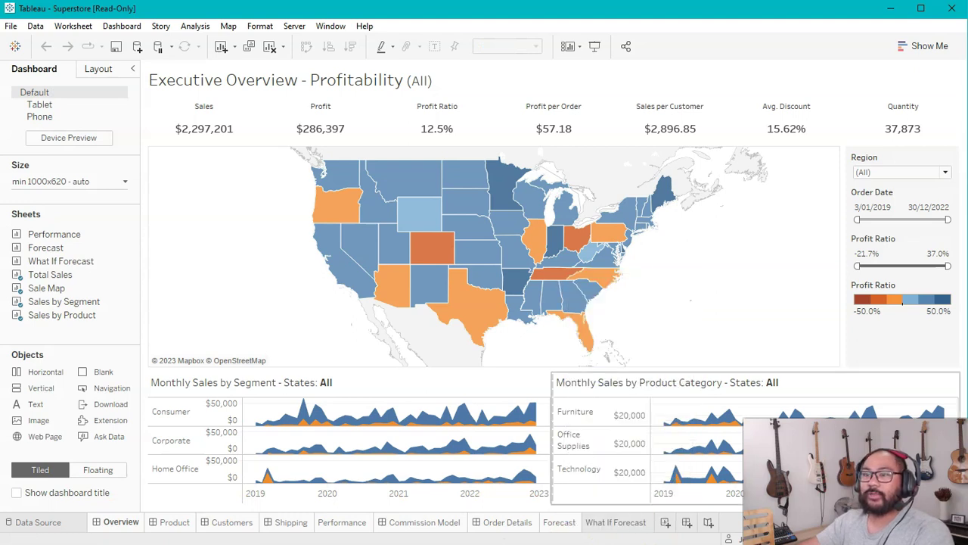
pyautogui.click(121, 524)
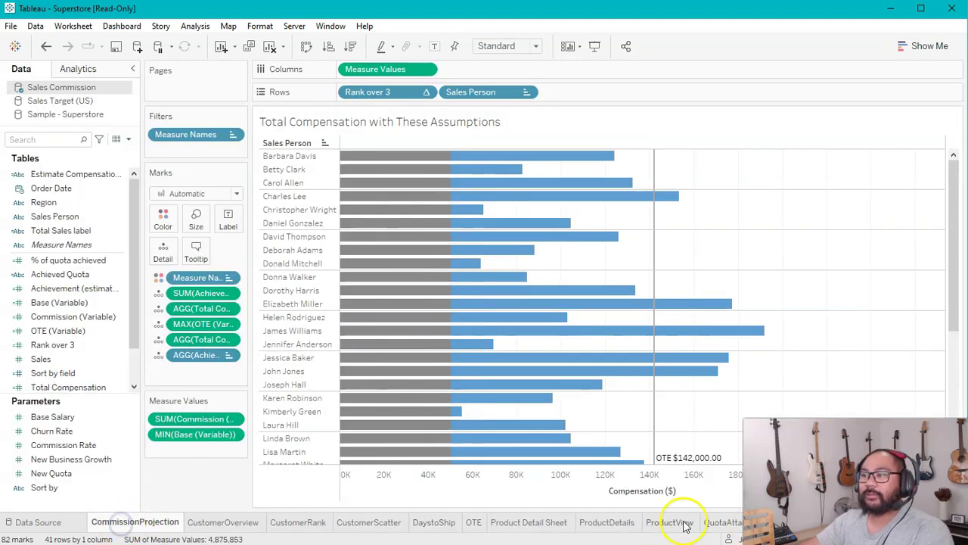
pyautogui.rightClick(685, 526)
pyautogui.click(726, 374)
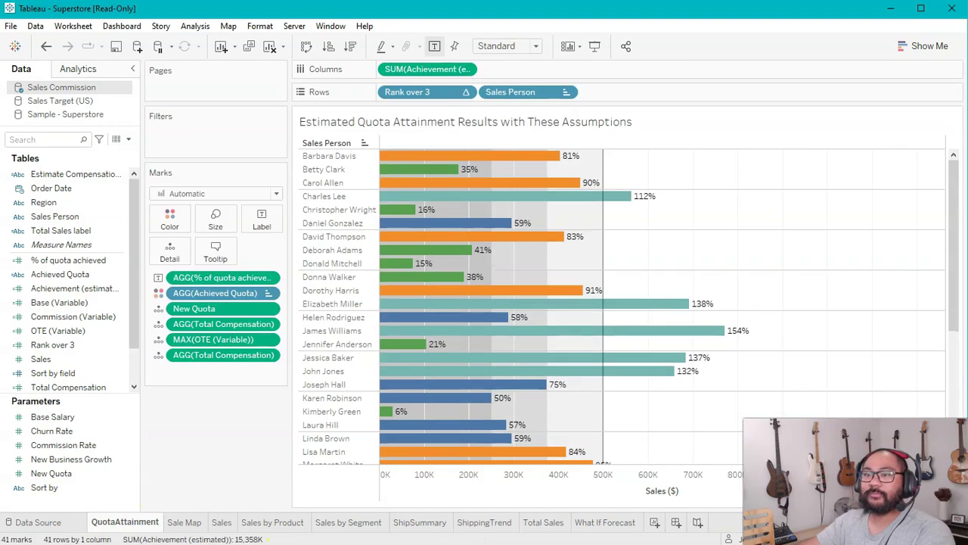
pyautogui.rightClick(547, 519)
pyautogui.click(600, 364)
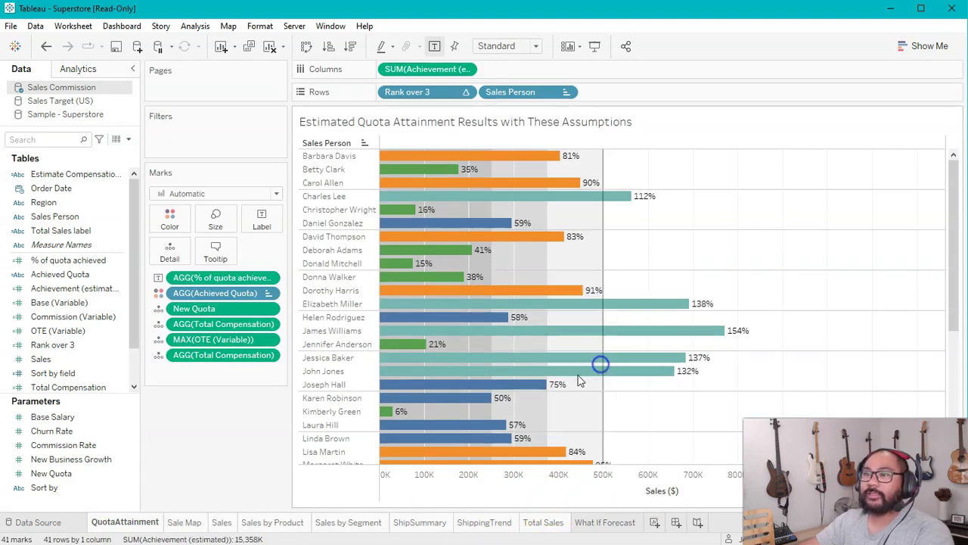
pyautogui.click(292, 522)
pyautogui.click(177, 522)
pyautogui.rightClick(236, 523)
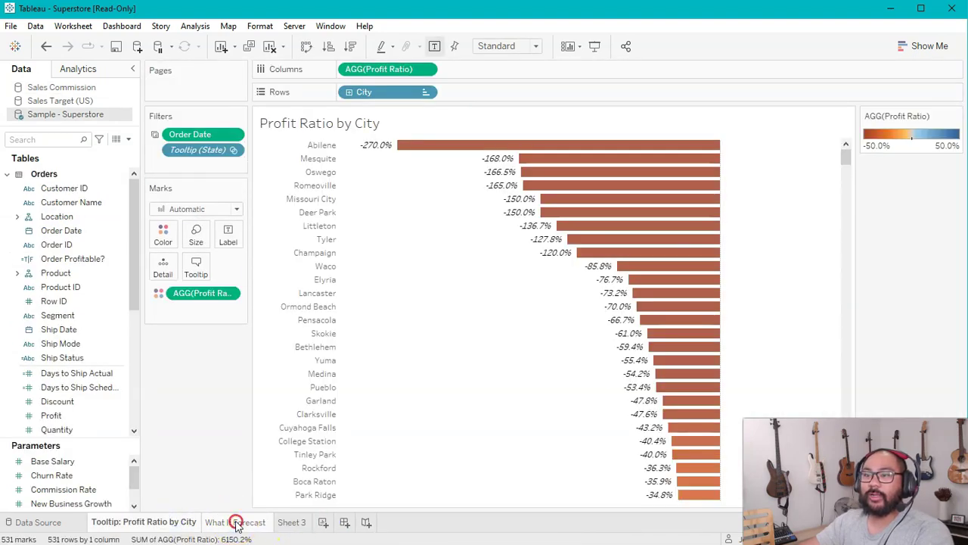
pyautogui.click(302, 369)
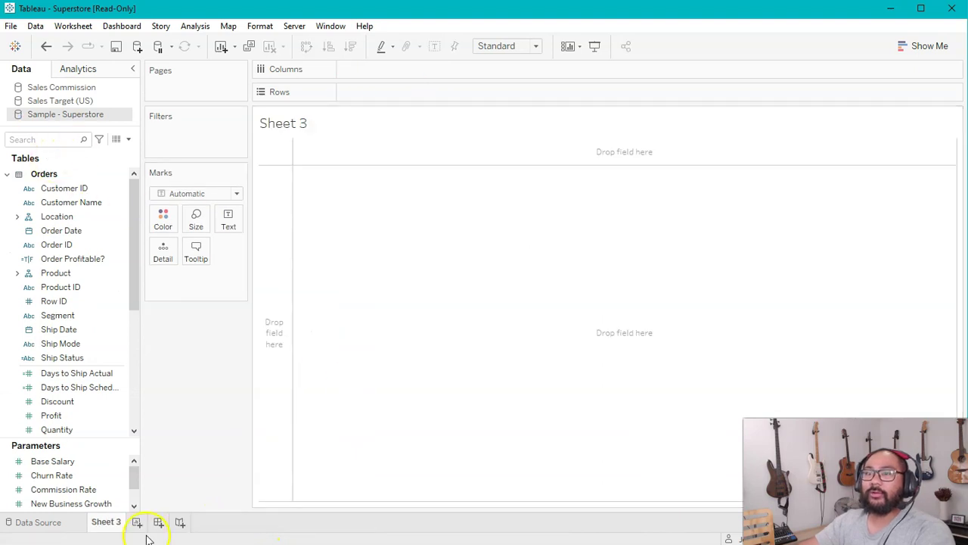
# View the KPMG Global Automotive Executive Survey 2017 workbook in the browser and return to Tableau
pyautogui.click(890, 9)
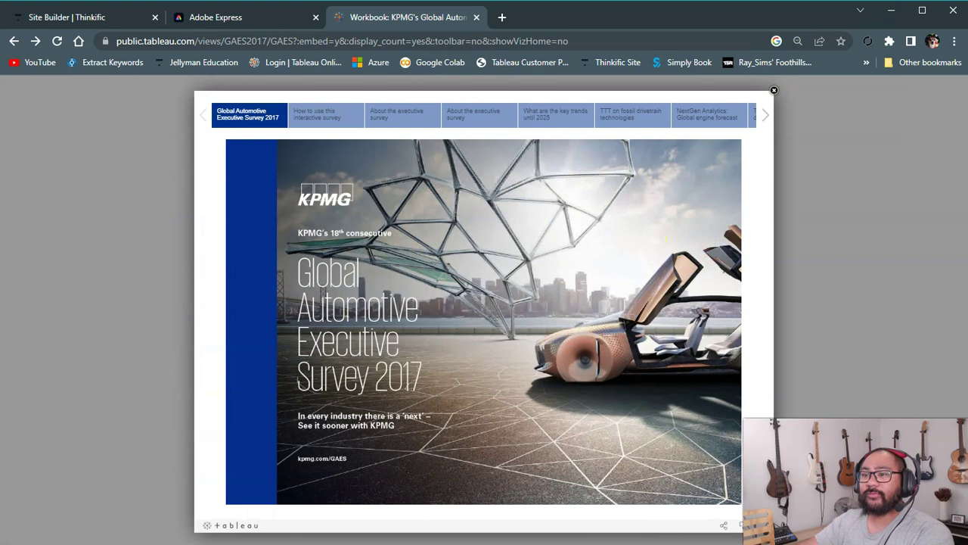
pyautogui.click(141, 540)
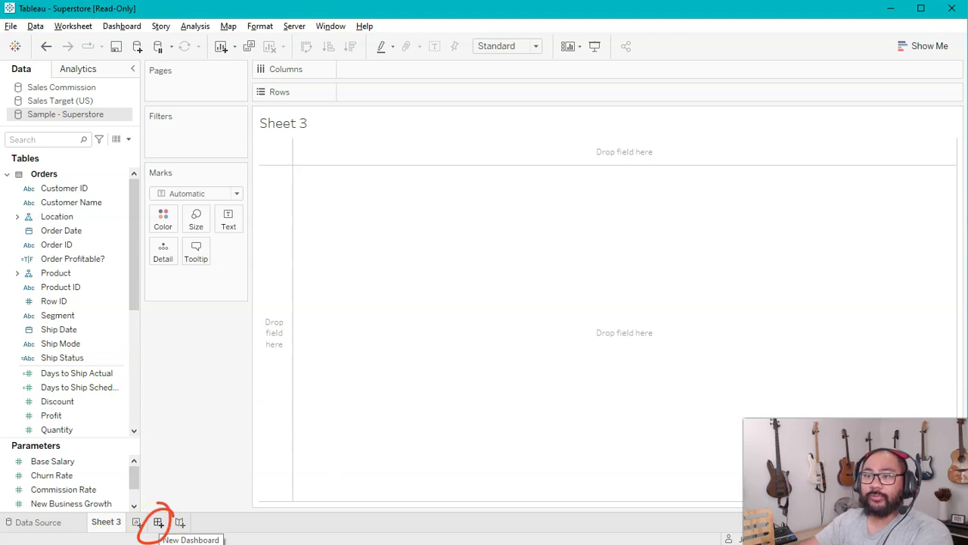
# Create a new dashboard and add the image Background - Standard.png to it, fitted and centered
pyautogui.click(158, 522)
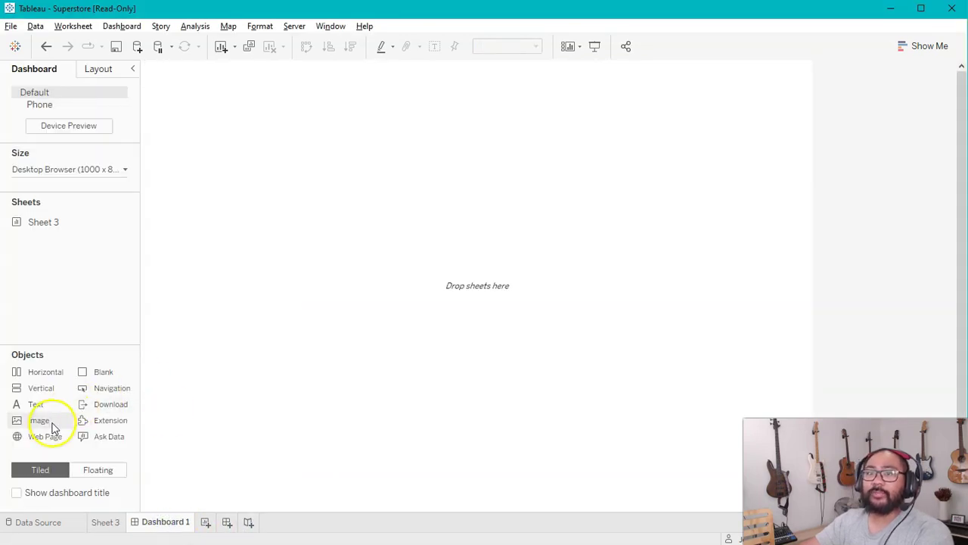
pyautogui.moveTo(53, 428); pyautogui.dragTo(360, 183)
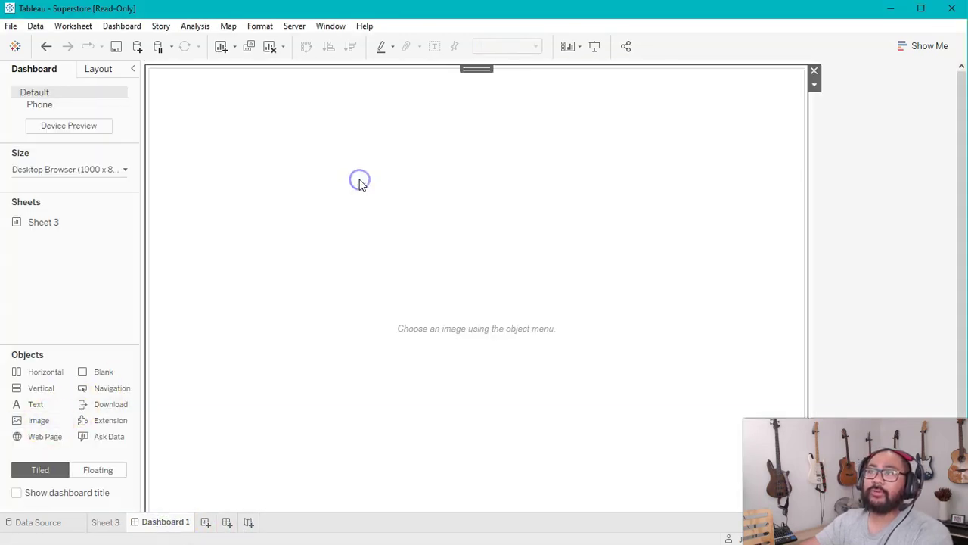
pyautogui.click(555, 196)
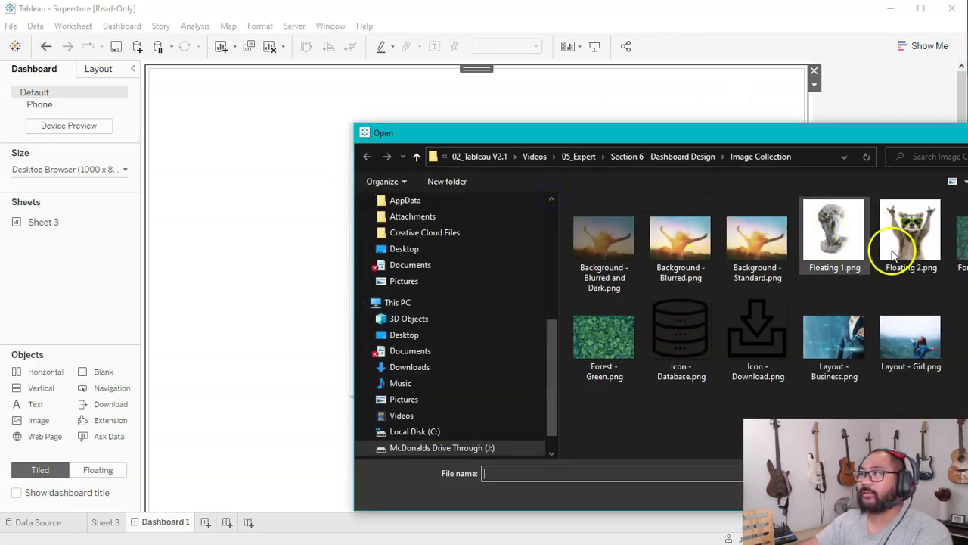
pyautogui.doubleClick(753, 234)
pyautogui.click(366, 240)
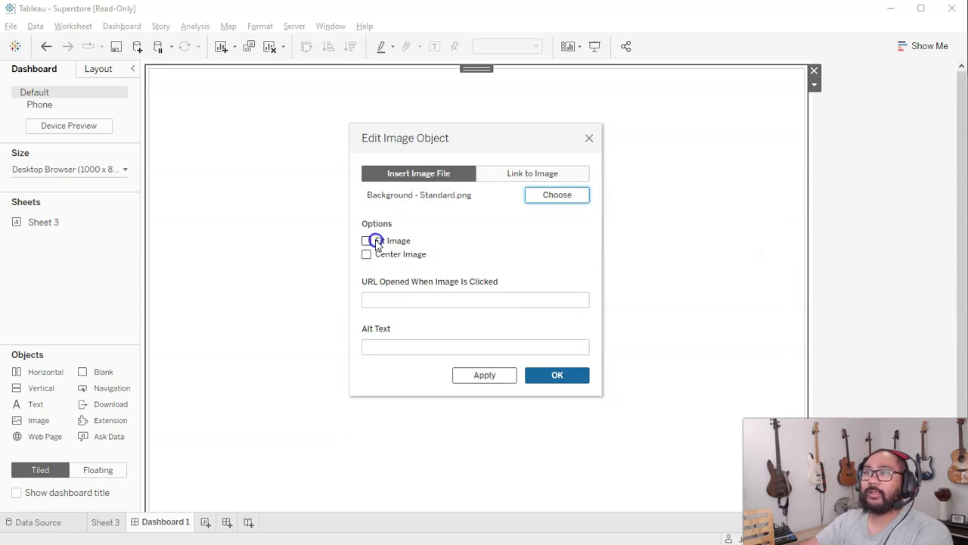
pyautogui.click(559, 376)
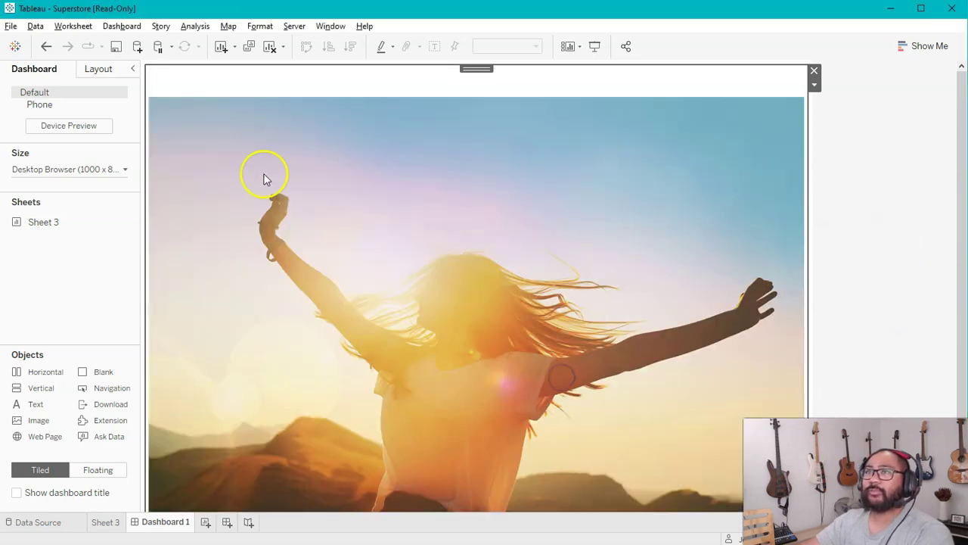
# Make the background image floating and move it slightly down and to the right on the dashboard
pyautogui.click(855, 182)
pyautogui.click(572, 212)
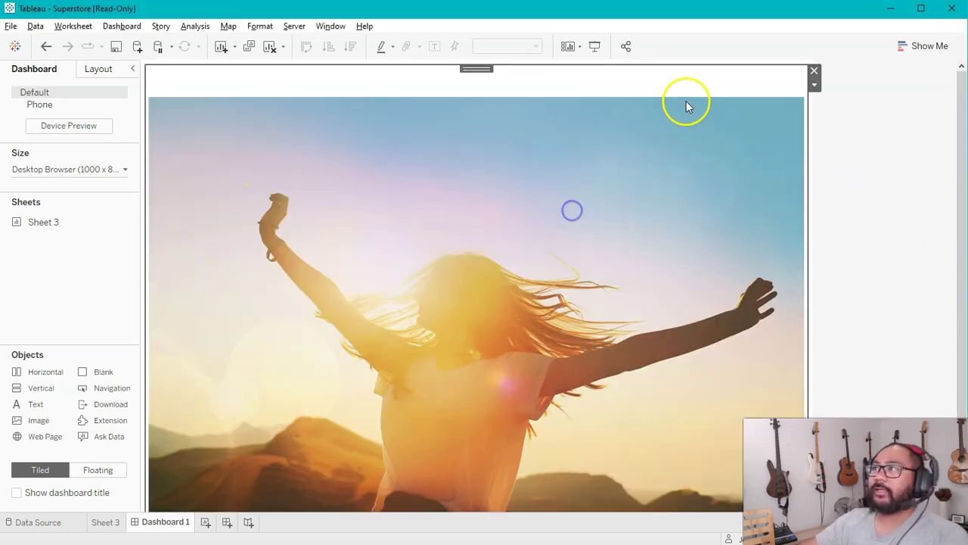
pyautogui.click(484, 72)
pyautogui.click(819, 87)
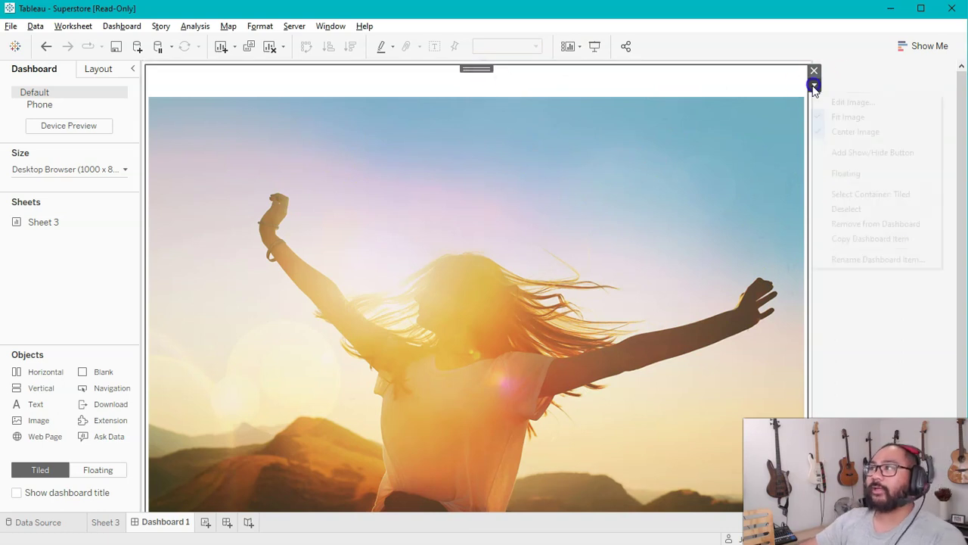
pyautogui.click(850, 172)
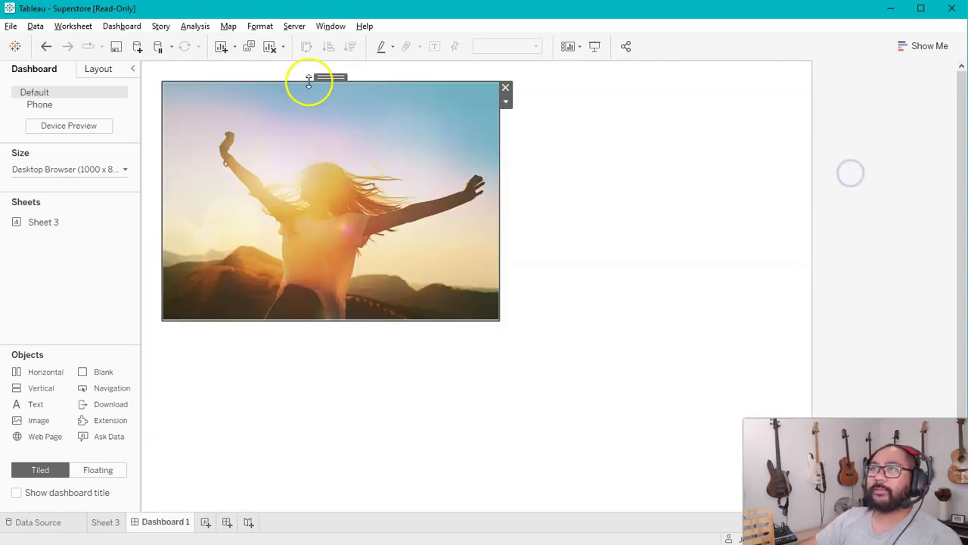
pyautogui.moveTo(329, 78); pyautogui.dragTo(355, 87)
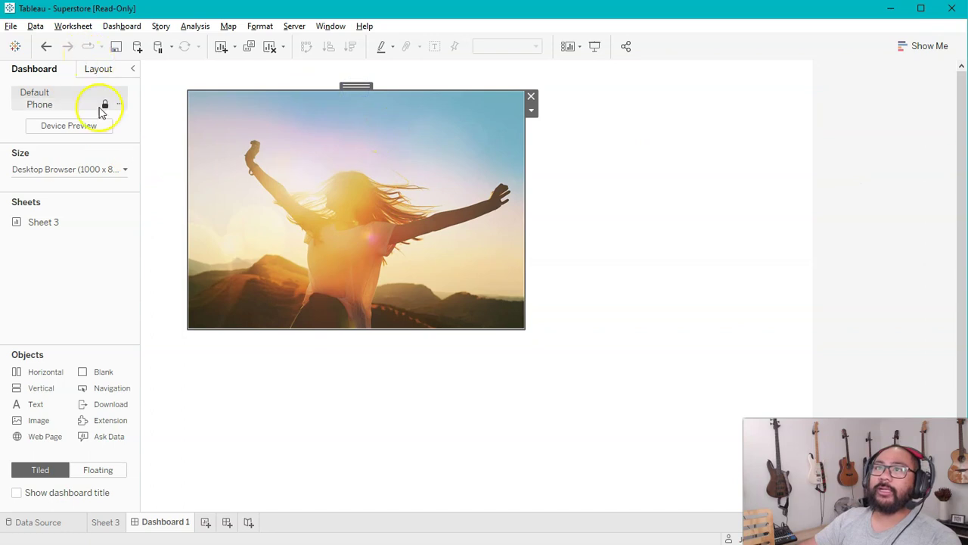
# Set the dashboard to a fixed custom size of 1000 by 600 px
pyautogui.click(121, 171)
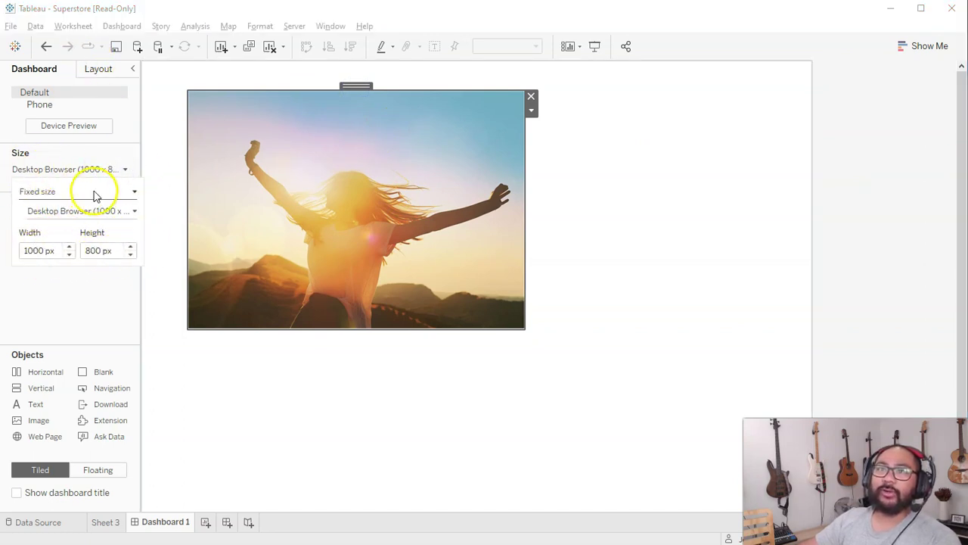
pyautogui.click(130, 255)
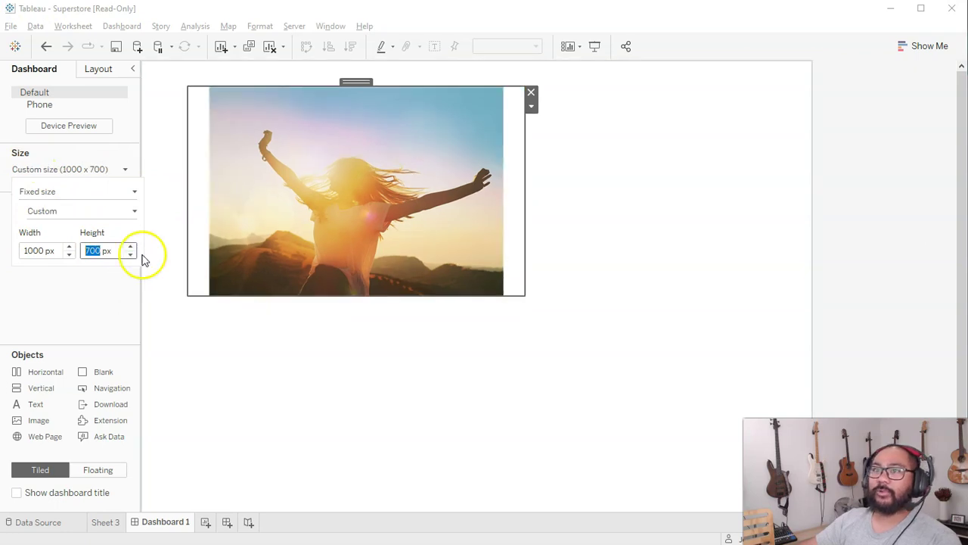
pyautogui.click(538, 324)
pyautogui.click(119, 171)
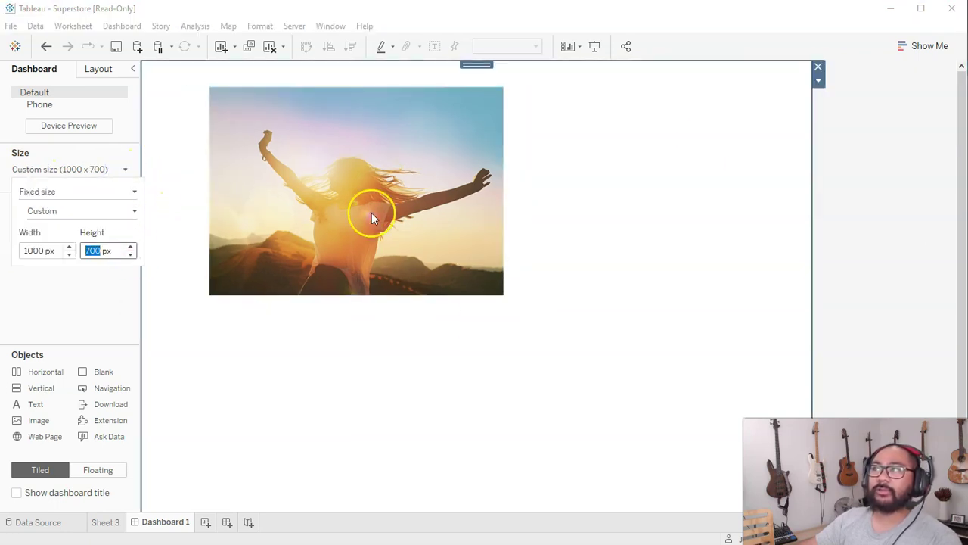
pyautogui.click(818, 66)
pyautogui.click(703, 150)
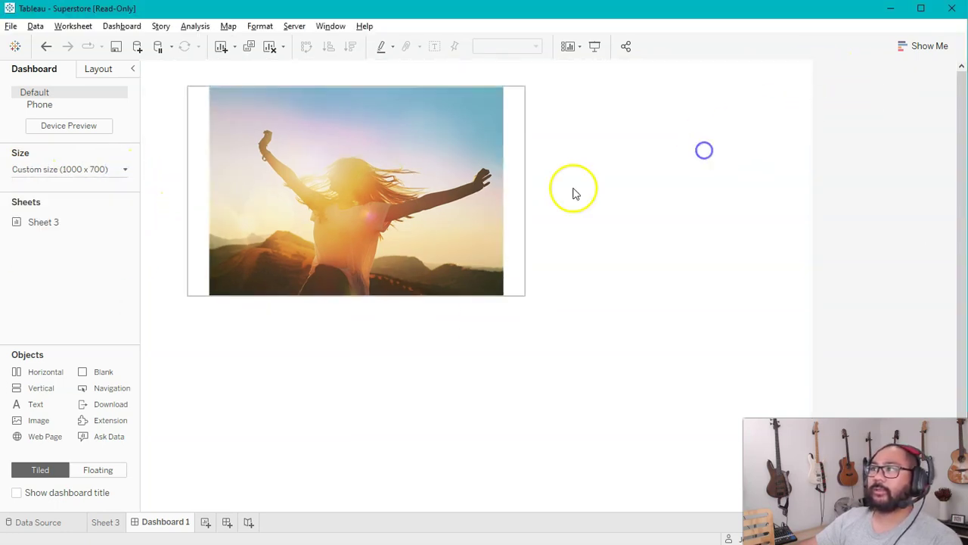
pyautogui.click(93, 168)
pyautogui.click(131, 255)
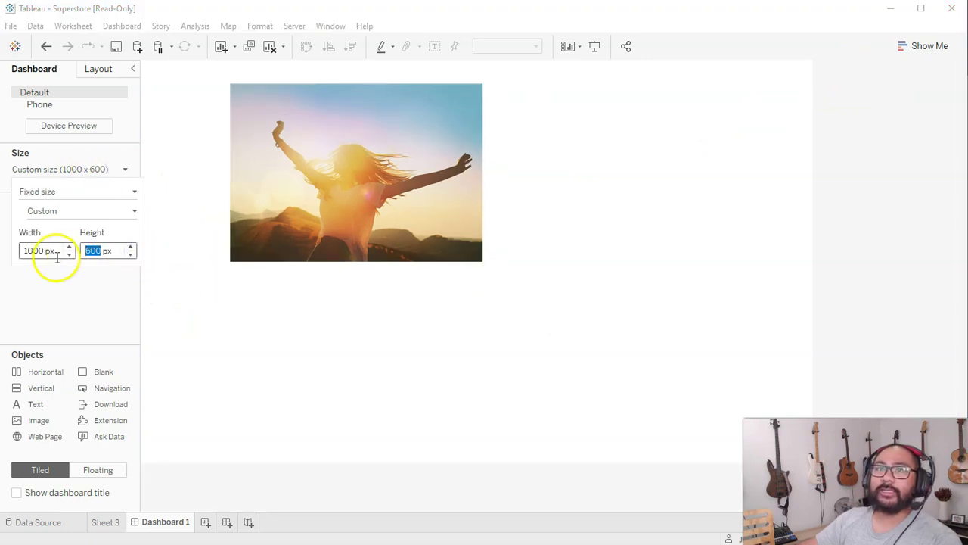
# Set the floating background image's size to 1,000 wide by 600 high in its layout properties
pyautogui.click(492, 121)
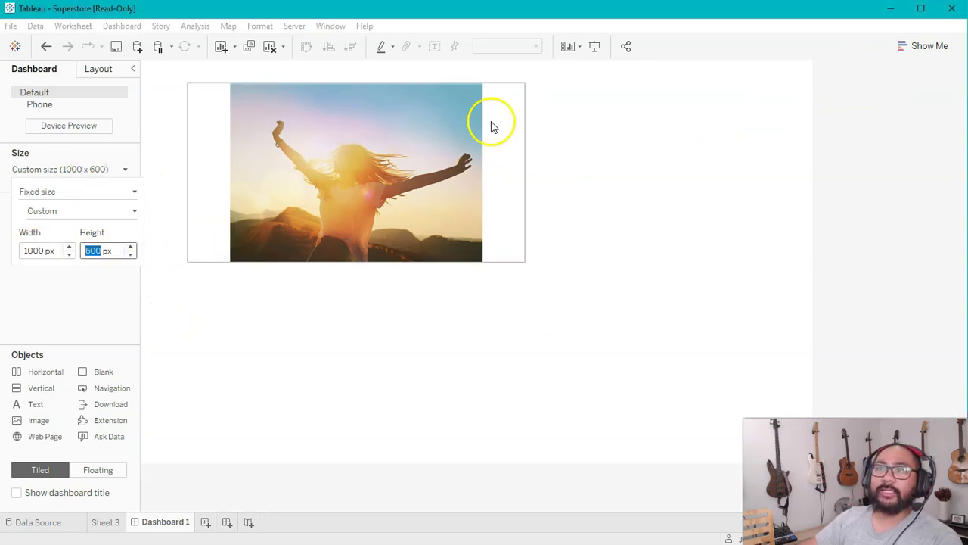
pyautogui.click(99, 69)
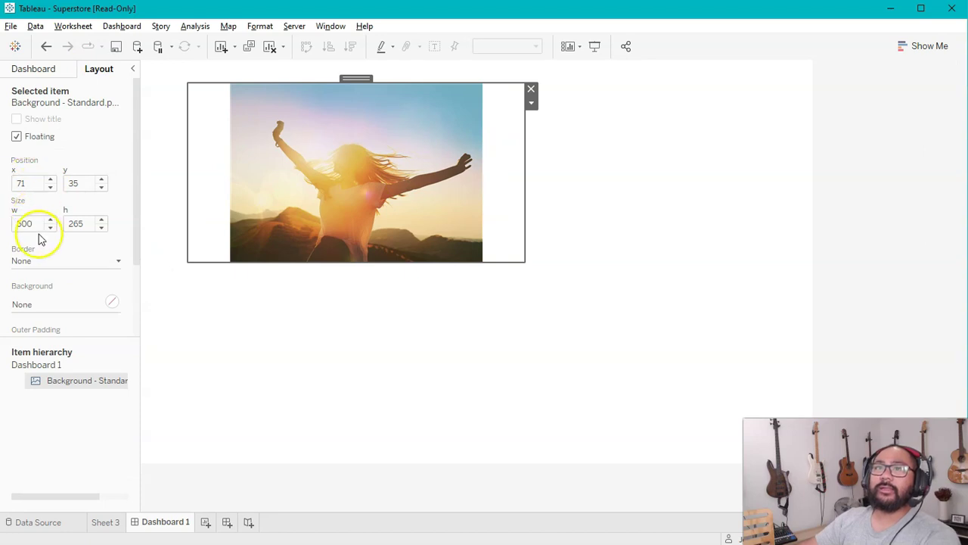
pyautogui.click(18, 223)
pyautogui.write('1.000')
pyautogui.press('Tab')
pyautogui.write('60')
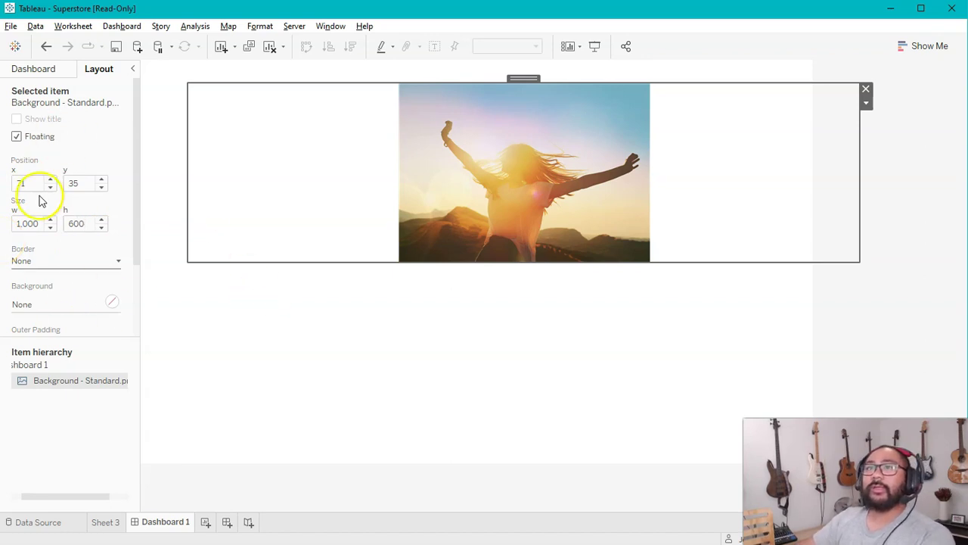
# Set the background image's position to x 0 and y 0 so it starts at the dashboard's upper-left corner
pyautogui.click(19, 182)
pyautogui.write('0')
pyautogui.press('Tab')
pyautogui.write('0')
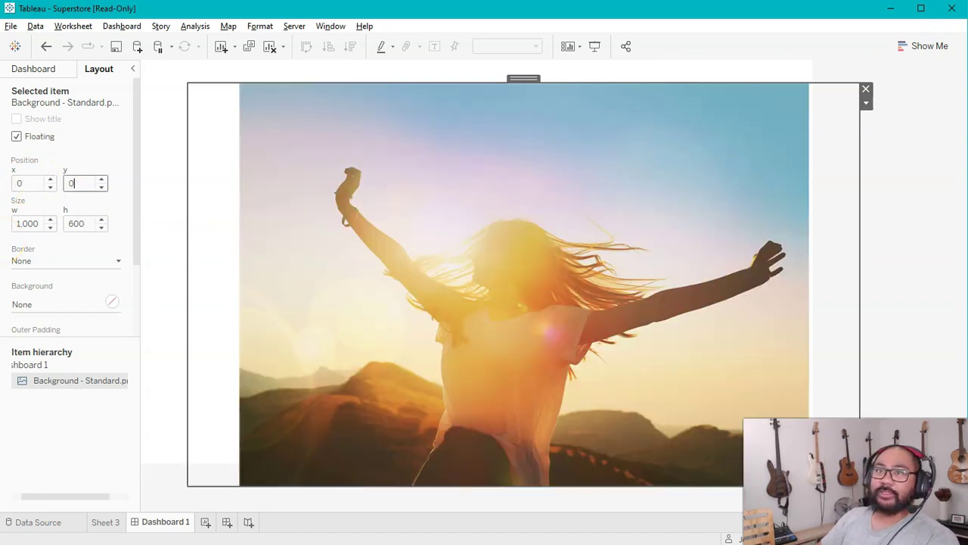
pyautogui.press('Tab')
pyautogui.click(851, 245)
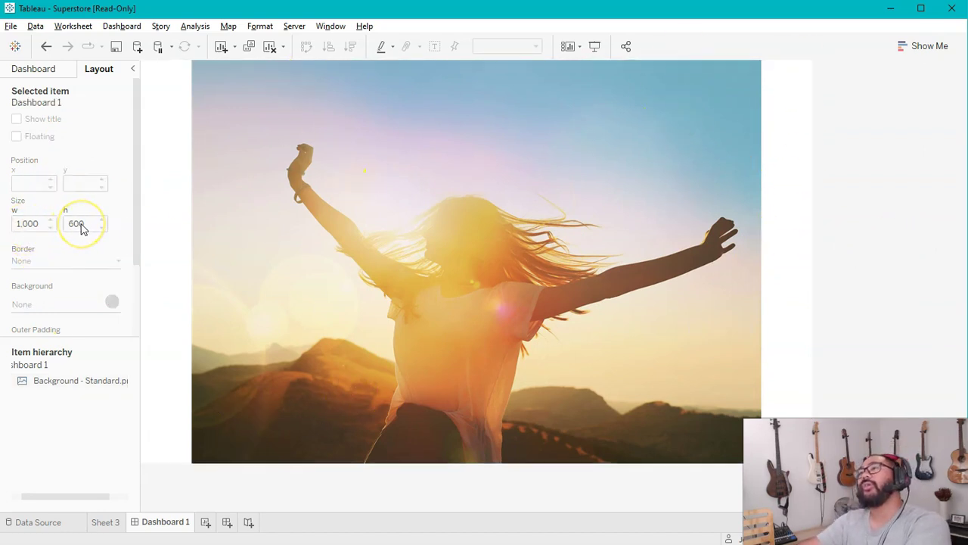
# Turn off Fit Image for the floating background image, keep Center Image on, and confirm the image settings
pyautogui.click(471, 252)
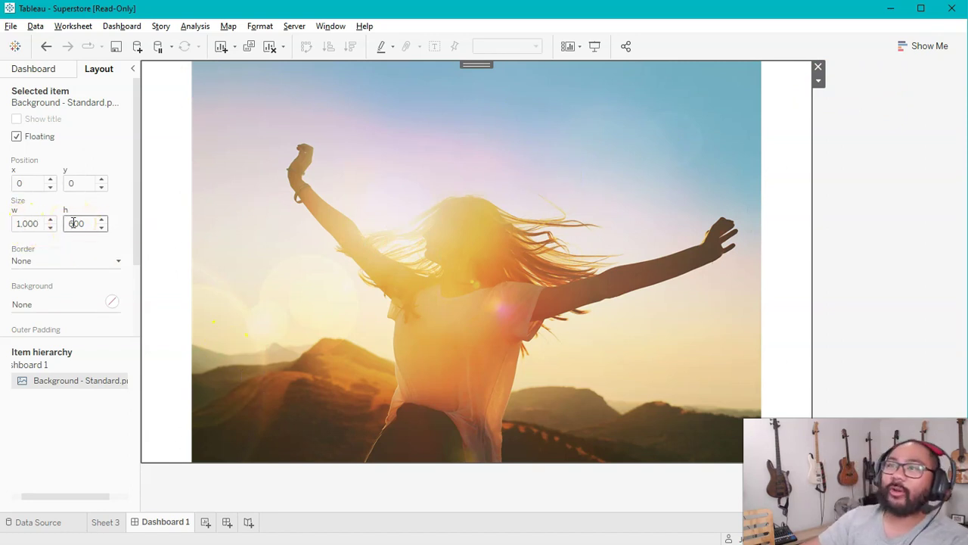
pyautogui.click(170, 224)
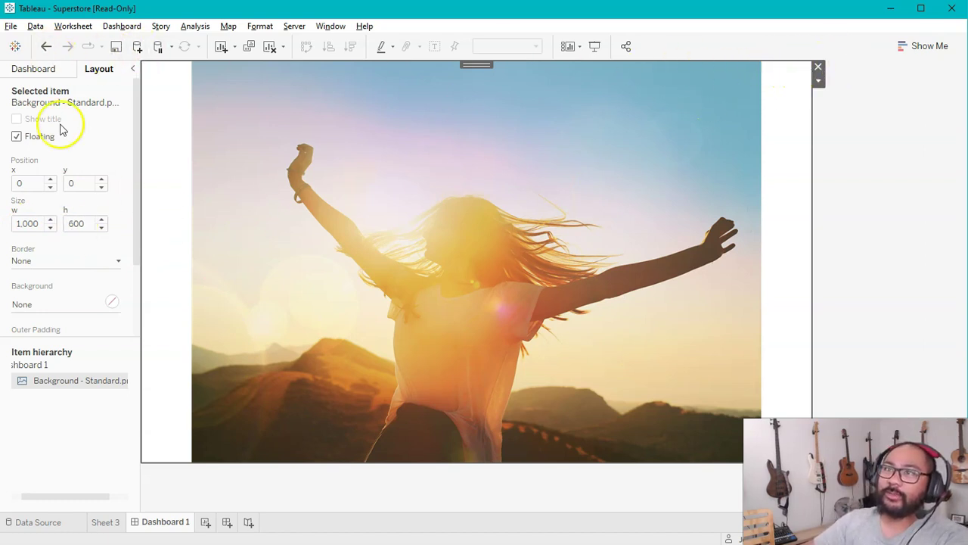
pyautogui.click(818, 81)
pyautogui.click(832, 97)
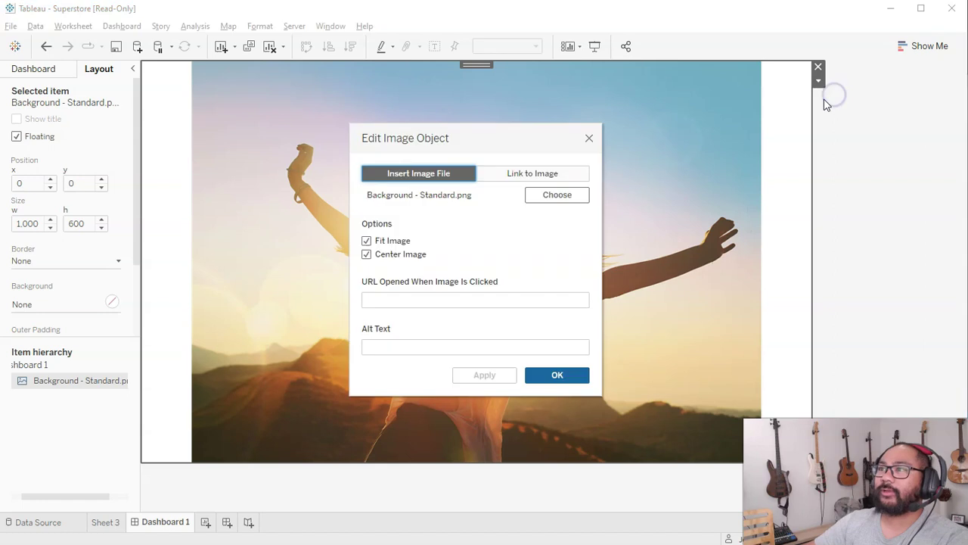
pyautogui.click(367, 254)
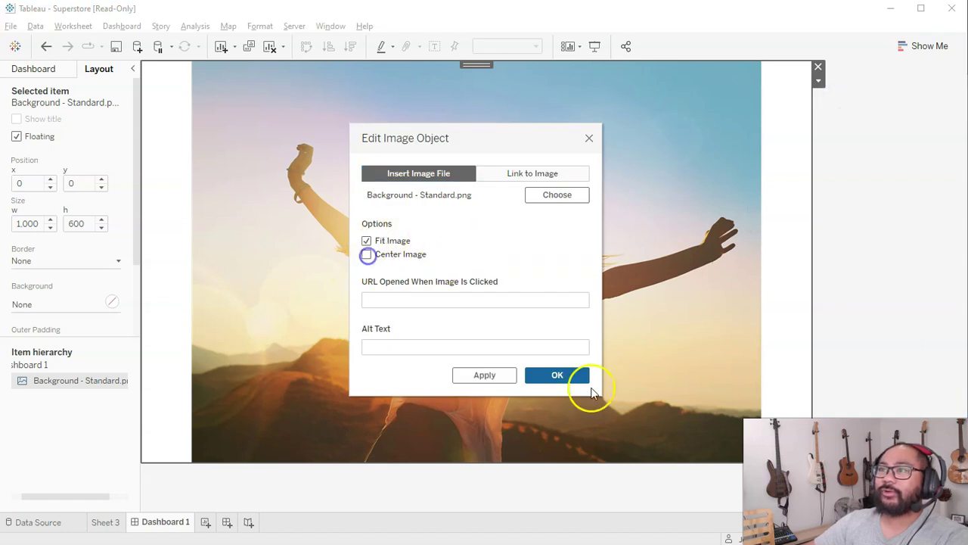
pyautogui.click(488, 374)
pyautogui.click(367, 241)
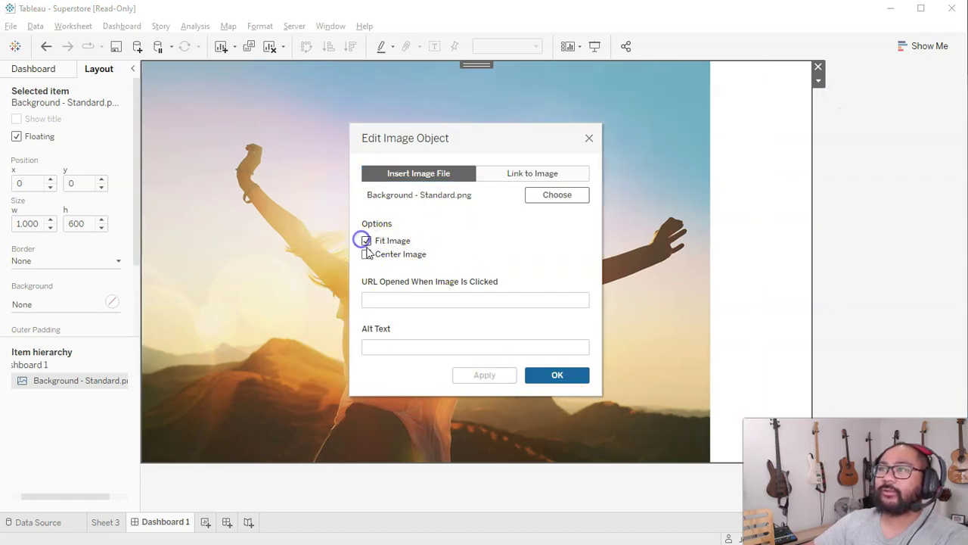
pyautogui.click(484, 374)
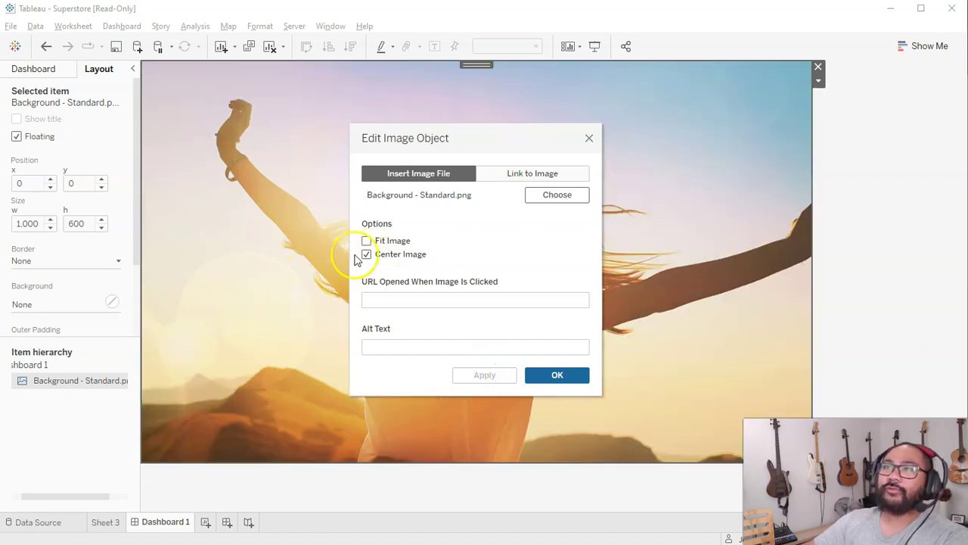
pyautogui.click(557, 377)
pyautogui.click(847, 146)
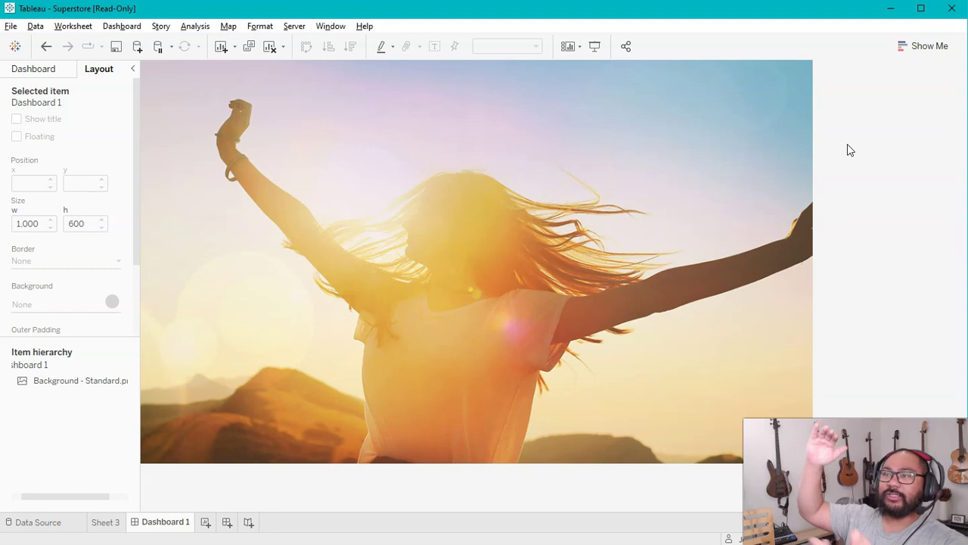
pyautogui.click(712, 280)
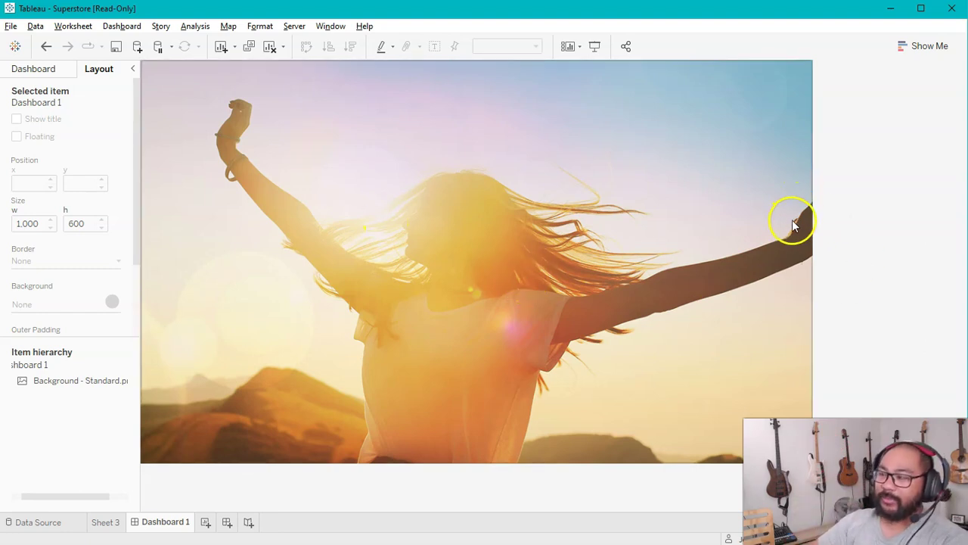
pyautogui.moveTo(824, 195); pyautogui.dragTo(858, 275)
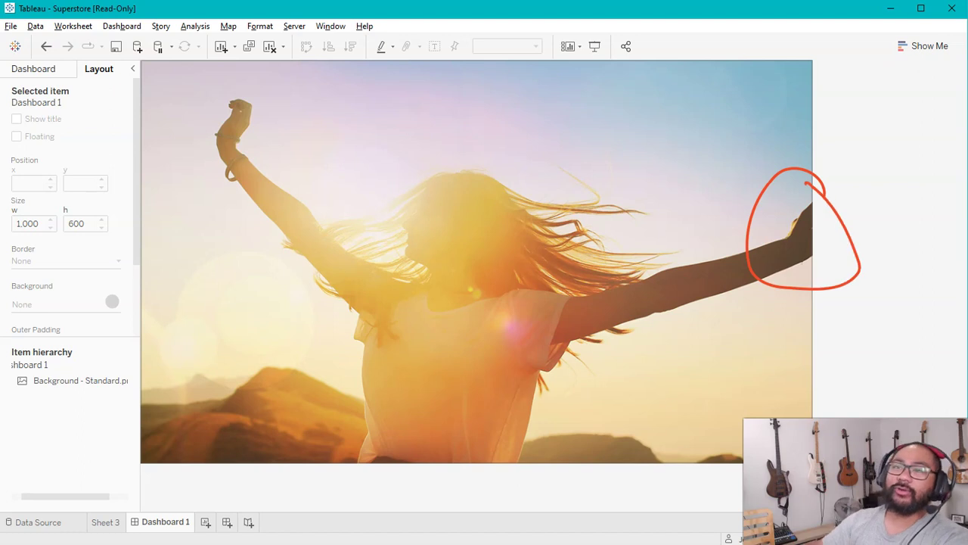
pyautogui.press('Escape')
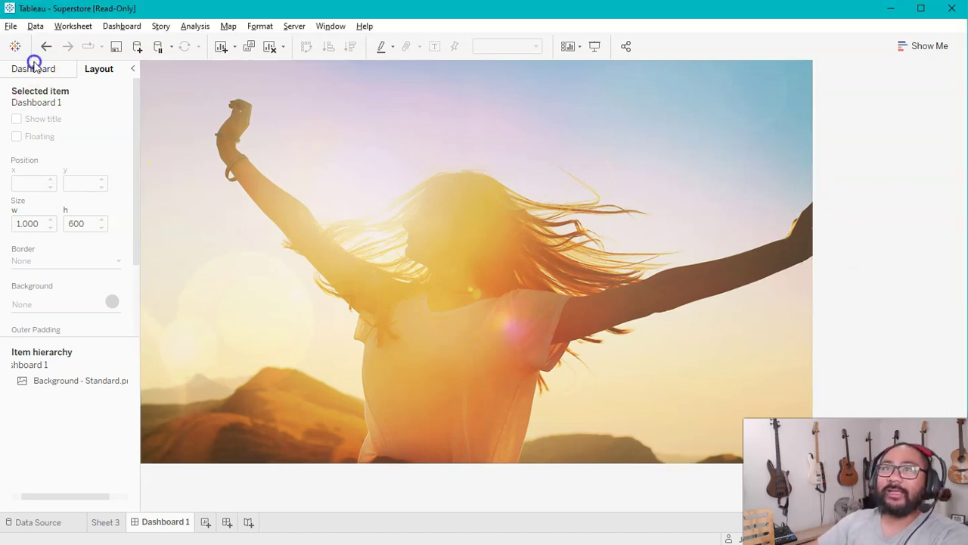
# Add a text object reading "dsafasdfasdfasdf" over the upper-left area of the background image and enlarge its box
pyautogui.click(34, 66)
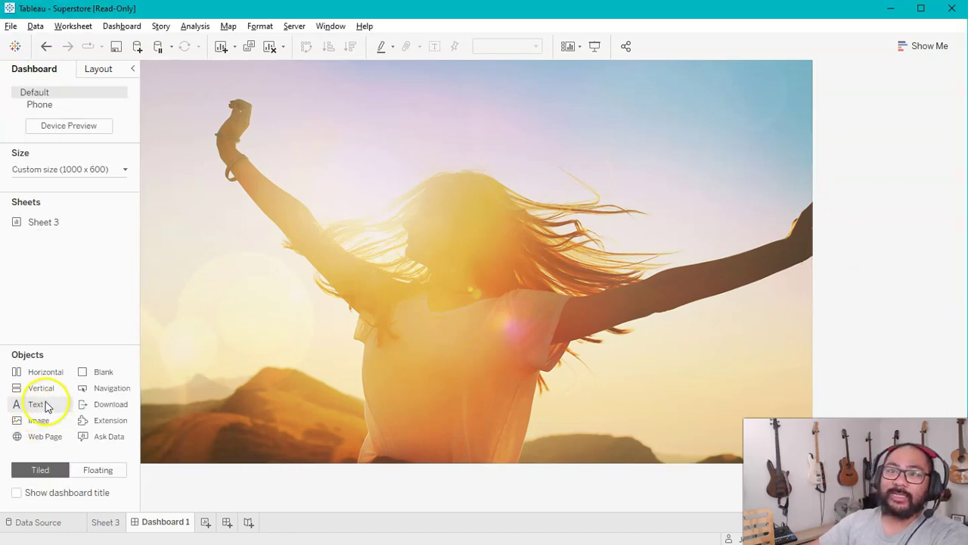
pyautogui.moveTo(45, 407); pyautogui.dragTo(158, 190)
pyautogui.write('dsafasdfasdf')
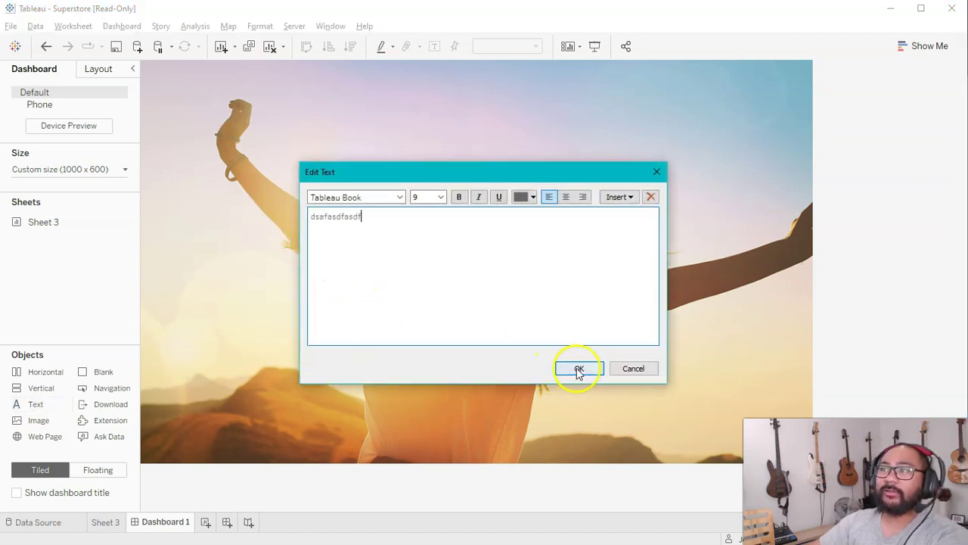
pyautogui.click(579, 369)
pyautogui.moveTo(227, 195); pyautogui.dragTo(406, 217)
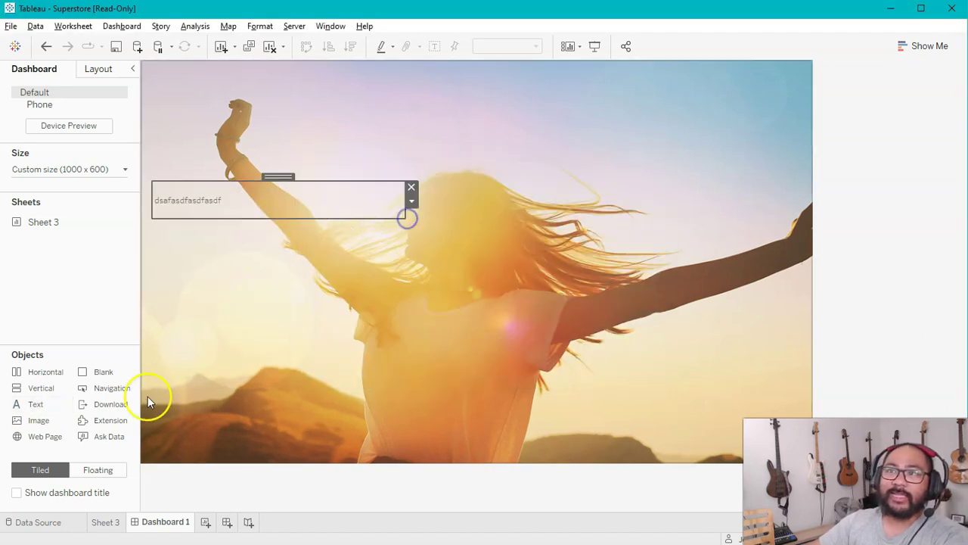
# Add a second text object reading "adsffsadfsadfasdf" just below the first one on the dashboard
pyautogui.moveTo(36, 404); pyautogui.dragTo(175, 261)
pyautogui.write('adsffsadfsadfasdf')
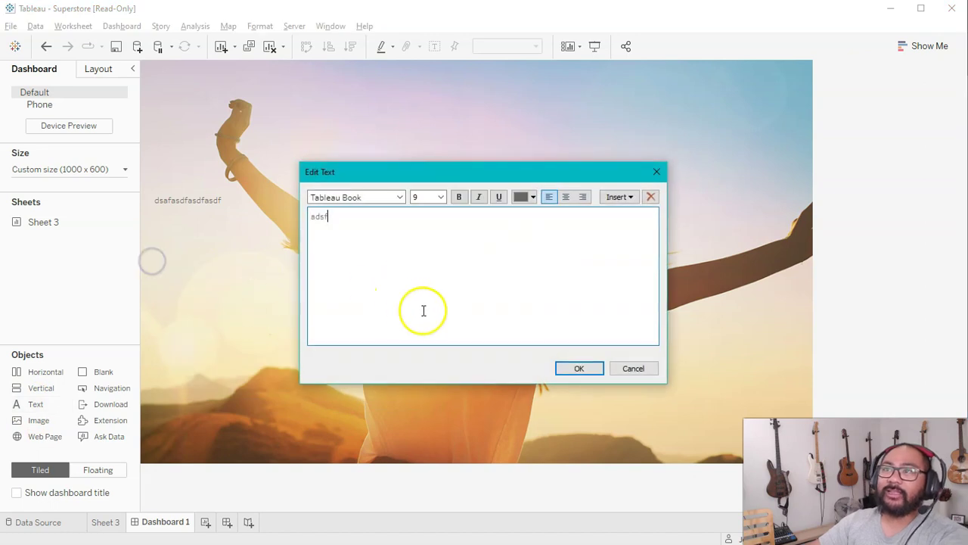
pyautogui.click(575, 368)
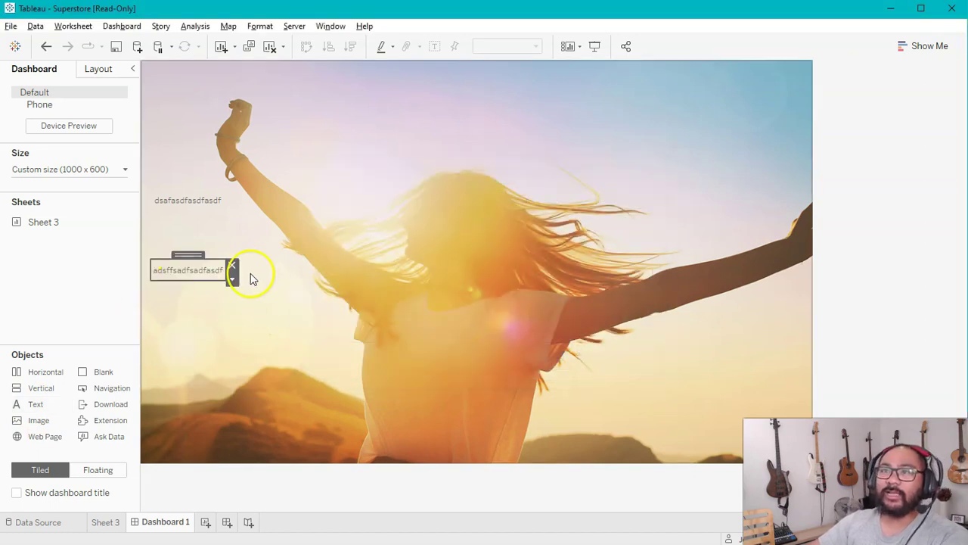
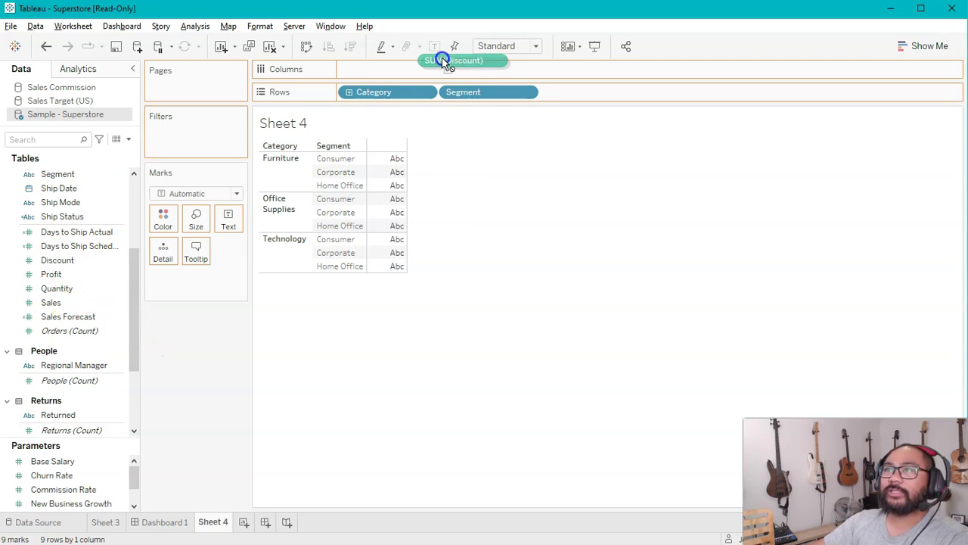
# Add Quantity to the columns of Sheet 4 after Discount and make the chart's rows slightly taller
pyautogui.moveTo(91, 289); pyautogui.dragTo(525, 70)
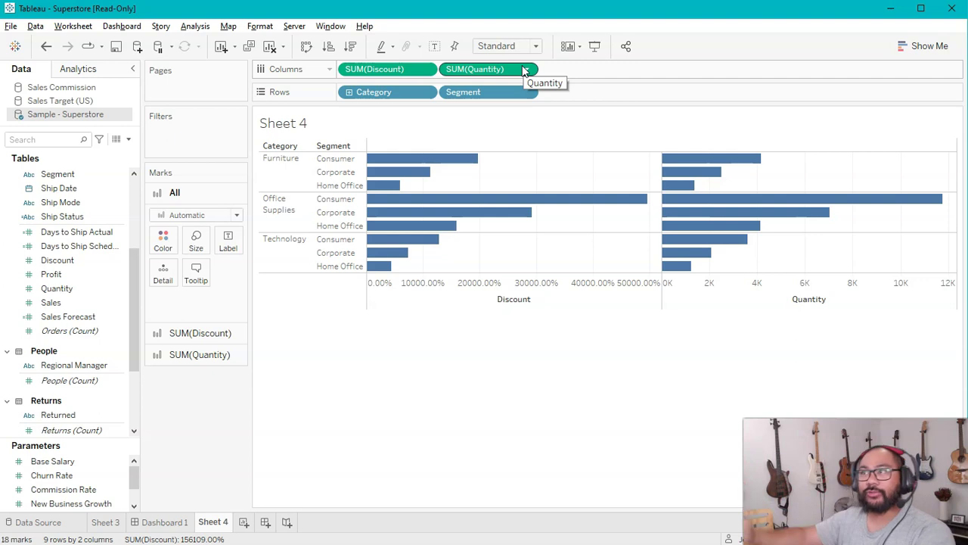
pyautogui.click(552, 343)
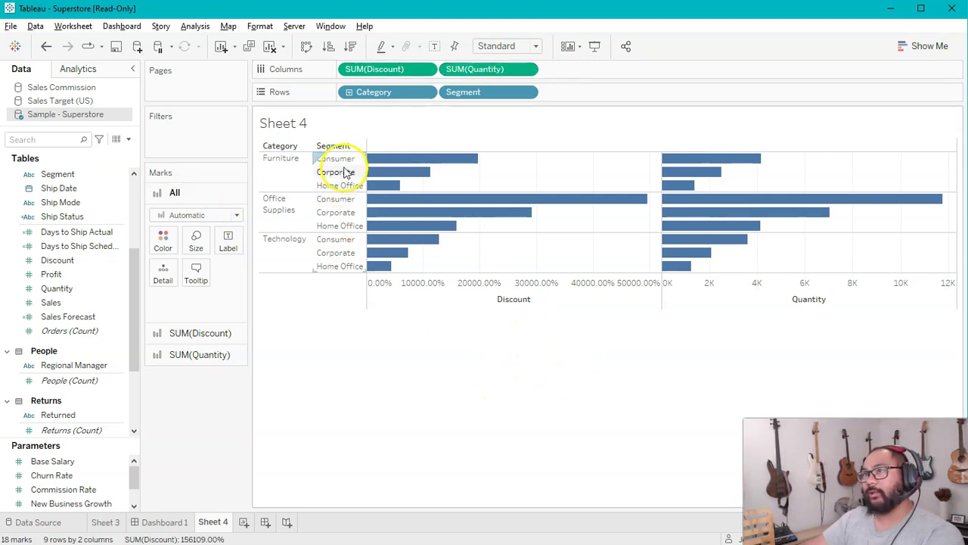
pyautogui.moveTo(342, 165); pyautogui.dragTo(342, 171)
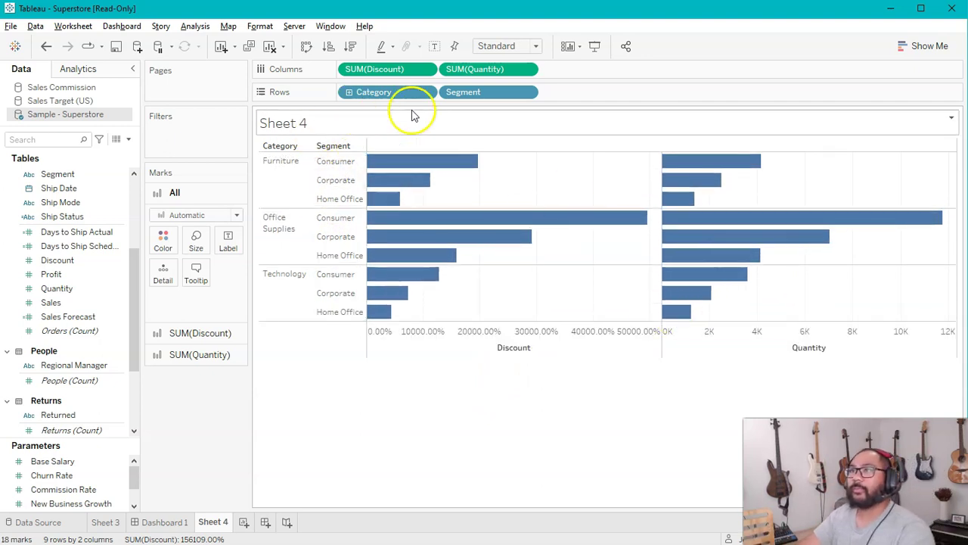
# Replace Discount with Profit as the first measure in the columns
pyautogui.moveTo(403, 290)
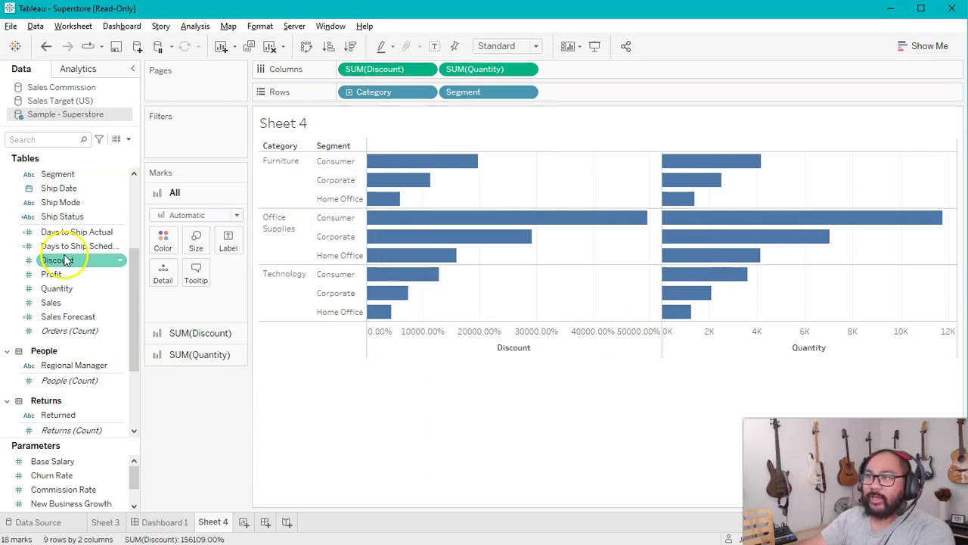
pyautogui.scroll(-1, 83, 344)
pyautogui.moveTo(53, 232); pyautogui.dragTo(380, 68)
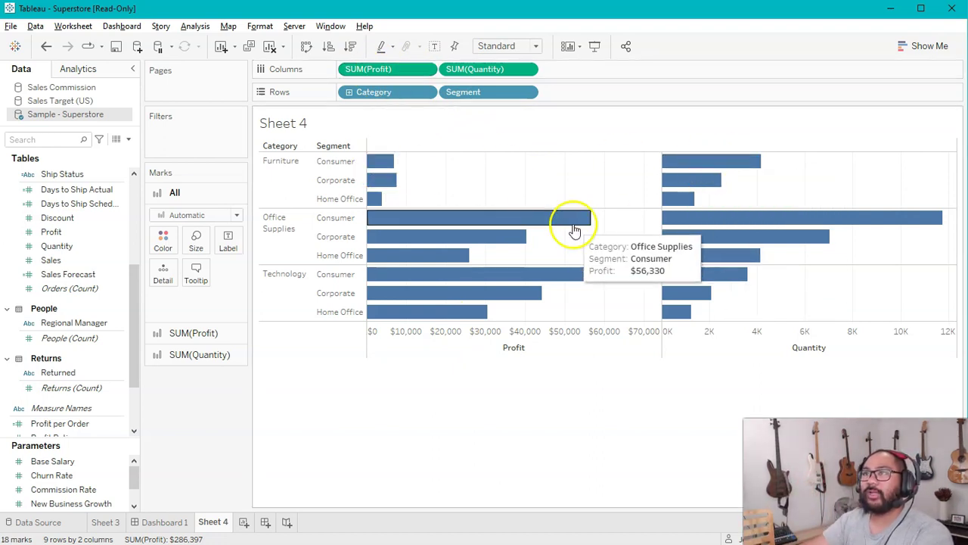
# Label the Profit bars with SUM(Profit) and the Quantity bars with SUM(Quantity), keeping both measures in the columns
pyautogui.click(379, 70)
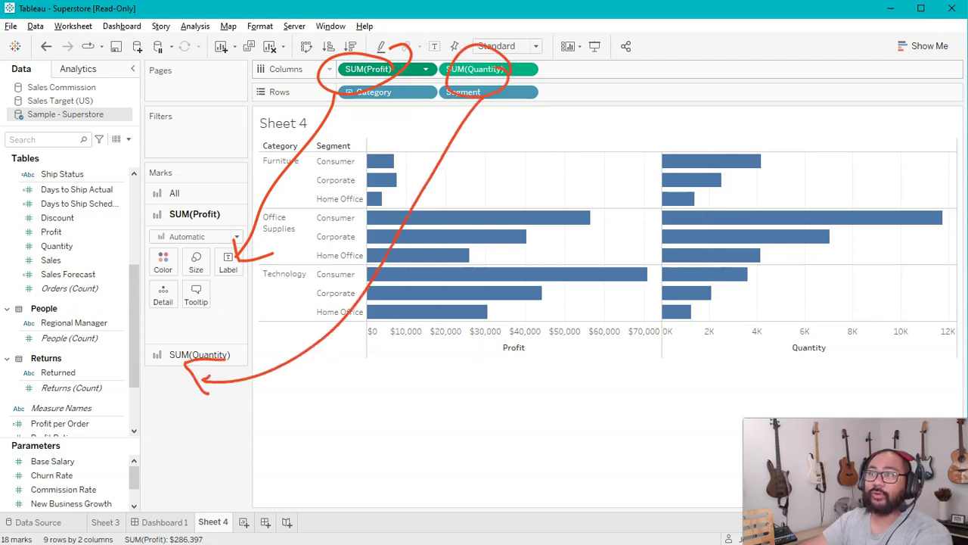
pyautogui.press('Escape')
pyautogui.moveTo(392, 73); pyautogui.dragTo(227, 262)
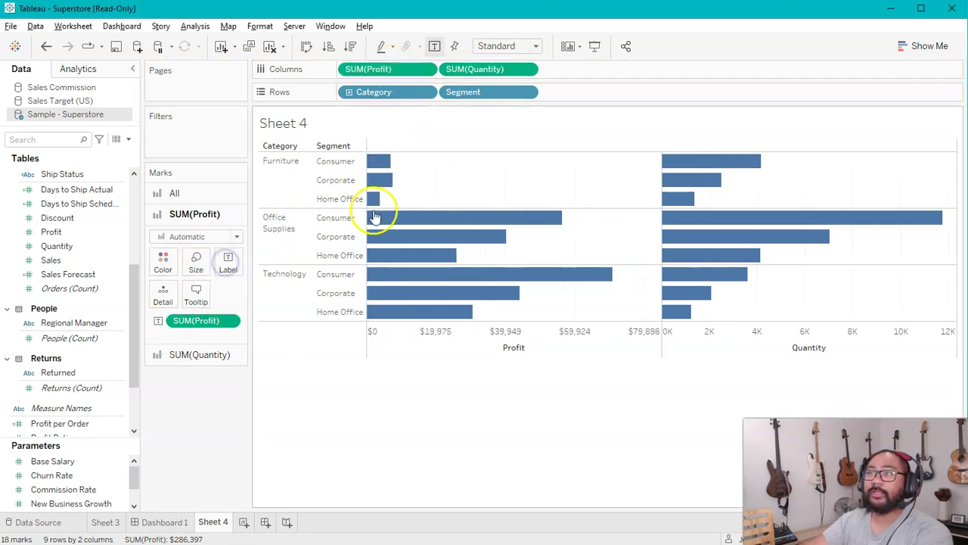
pyautogui.click(216, 354)
pyautogui.moveTo(510, 73); pyautogui.dragTo(227, 286)
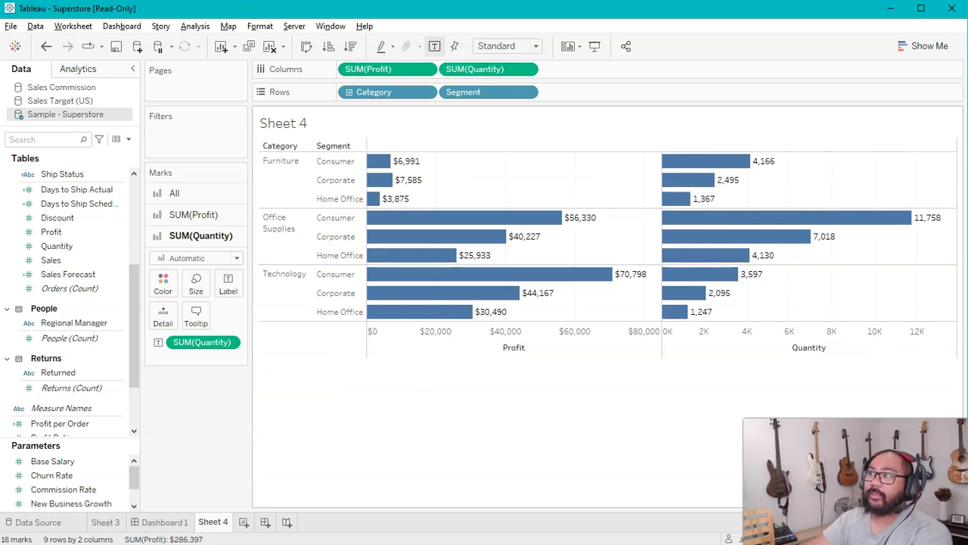
# Move SUM(Quantity) out of the columns and onto the Profit bars' label
pyautogui.moveTo(749, 145); pyautogui.dragTo(458, 144)
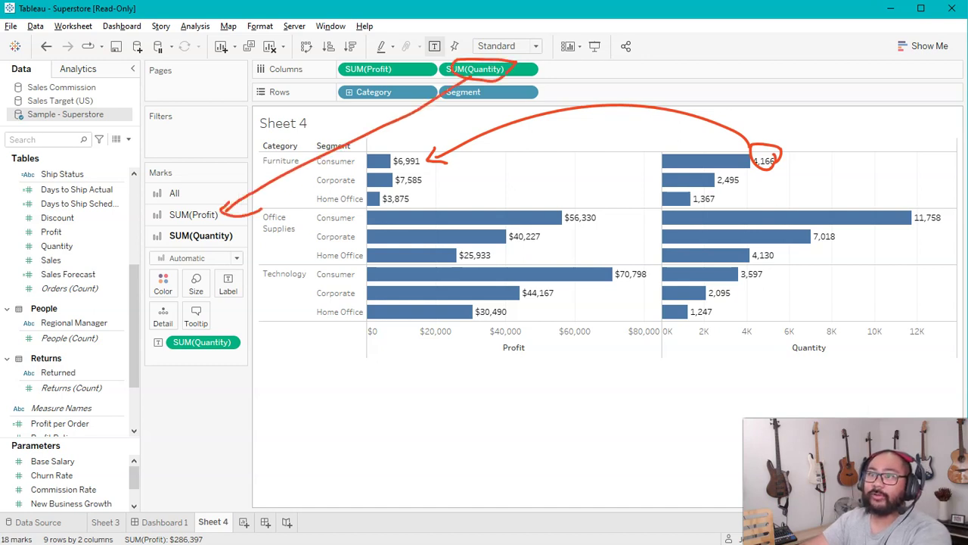
pyautogui.press('Escape')
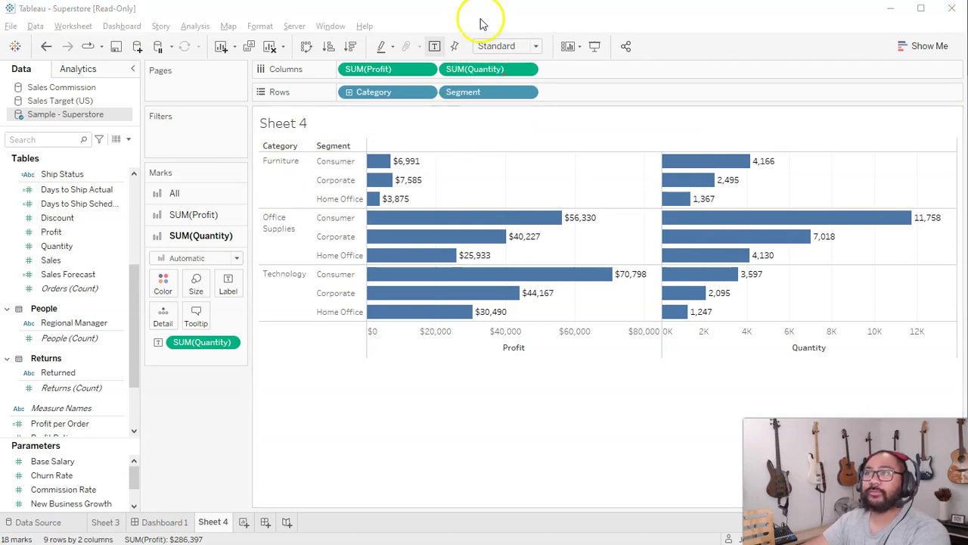
pyautogui.click(194, 214)
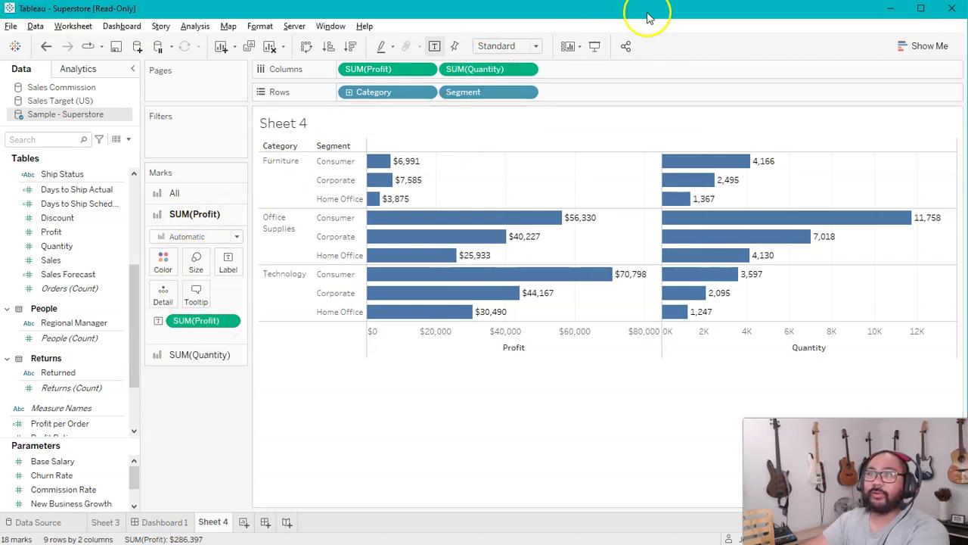
pyautogui.moveTo(488, 69); pyautogui.dragTo(229, 263)
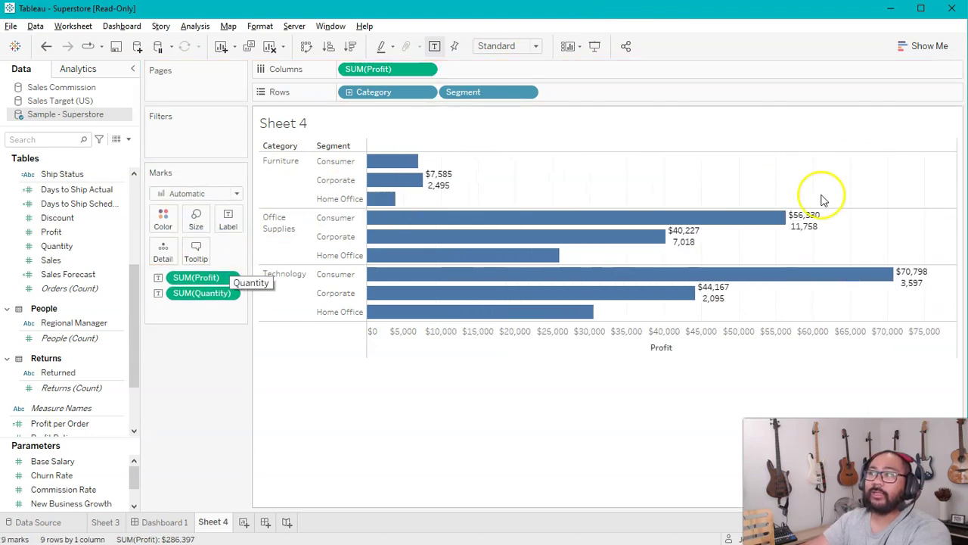
# Edit the bar label text to show profit and quantity on one line as "<SUM(Profit)> | <SUM(Quantity)>"
pyautogui.moveTo(428, 179)
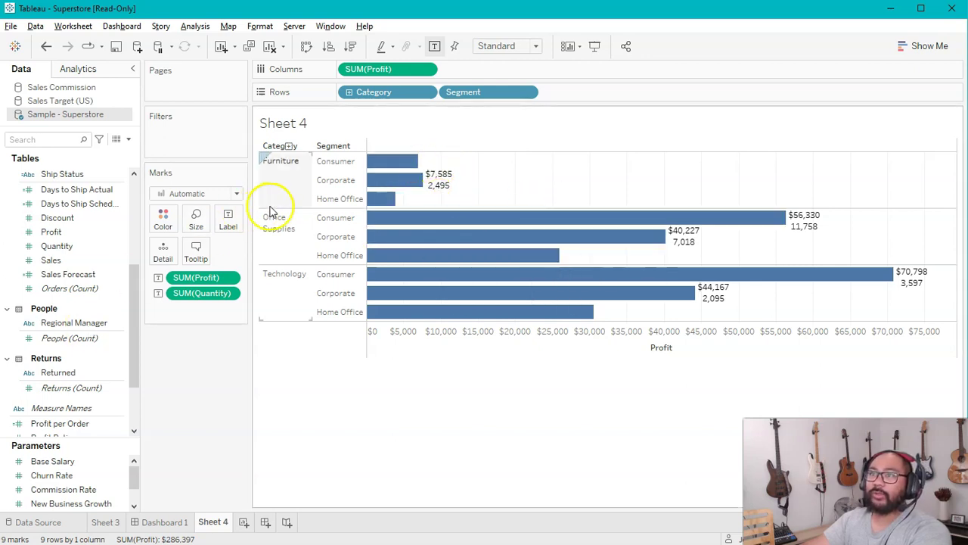
pyautogui.click(227, 219)
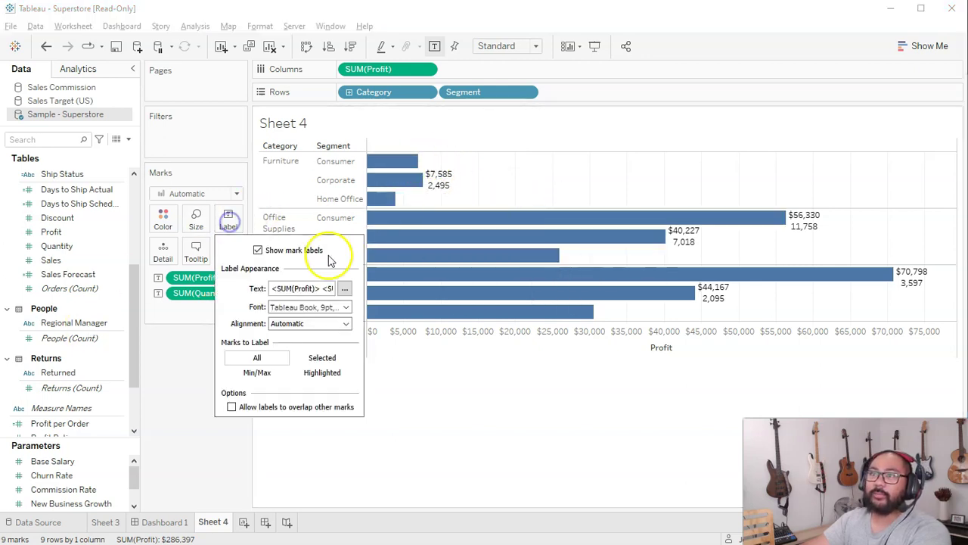
pyautogui.click(343, 288)
pyautogui.click(325, 137)
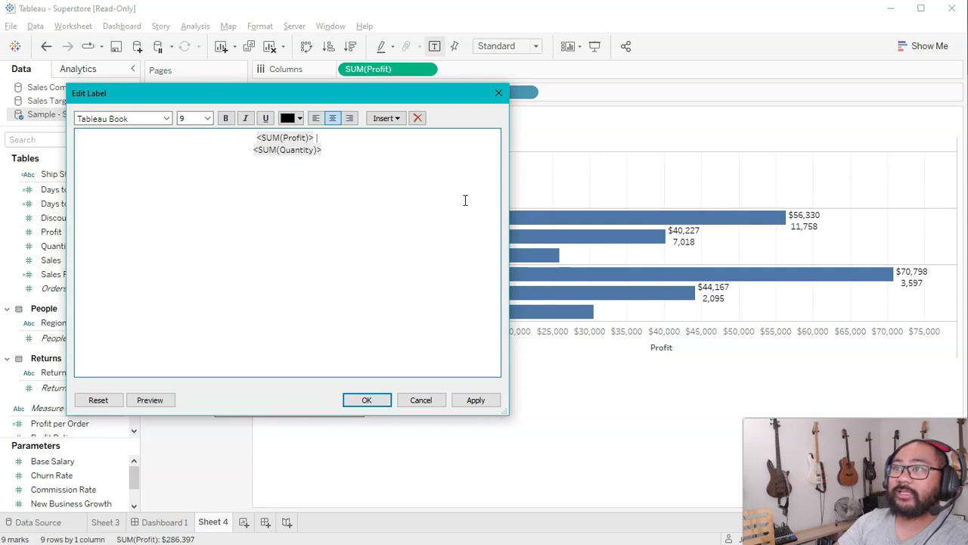
pyautogui.press('Delete')
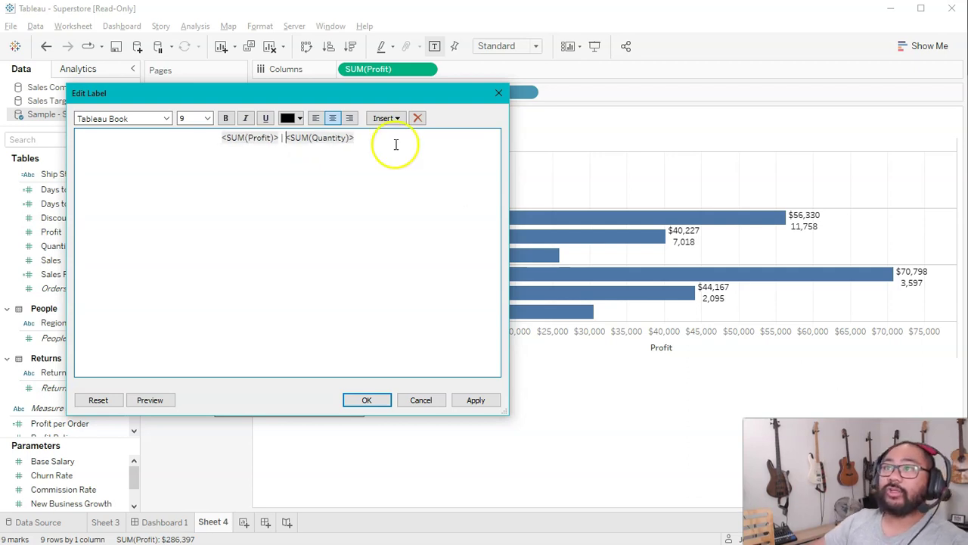
pyautogui.click(381, 399)
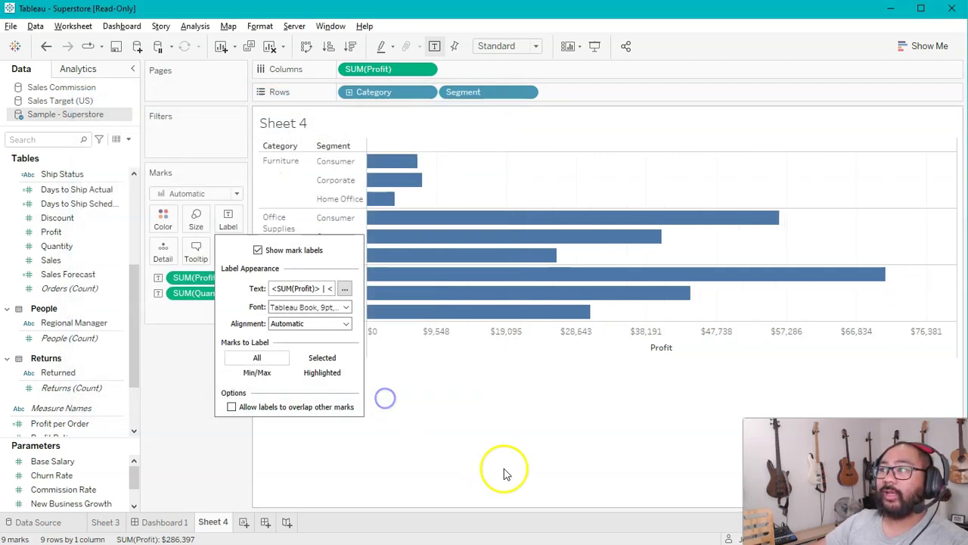
pyautogui.click(470, 182)
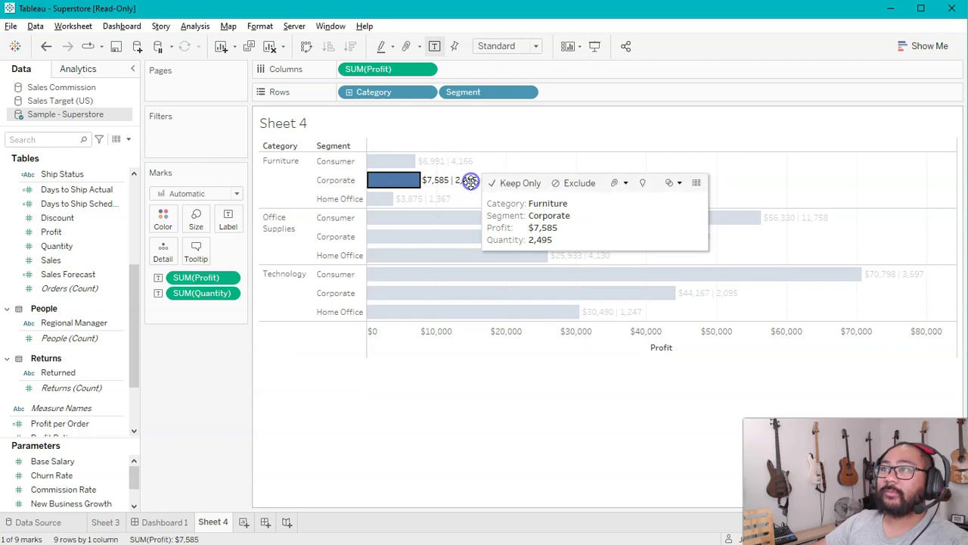
pyautogui.click(533, 159)
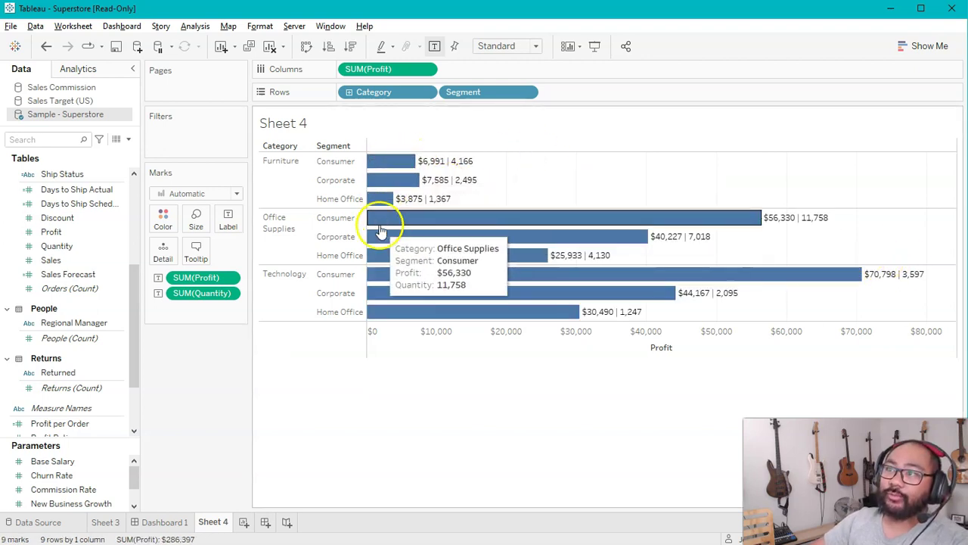
# Center the bar labels horizontally so profit and quantity sit inside the bars
pyautogui.click(225, 219)
pyautogui.click(328, 323)
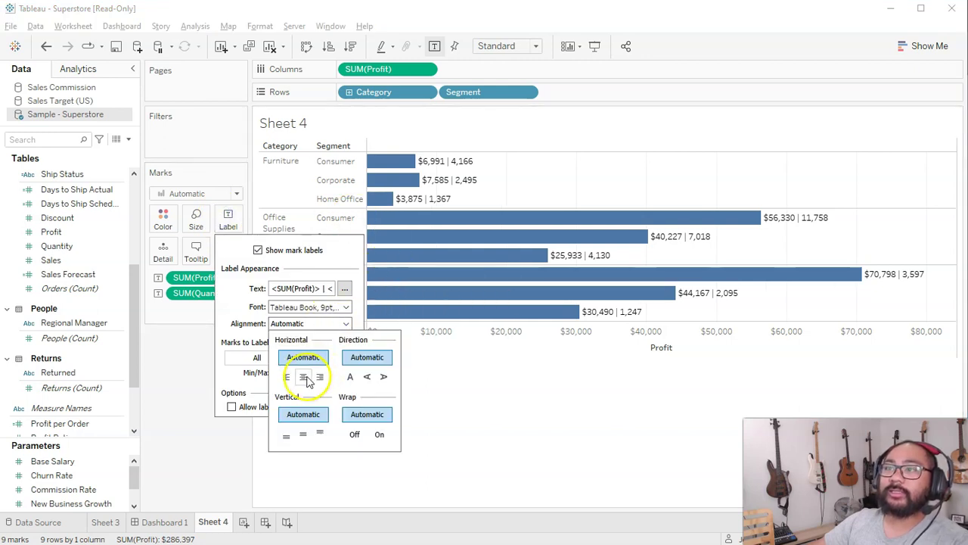
pyautogui.click(305, 377)
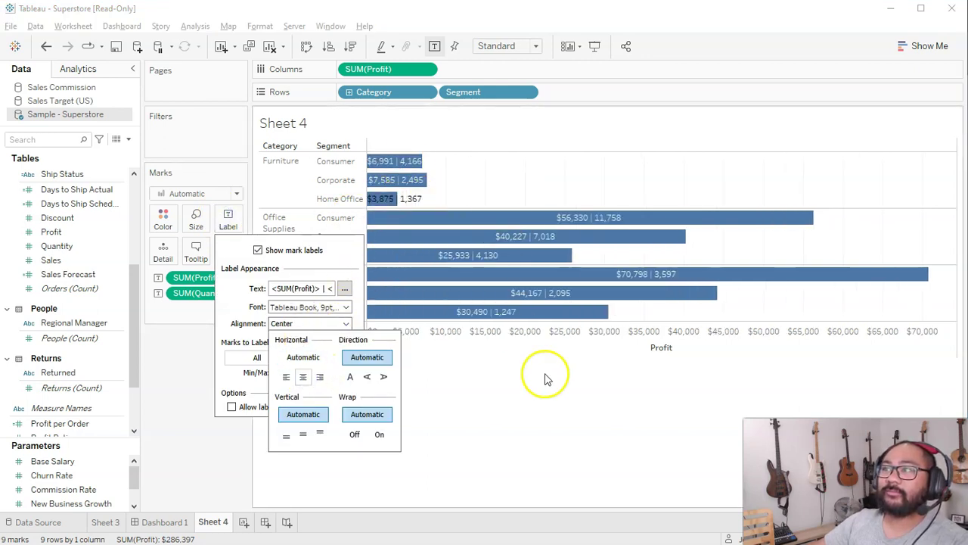
pyautogui.click(559, 426)
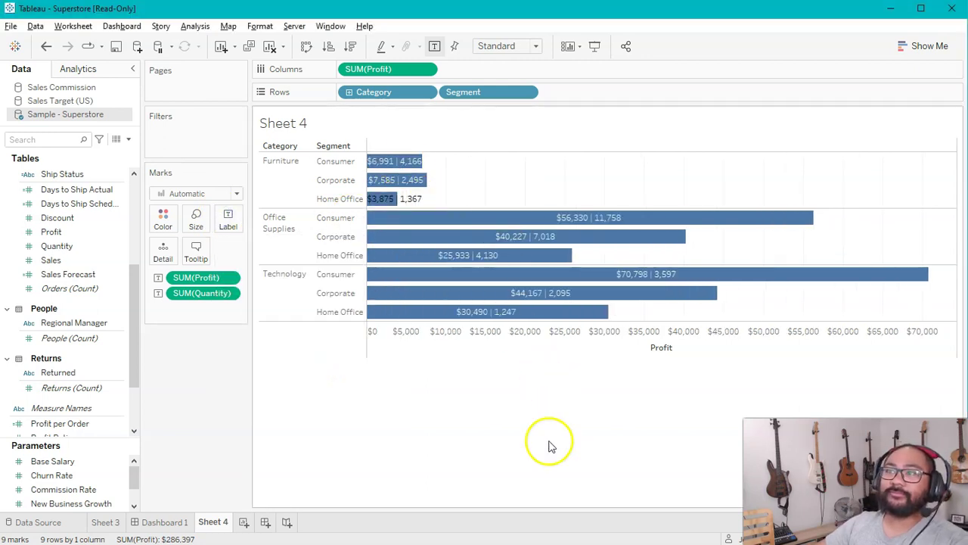
# Switch to the KPMG survey workbook in the browser and examine the money-bag chart of respondents by company revenue
pyautogui.click(890, 8)
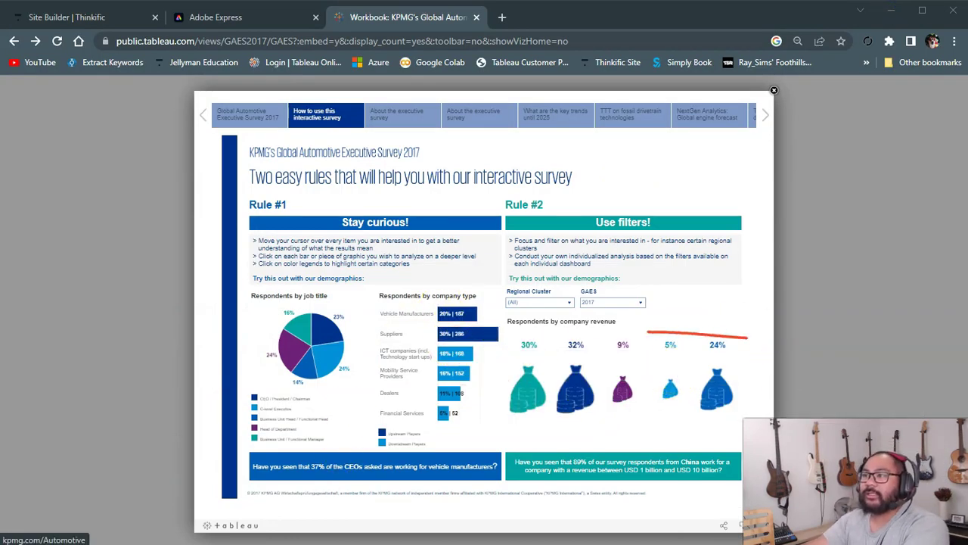
pyautogui.moveTo(692, 428)
pyautogui.mouseDown()
pyautogui.moveTo(812, 408)
pyautogui.moveTo(778, 320)
pyautogui.mouseUp()
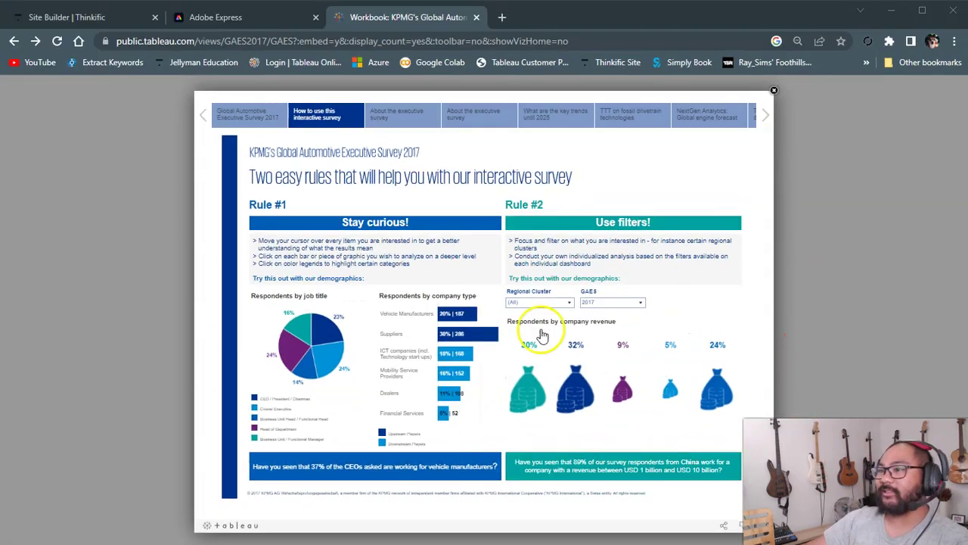
pyautogui.click(892, 11)
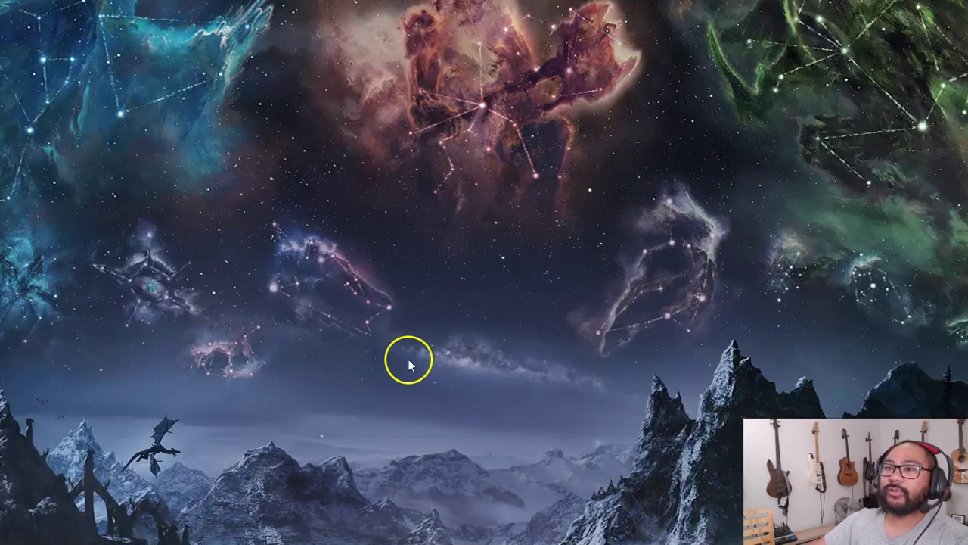
# Switch back to Tableau and build a new worksheet with Ship Status in the columns, colored by Sales
pyautogui.click(387, 537)
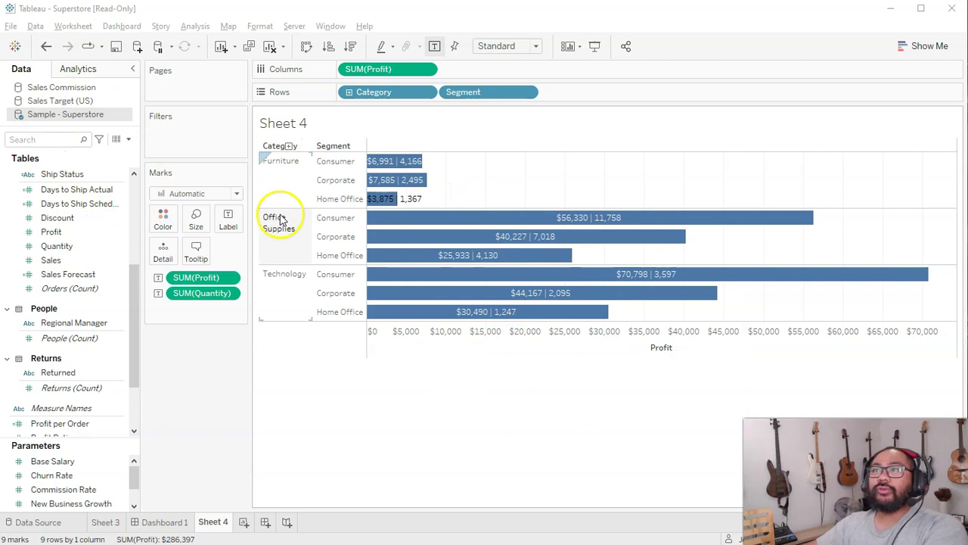
pyautogui.click(243, 521)
pyautogui.click(71, 293)
pyautogui.click(67, 175)
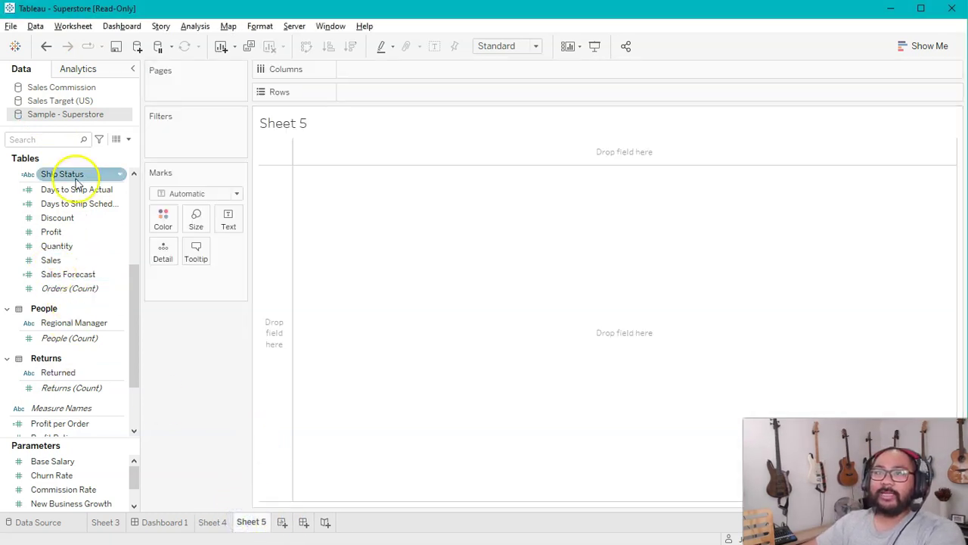
pyautogui.scroll(2, 83, 227)
pyautogui.moveTo(55, 258); pyautogui.dragTo(391, 151)
pyautogui.moveTo(72, 288); pyautogui.dragTo(173, 223)
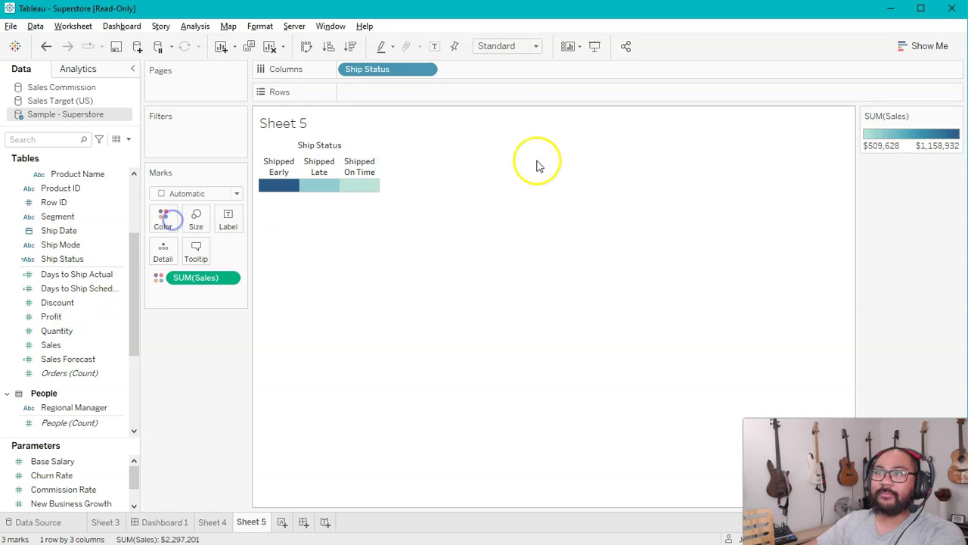
# Fit the sheet to Entire View and change the mark type to Shape
pyautogui.click(528, 46)
pyautogui.click(514, 92)
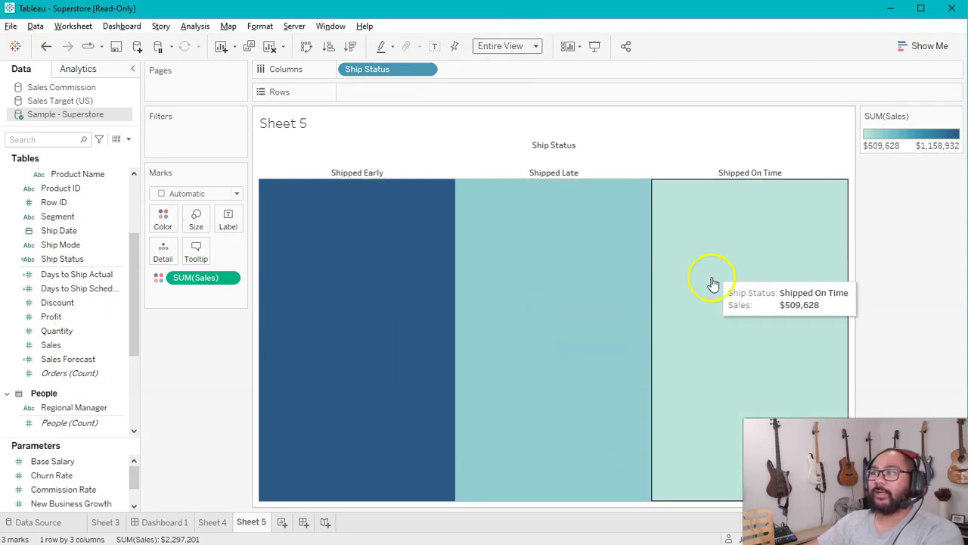
pyautogui.click(205, 194)
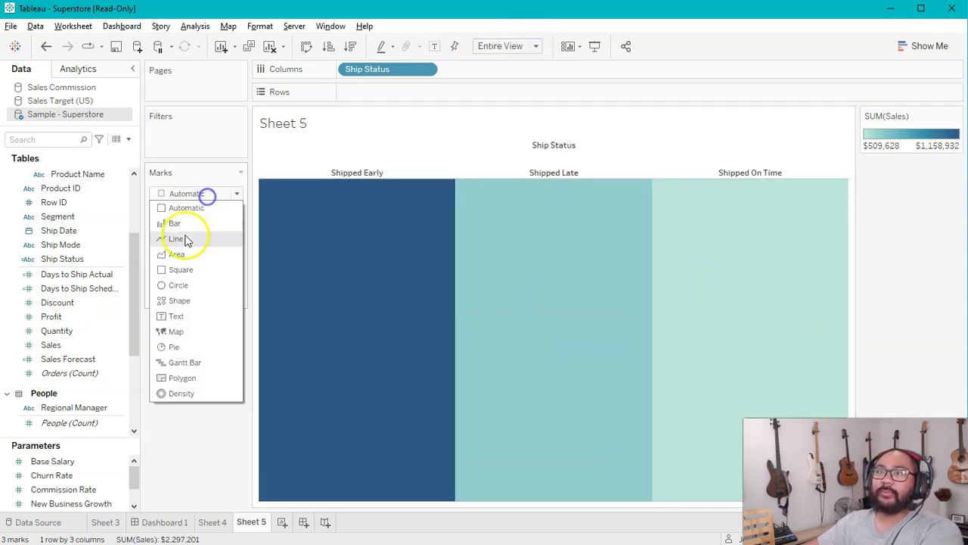
pyautogui.click(186, 302)
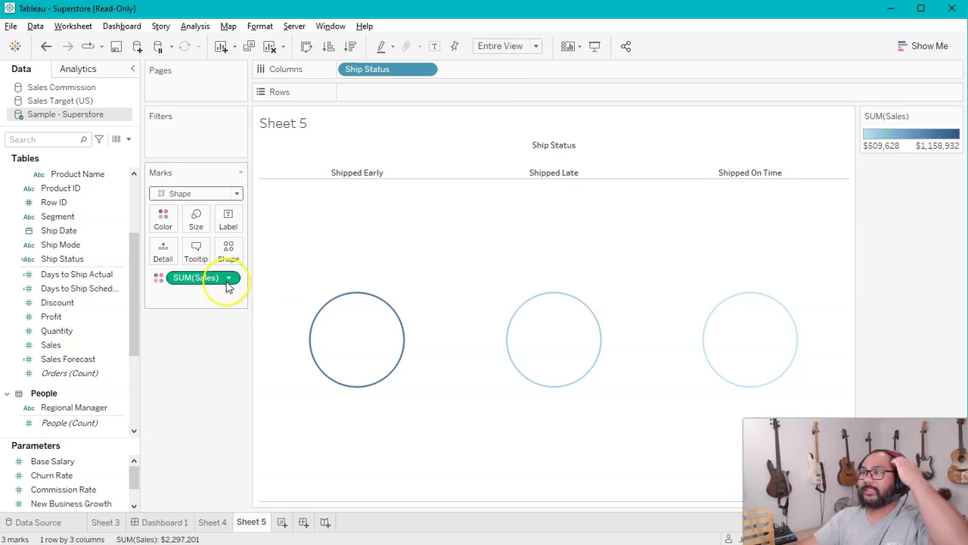
pyautogui.moveTo(713, 327)
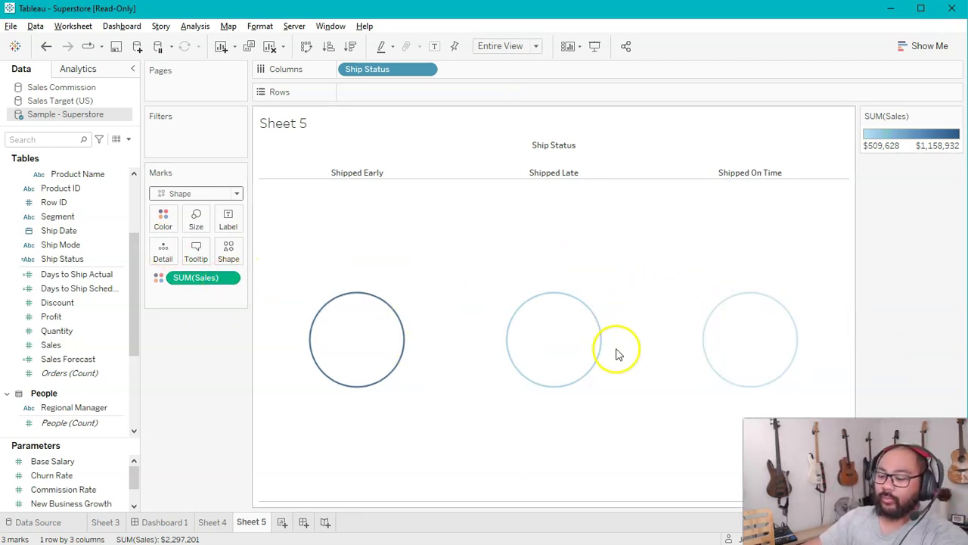
pyautogui.moveTo(267, 373); pyautogui.dragTo(403, 285)
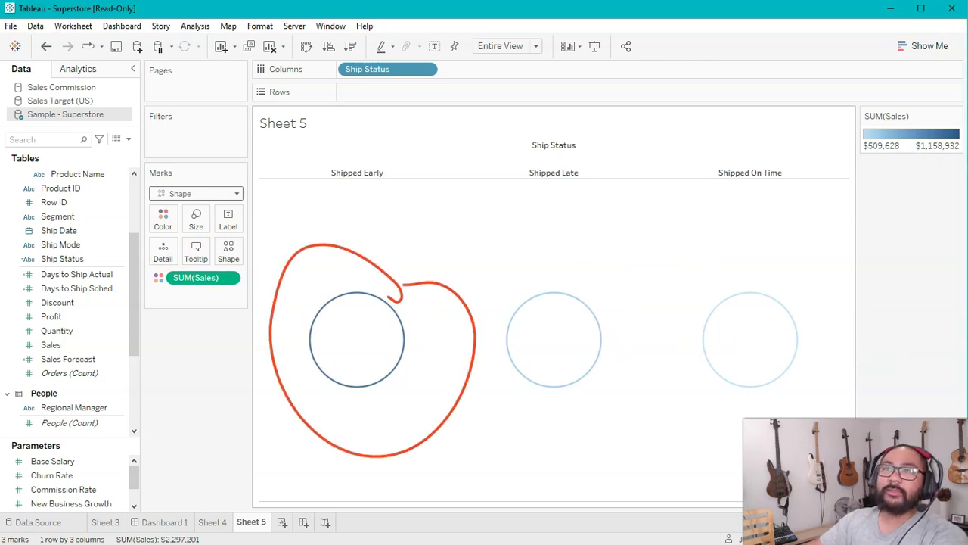
pyautogui.press('Escape')
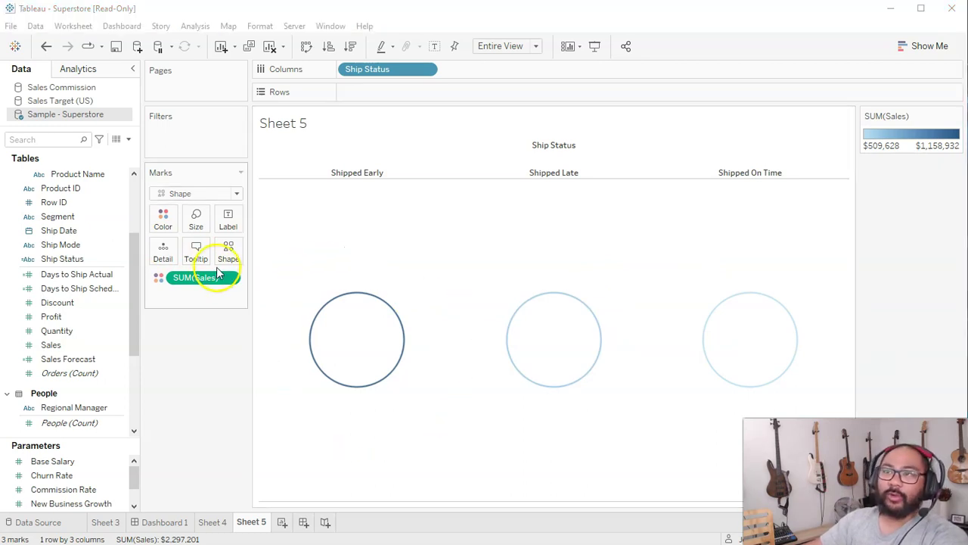
# Replace the circle marks with the coffee cup shape from the Kim shape palette
pyautogui.click(228, 251)
pyautogui.click(257, 347)
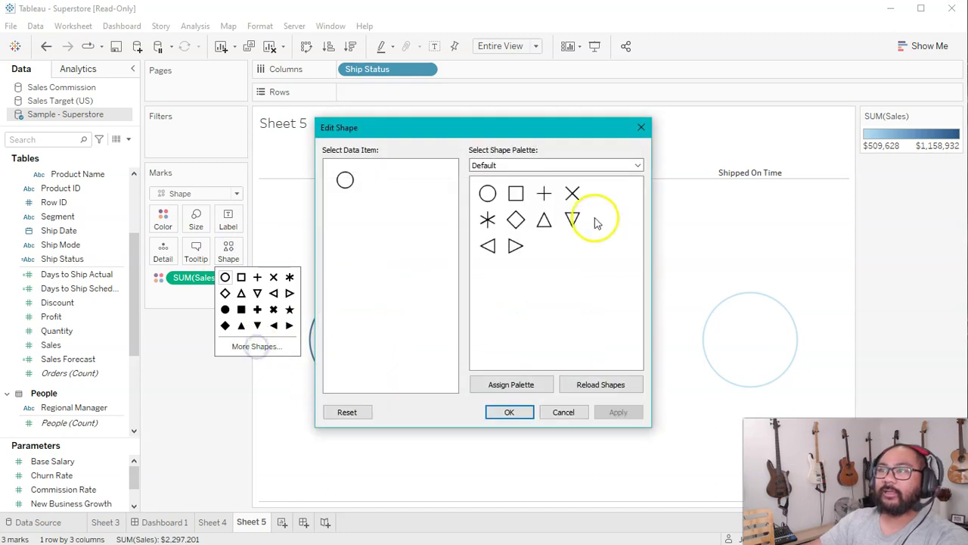
pyautogui.click(550, 164)
pyautogui.click(551, 252)
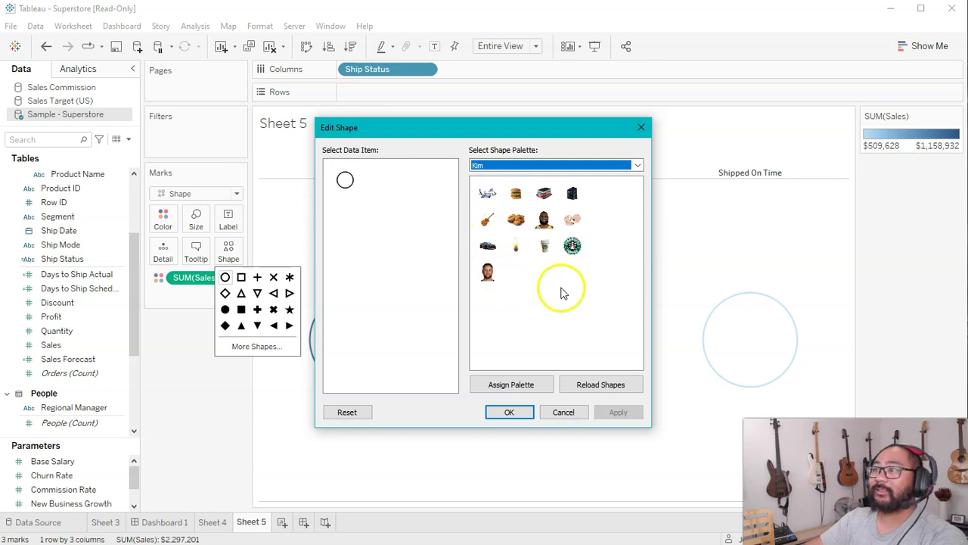
pyautogui.click(551, 251)
pyautogui.click(516, 414)
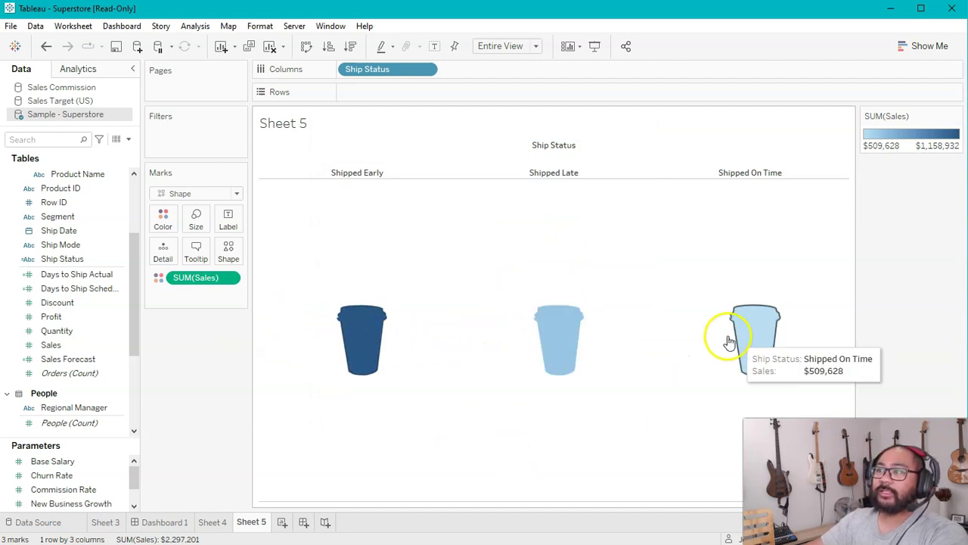
# Try sizing the cup marks by Sales and by Quantity, and settle on sizing them by Profit
pyautogui.click(71, 349)
pyautogui.moveTo(71, 350); pyautogui.dragTo(196, 221)
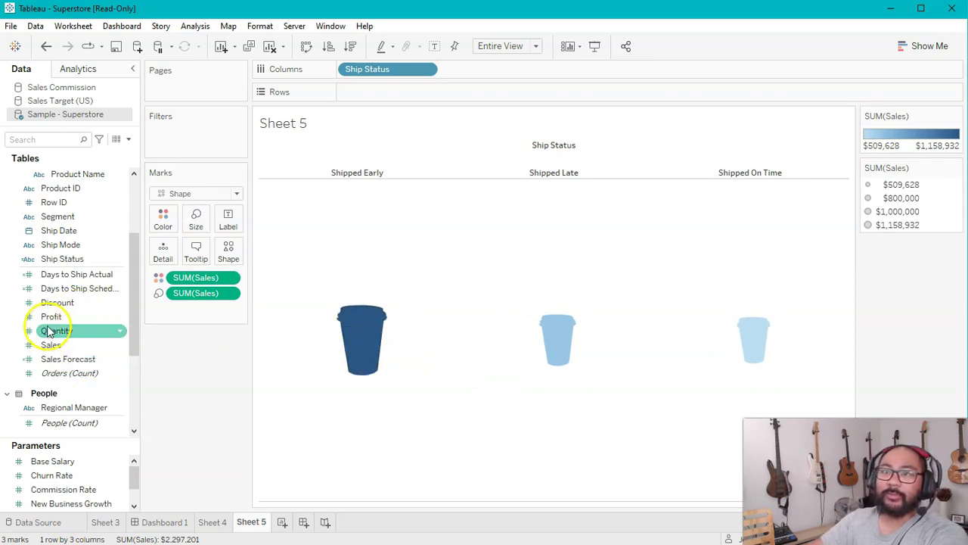
pyautogui.moveTo(50, 330); pyautogui.dragTo(197, 227)
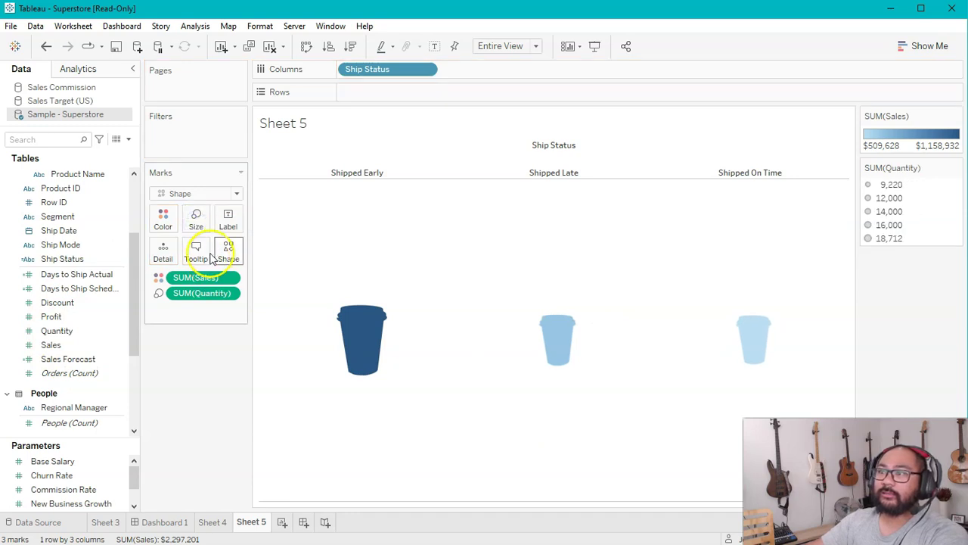
pyautogui.moveTo(63, 321); pyautogui.dragTo(200, 222)
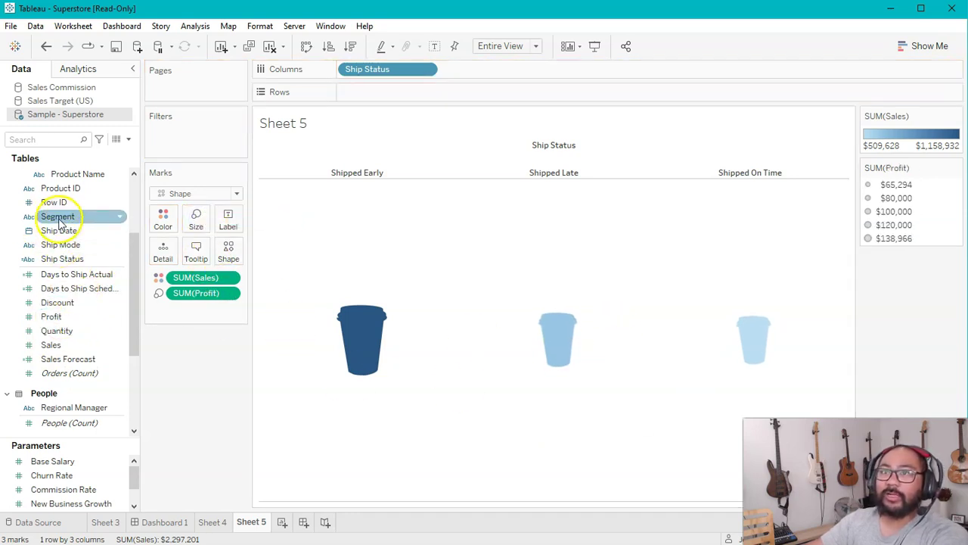
# Try splitting the cups into rows by Ship Mode, and undo the change
pyautogui.moveTo(66, 246); pyautogui.dragTo(388, 94)
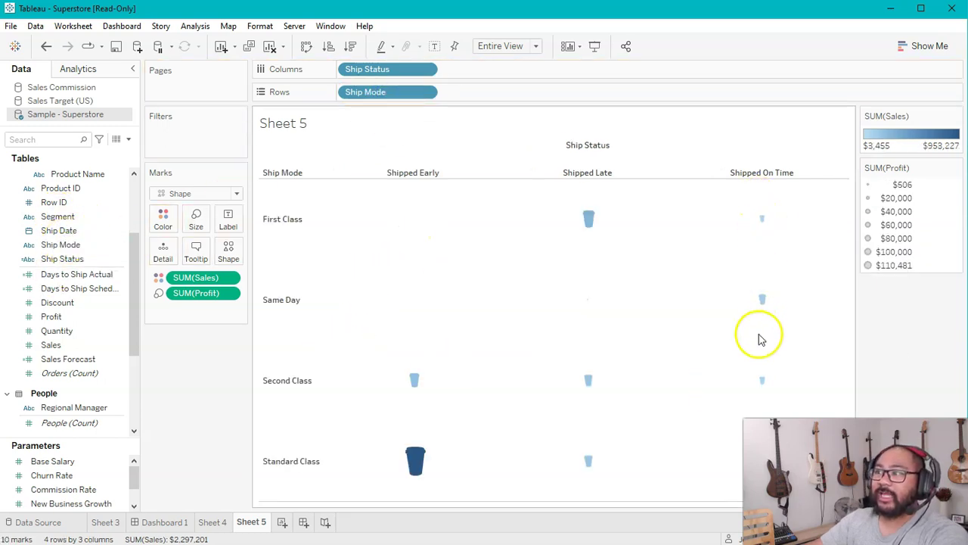
pyautogui.moveTo(590, 373)
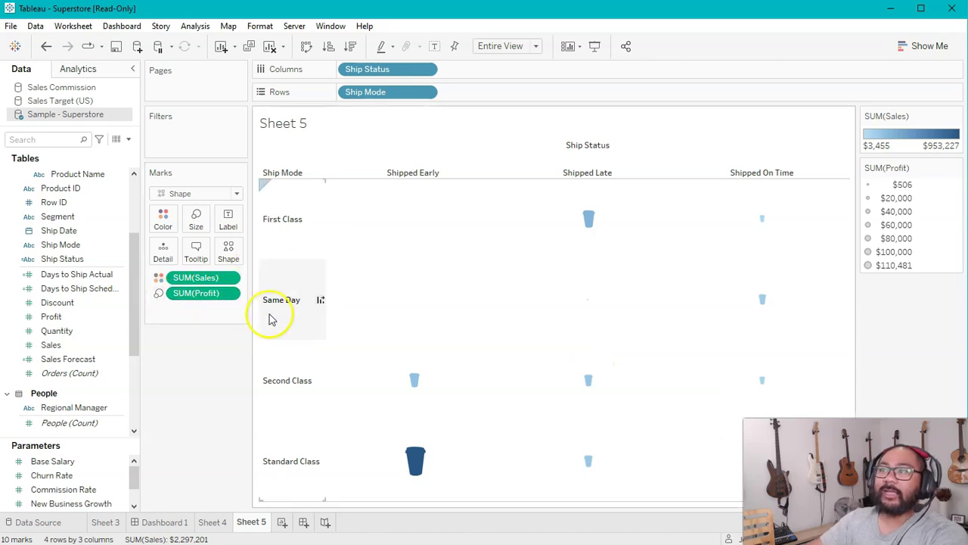
pyautogui.click(46, 47)
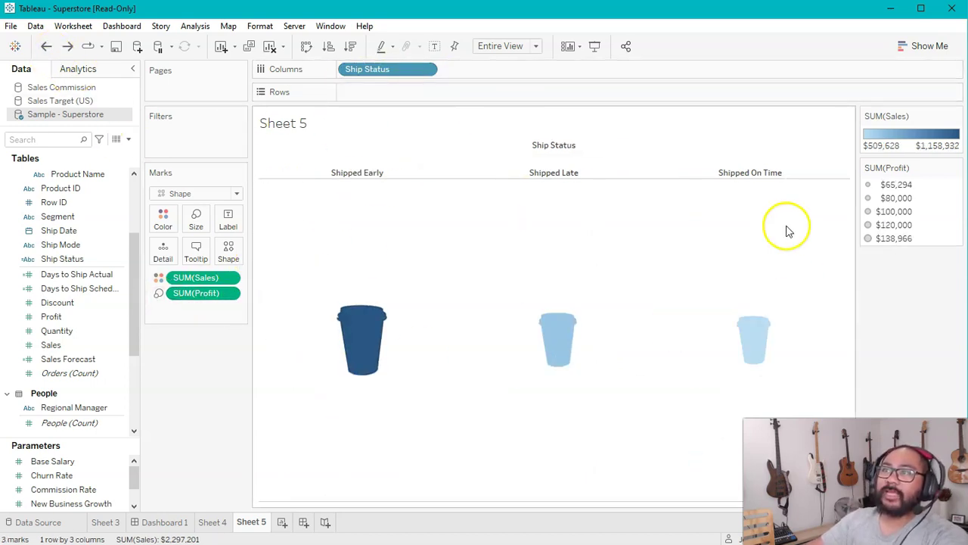
# Color the cups by Ship Status instead of Sales, keeping Ship Status in the columns
pyautogui.moveTo(385, 72); pyautogui.dragTo(163, 219)
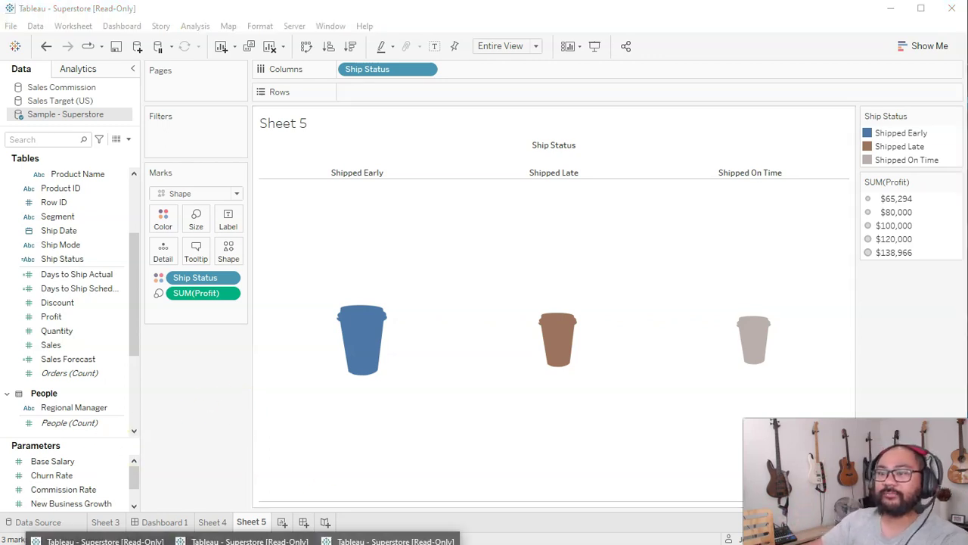
# Switch to the KPMG workbook in the browser and examine the "About the executive survey" map, selecting and deselecting Canada
pyautogui.click(258, 539)
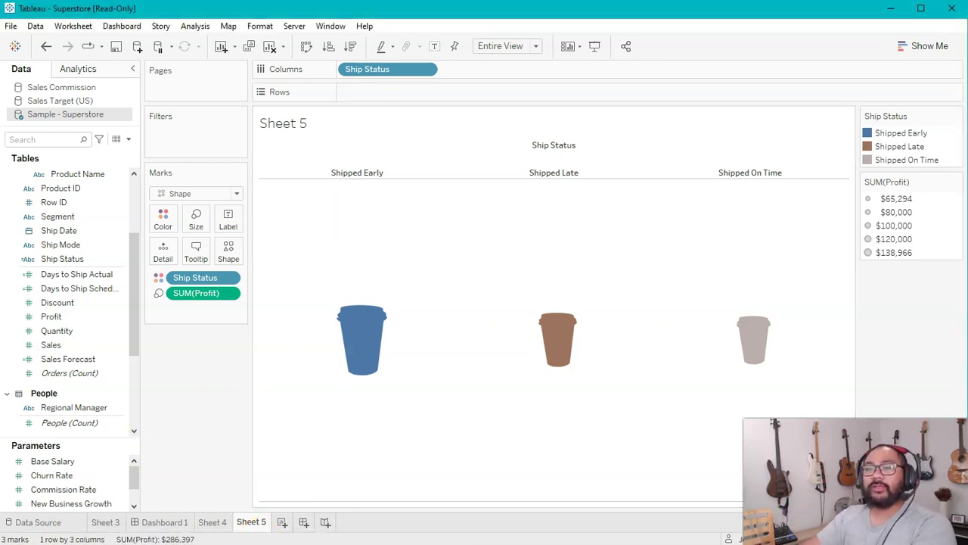
pyautogui.click(155, 540)
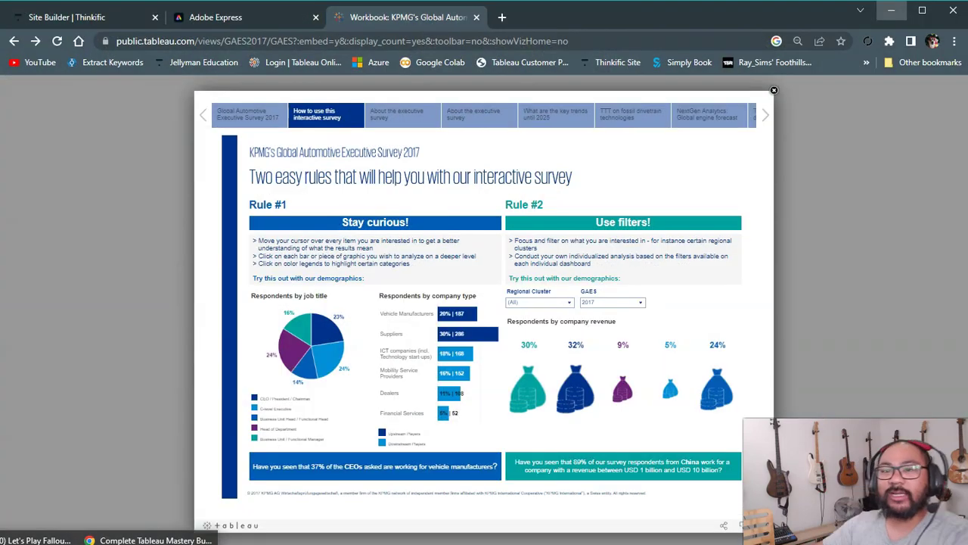
pyautogui.click(419, 121)
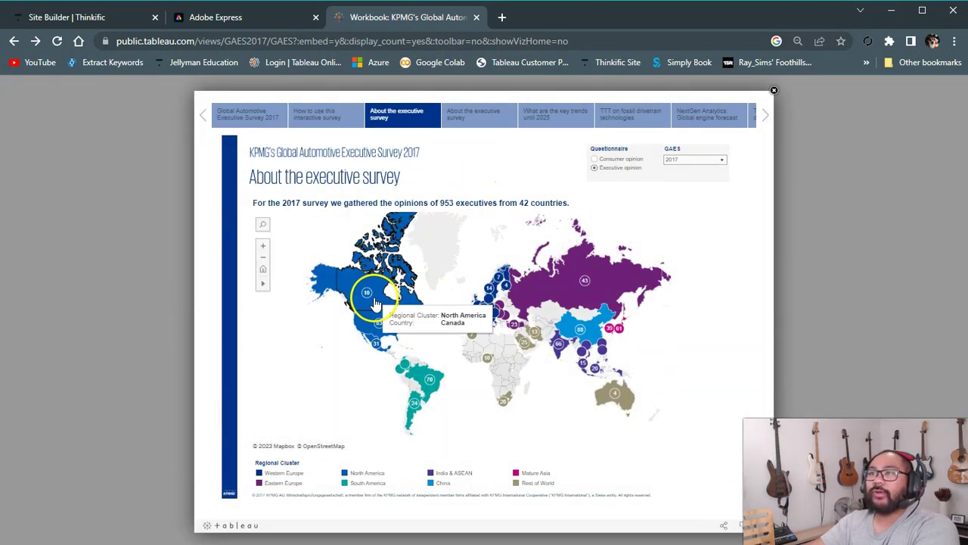
pyautogui.moveTo(584, 286)
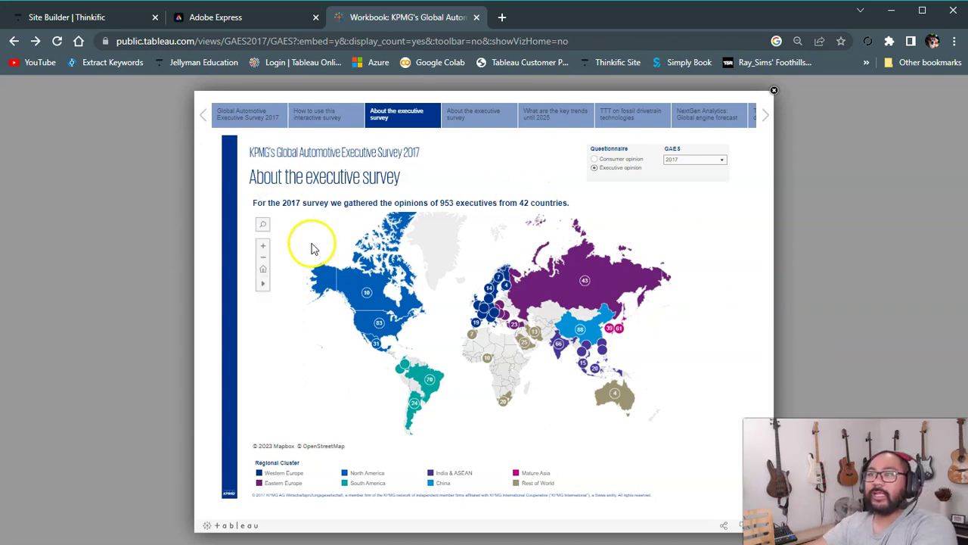
pyautogui.click(345, 297)
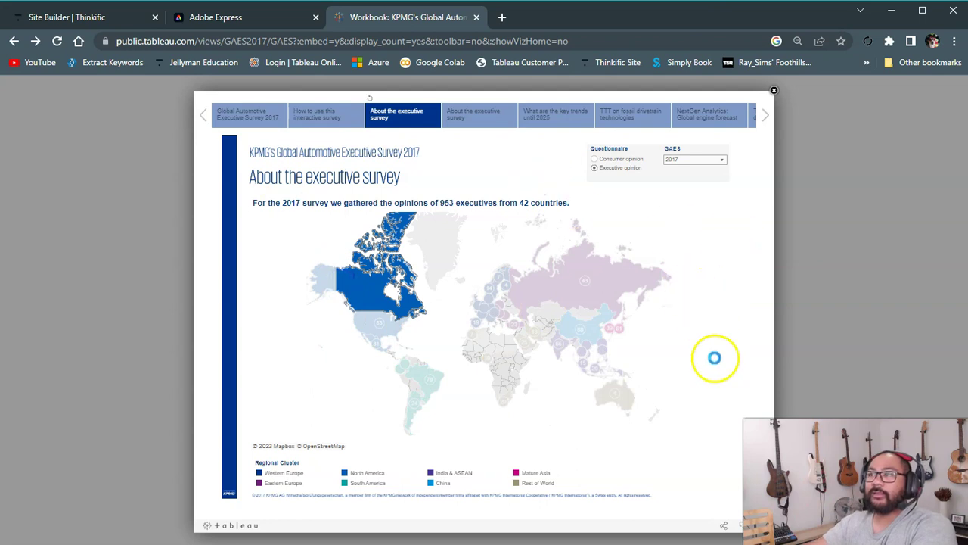
pyautogui.click(702, 296)
pyautogui.moveTo(372, 301)
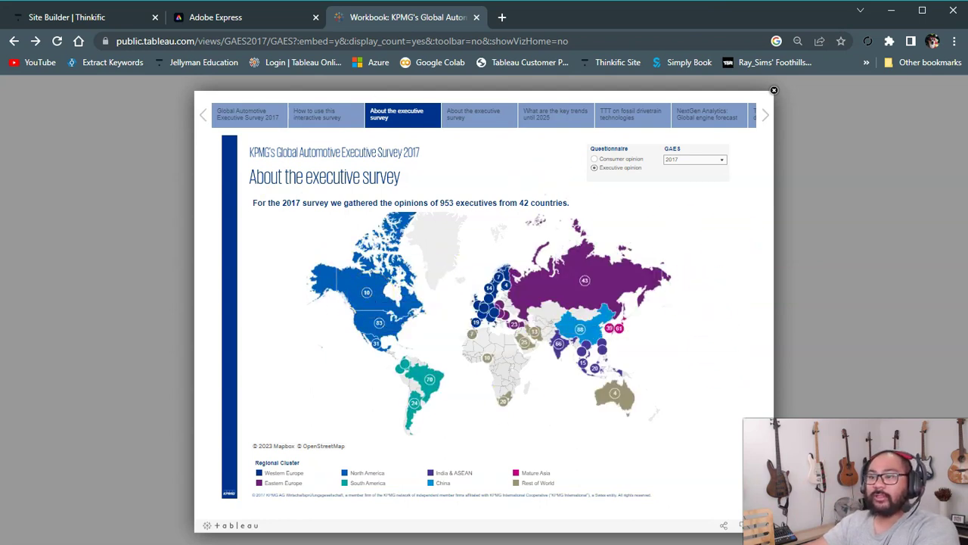
# Switch back to Tableau, add a new worksheet, and plot the State field from the Location hierarchy as a map
pyautogui.click(388, 537)
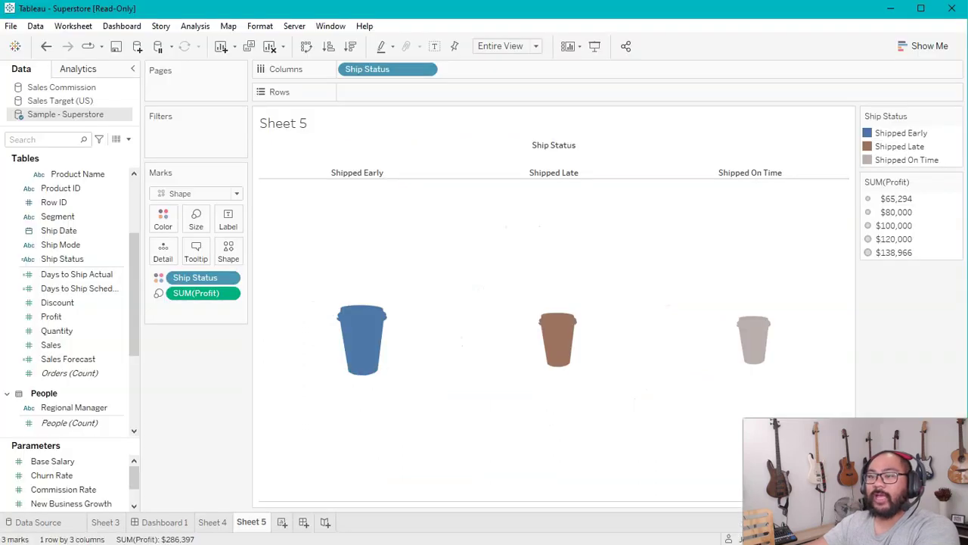
pyautogui.click(281, 523)
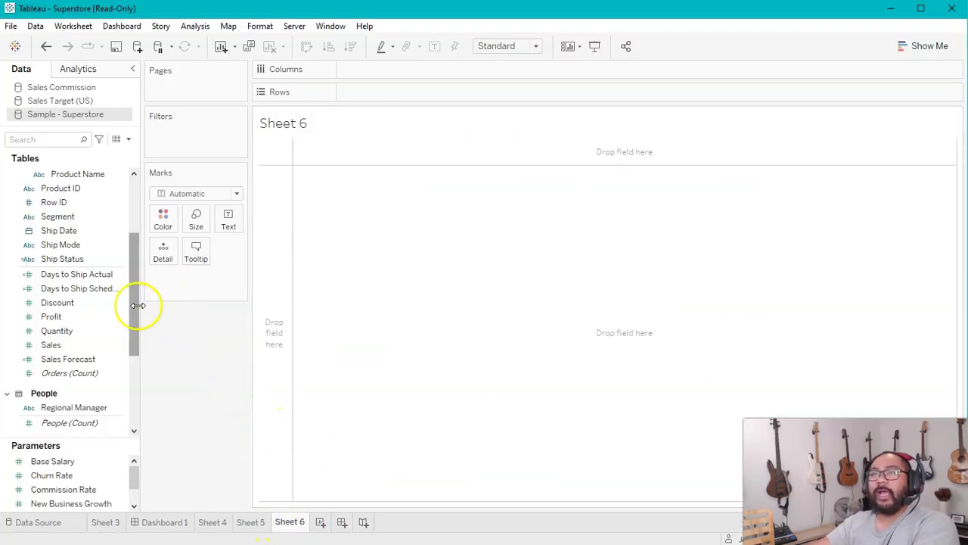
pyautogui.moveTo(132, 305); pyautogui.dragTo(125, 250)
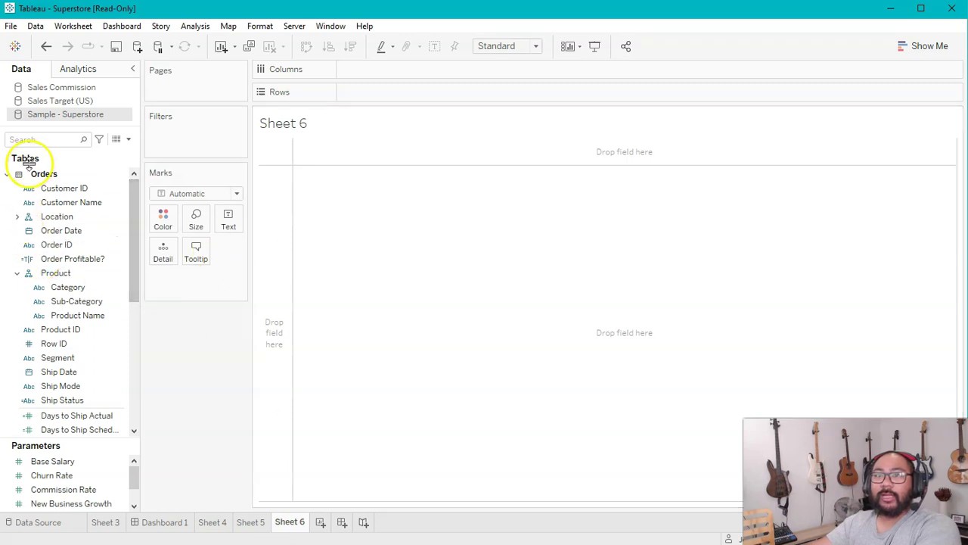
pyautogui.click(17, 217)
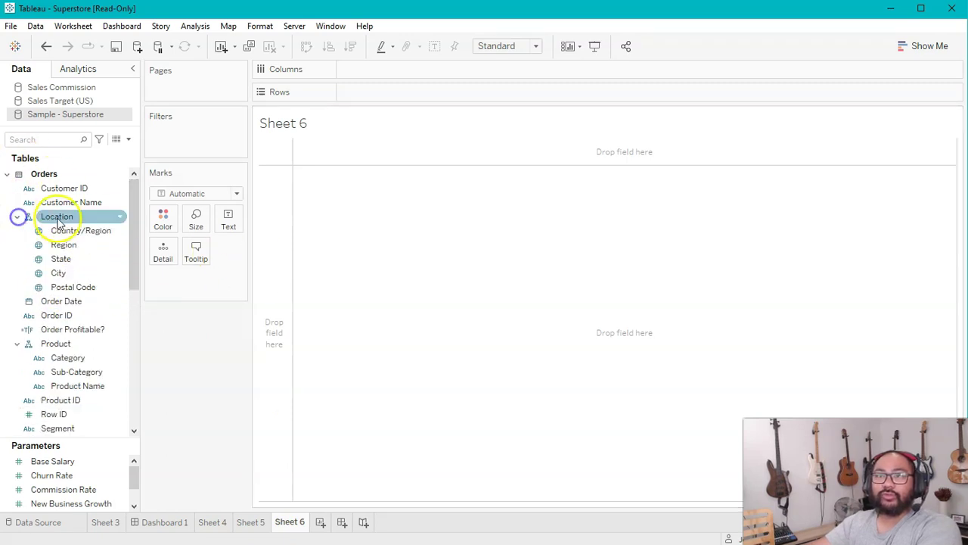
pyautogui.doubleClick(60, 259)
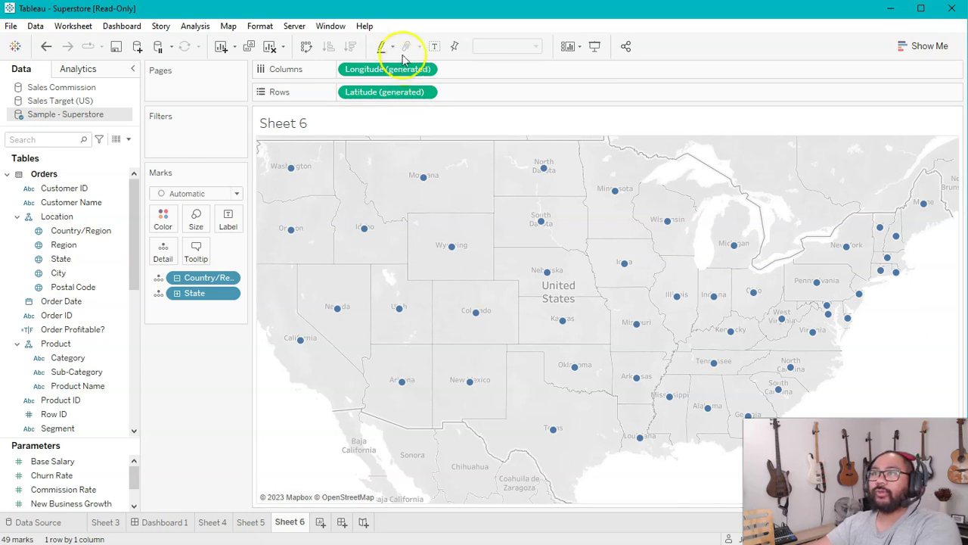
# Duplicate the generated Longitude field in the columns and set the first map's mark type to Map
pyautogui.moveTo(389, 72); pyautogui.dragTo(488, 70)
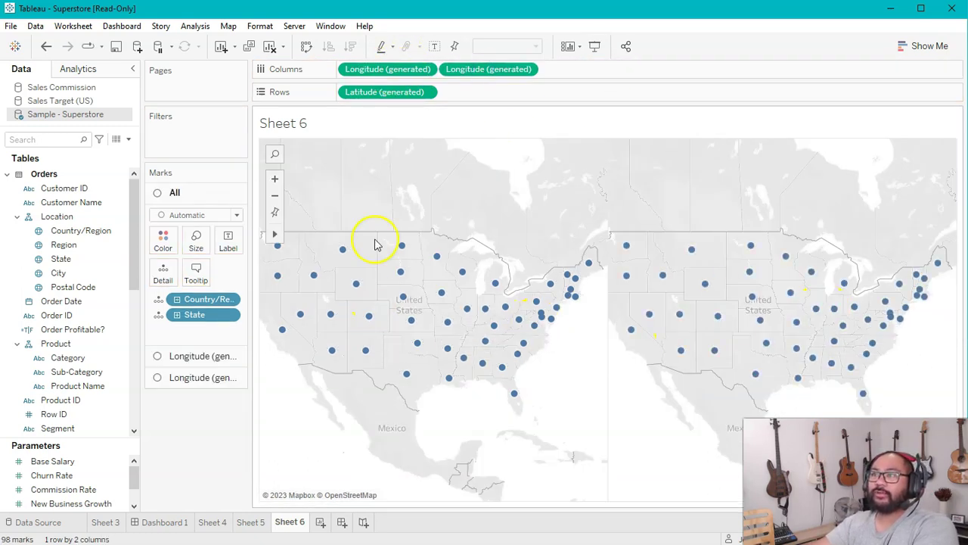
pyautogui.click(237, 236)
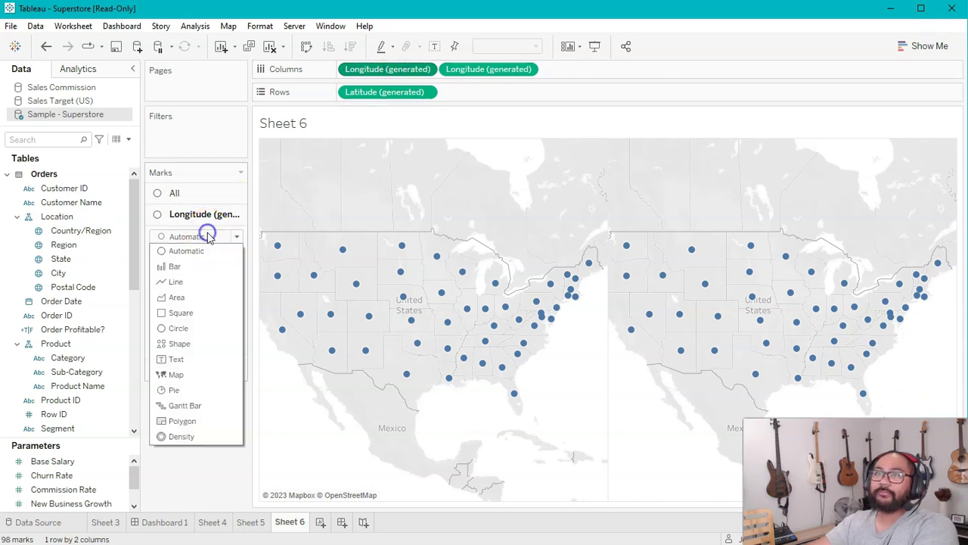
pyautogui.click(190, 373)
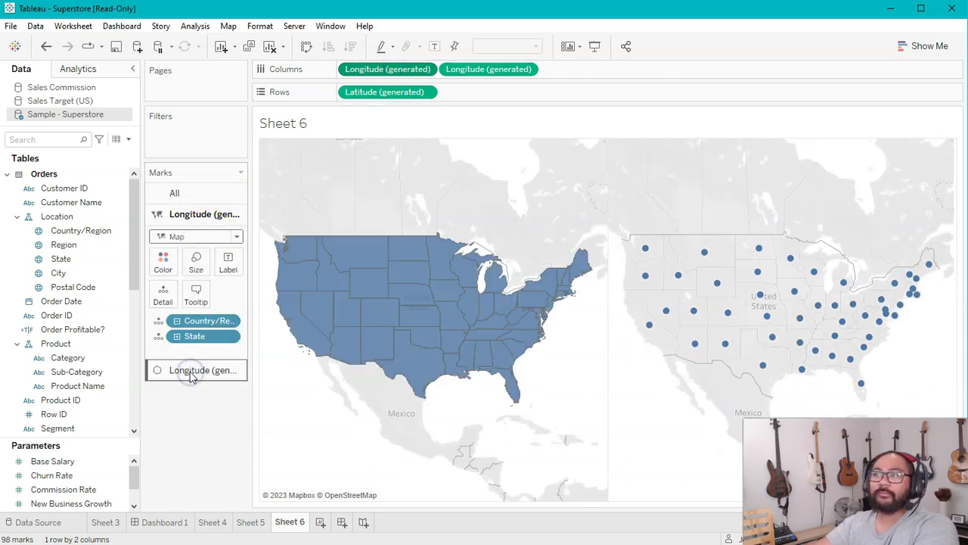
# Color the filled map by State and lower its opacity to 16%
pyautogui.click(163, 262)
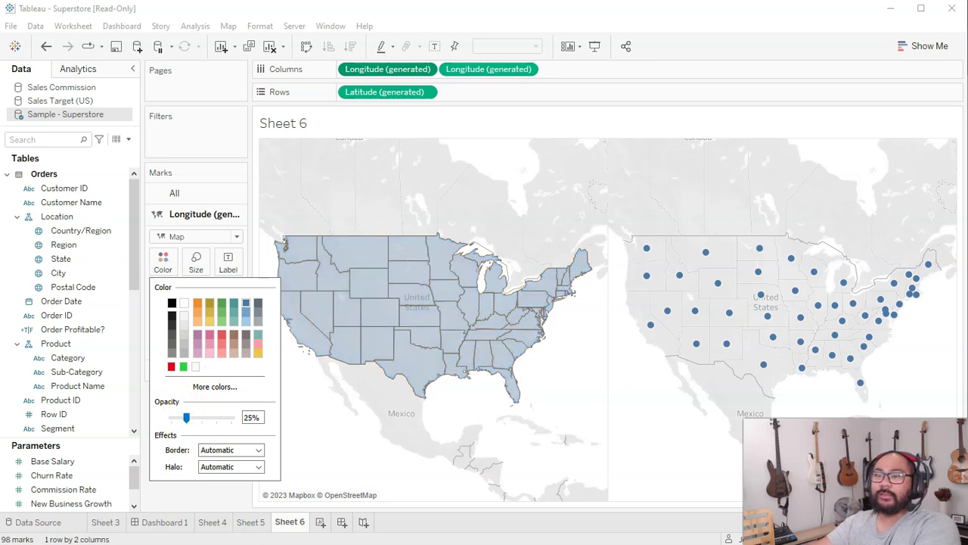
pyautogui.press('Escape')
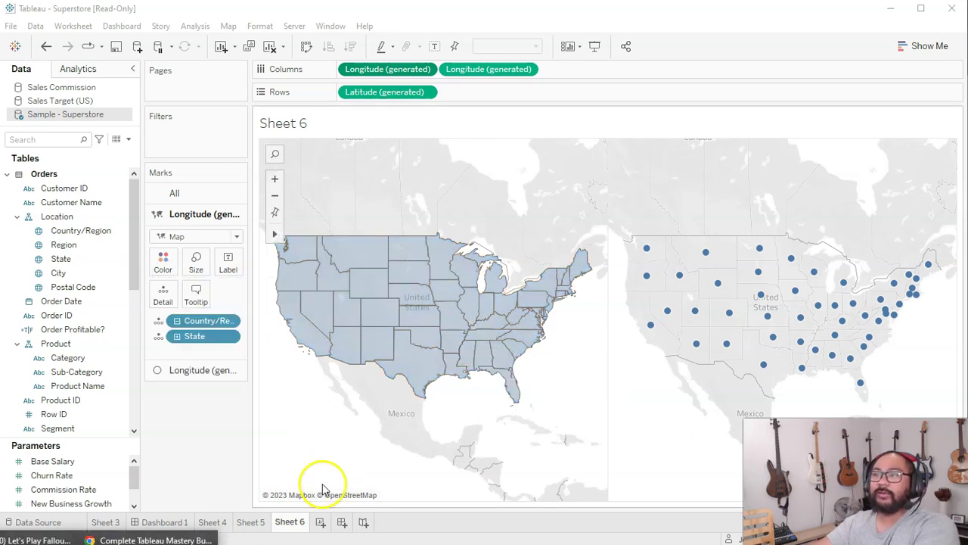
pyautogui.click(310, 433)
pyautogui.moveTo(189, 344); pyautogui.dragTo(164, 270)
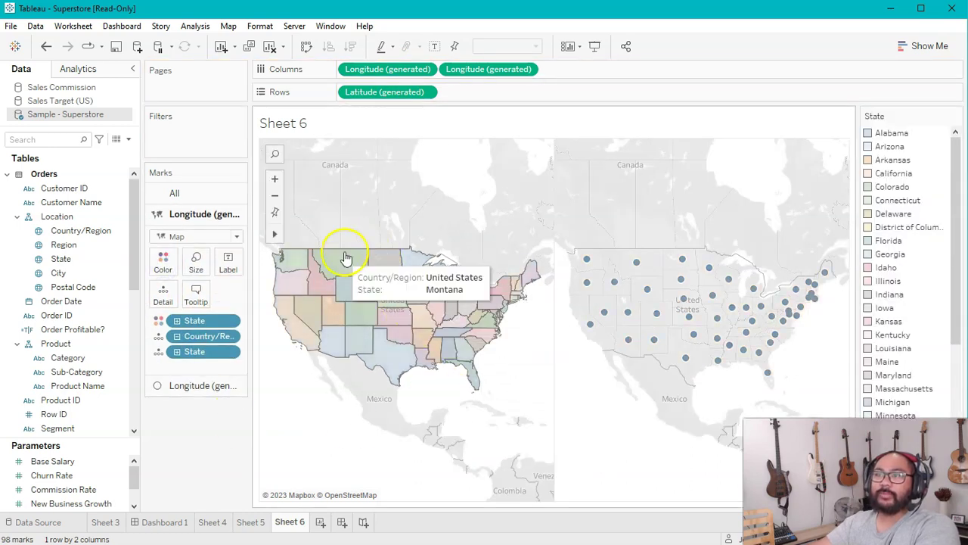
pyautogui.click(162, 261)
pyautogui.click(184, 337)
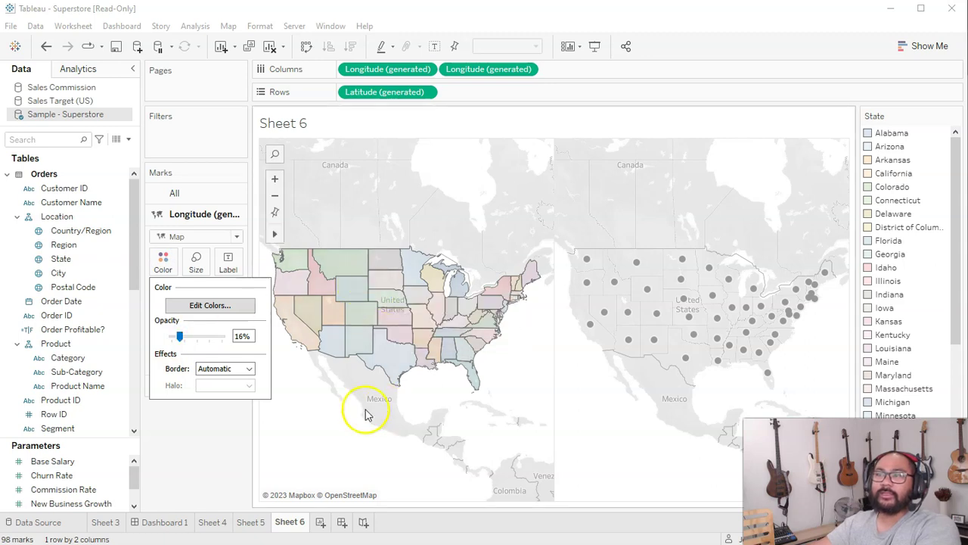
pyautogui.click(321, 462)
# Try labeling the second map's circles with the minimum Order Date, and remove that label
pyautogui.click(501, 69)
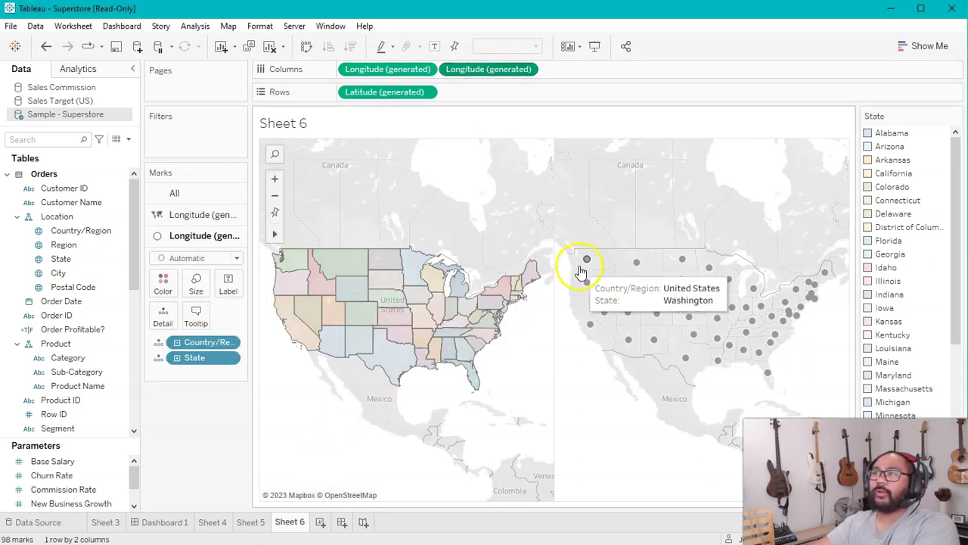
pyautogui.click(53, 376)
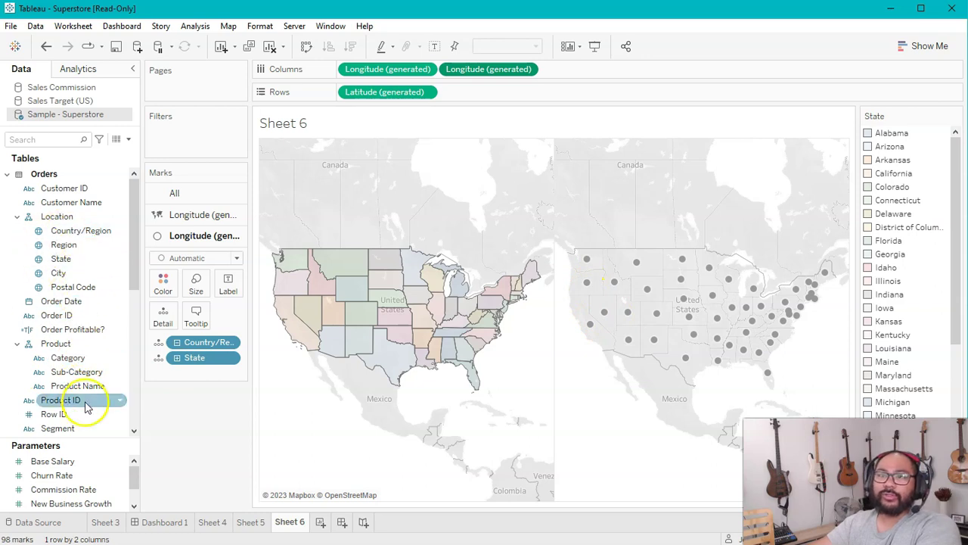
pyautogui.moveTo(130, 268)
pyautogui.mouseDown()
pyautogui.moveTo(131, 279)
pyautogui.moveTo(130, 269)
pyautogui.mouseUp()
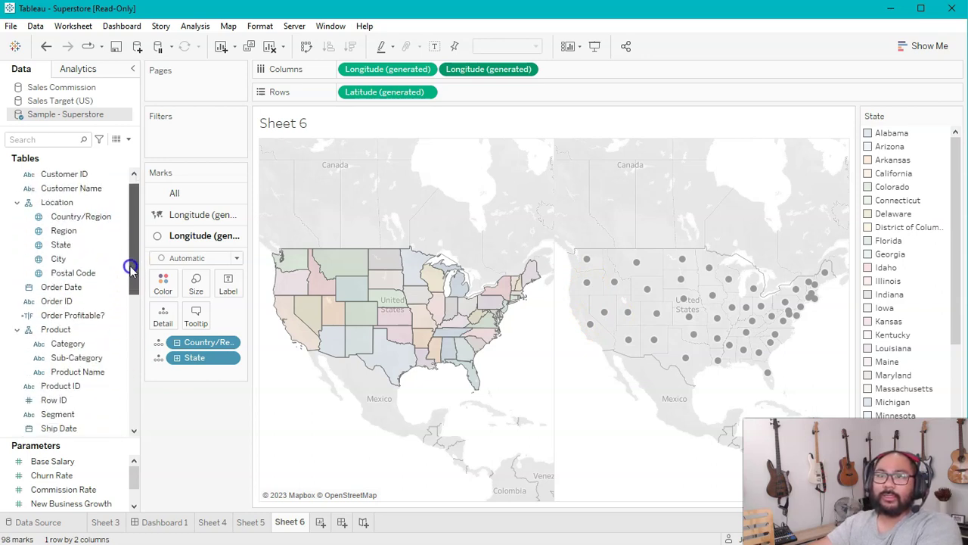
pyautogui.moveTo(54, 287); pyautogui.dragTo(227, 288)
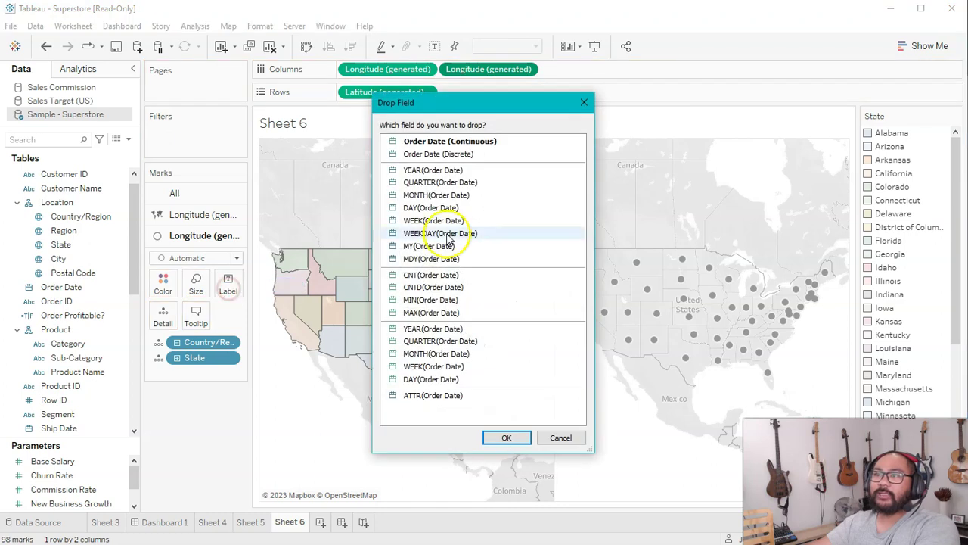
pyautogui.doubleClick(431, 300)
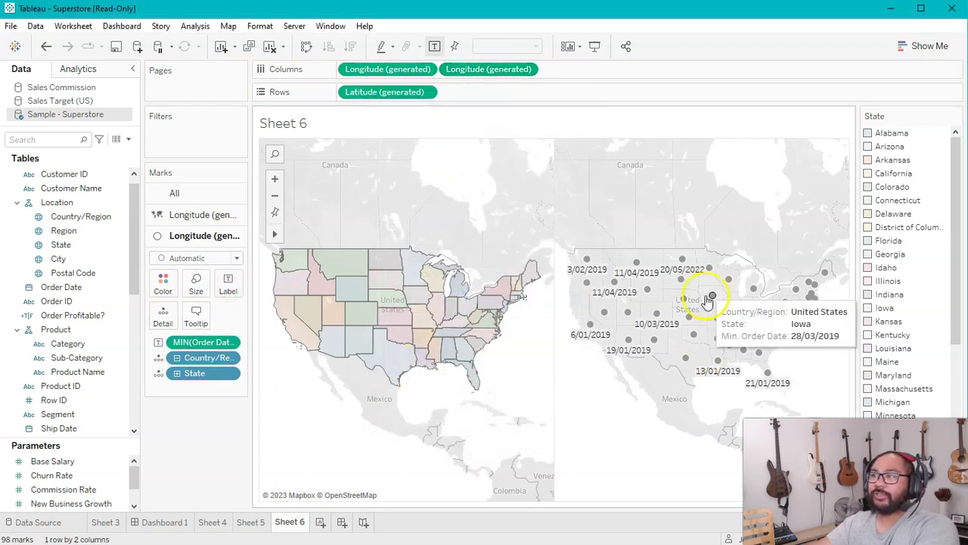
pyautogui.moveTo(168, 344); pyautogui.dragTo(182, 451)
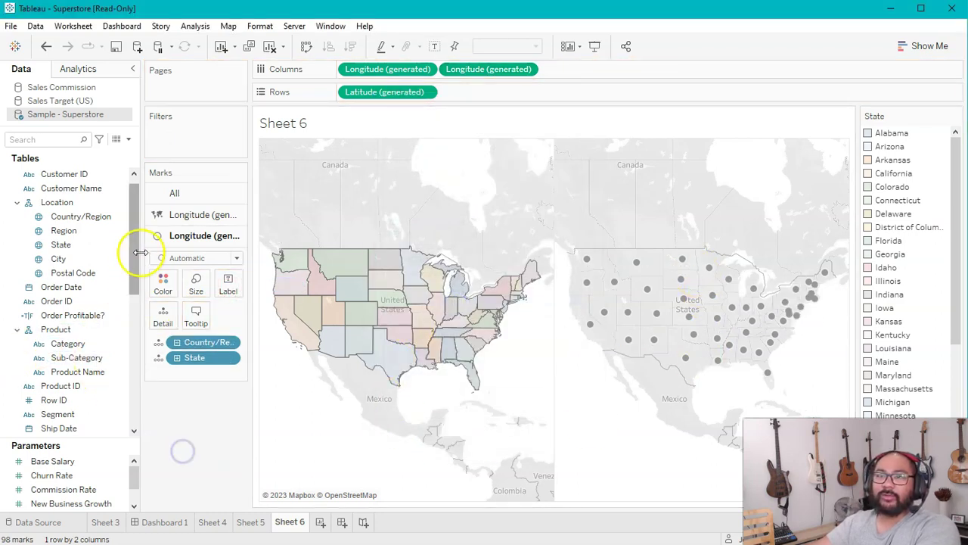
# Label the second map's circles with the minimum Row ID
pyautogui.scroll(-6, 134, 256)
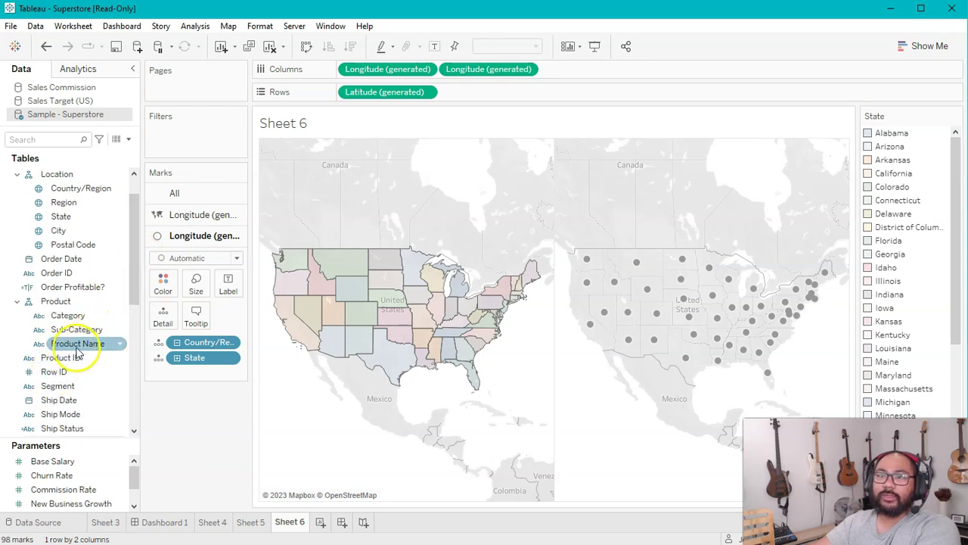
pyautogui.click(79, 349)
pyautogui.click(47, 205)
pyautogui.moveTo(47, 205); pyautogui.dragTo(235, 280)
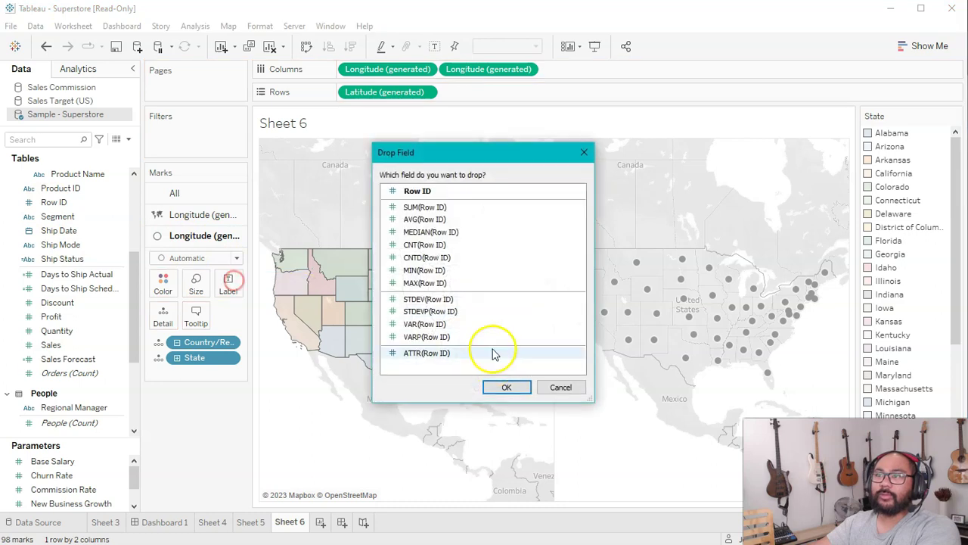
pyautogui.doubleClick(424, 278)
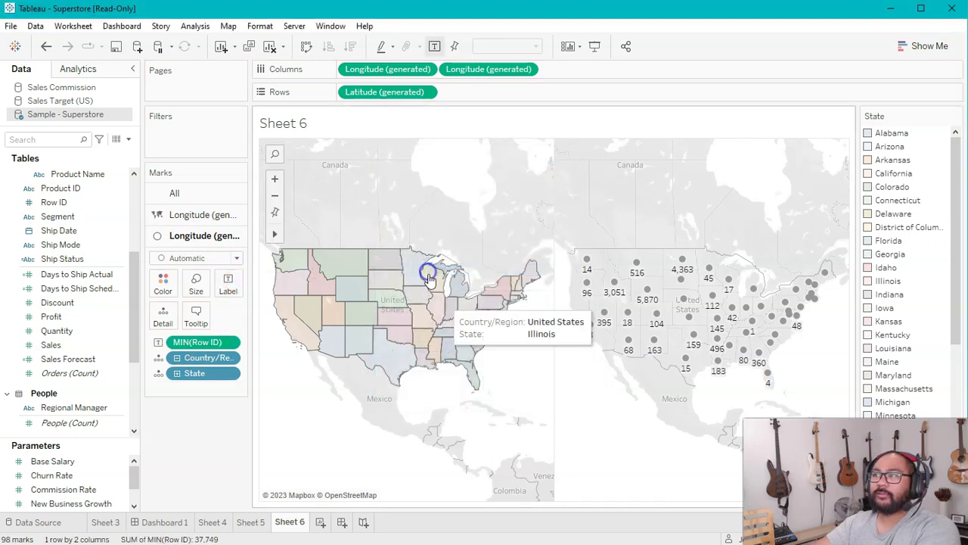
# Align the second map's labels to middle center and enlarge the circles to surround the numbers
pyautogui.click(225, 284)
pyautogui.click(324, 389)
pyautogui.click(303, 443)
pyautogui.click(302, 500)
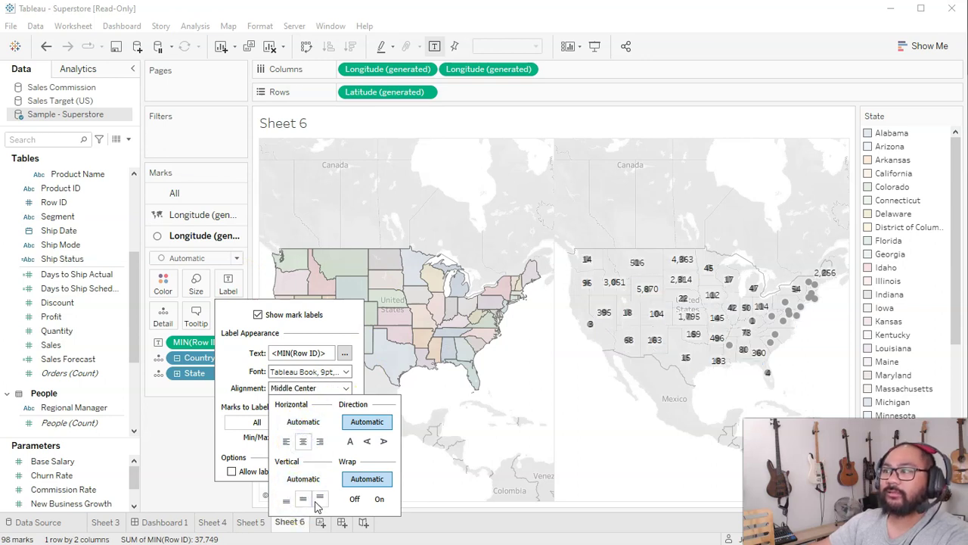
pyautogui.click(196, 284)
pyautogui.click(258, 319)
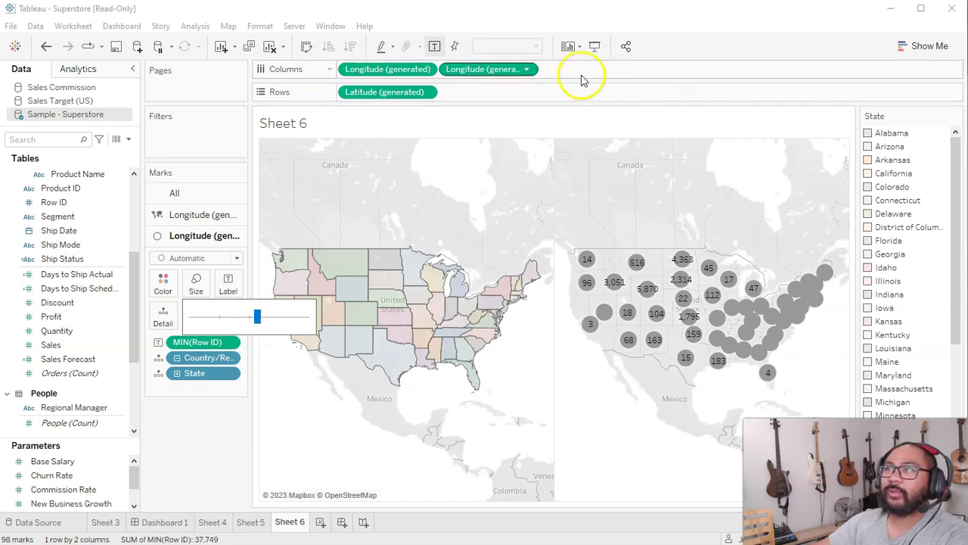
# Combine the two maps on a dual axis and color the circles light blue
pyautogui.rightClick(476, 71)
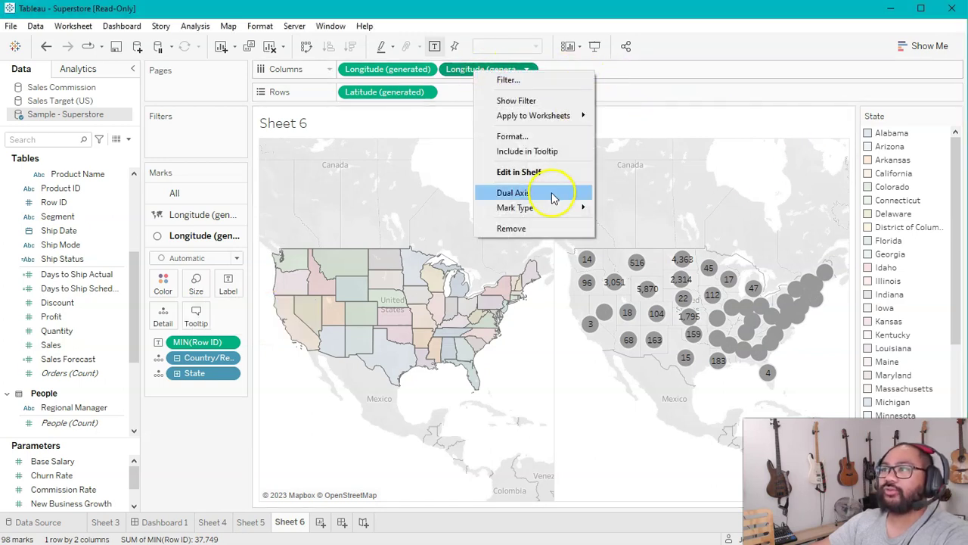
pyautogui.click(553, 198)
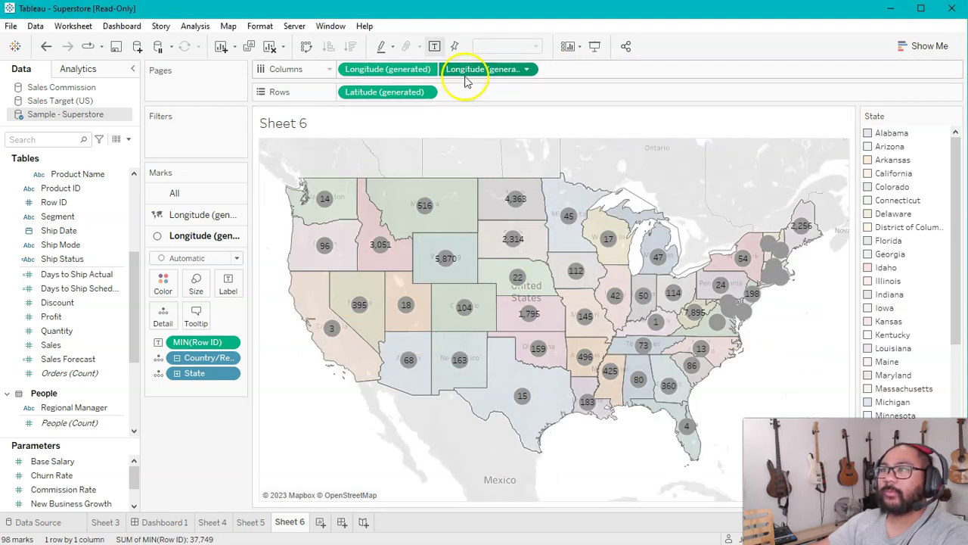
pyautogui.click(163, 281)
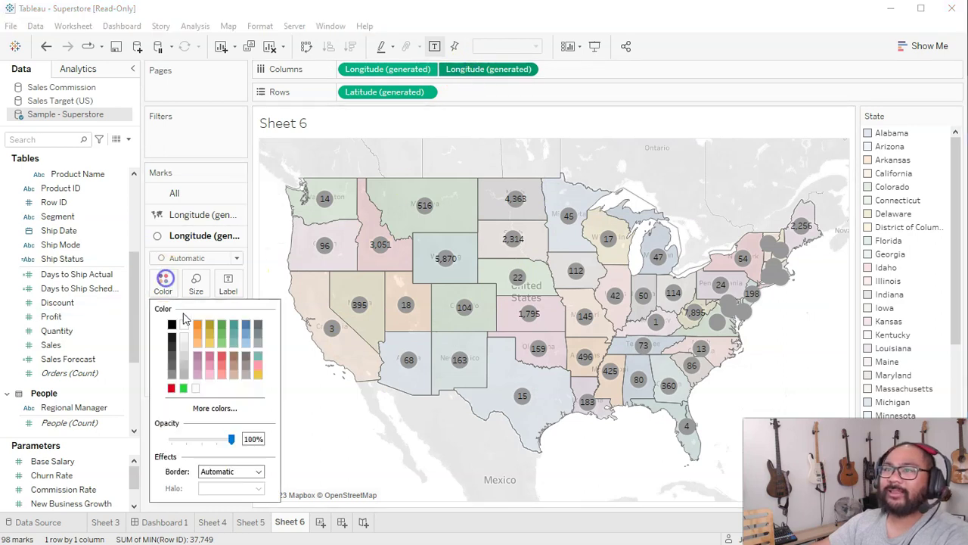
pyautogui.click(243, 325)
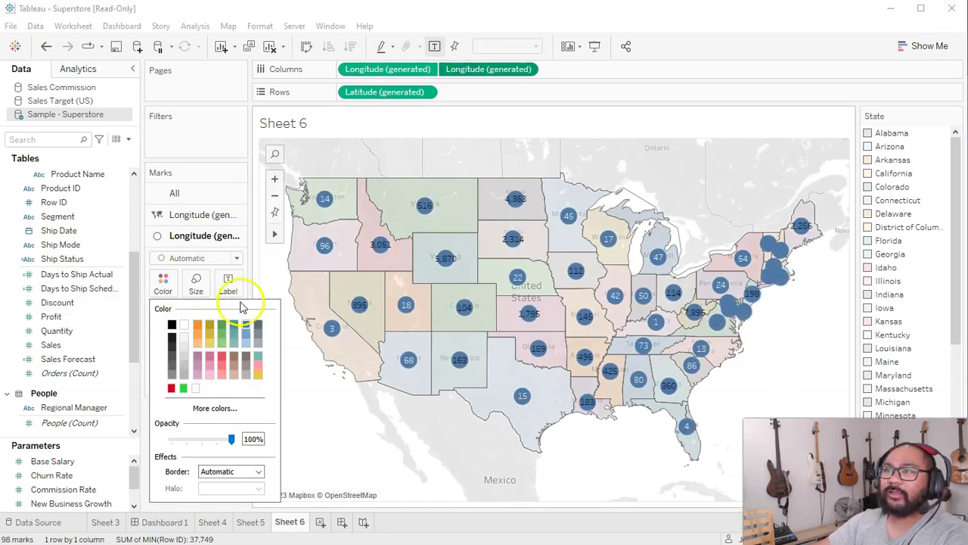
pyautogui.click(248, 345)
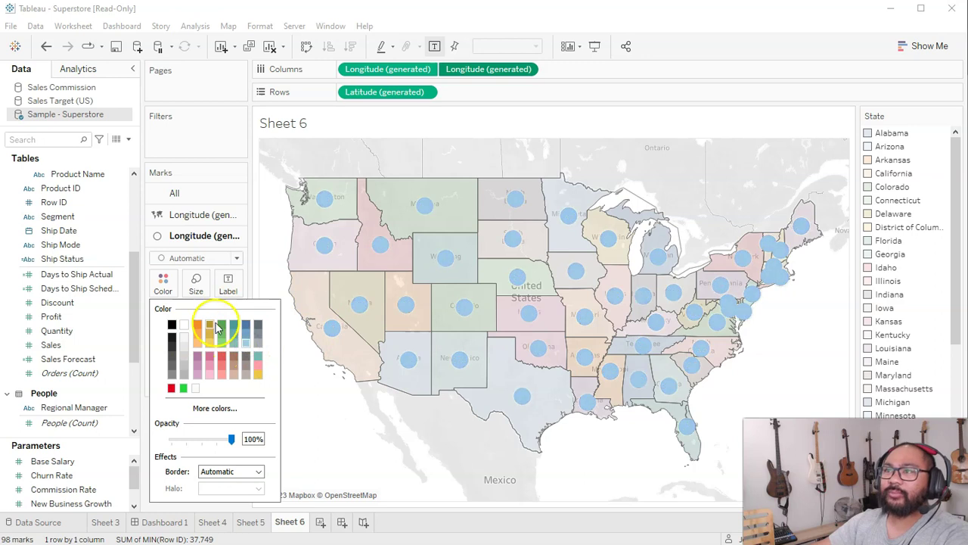
pyautogui.click(247, 268)
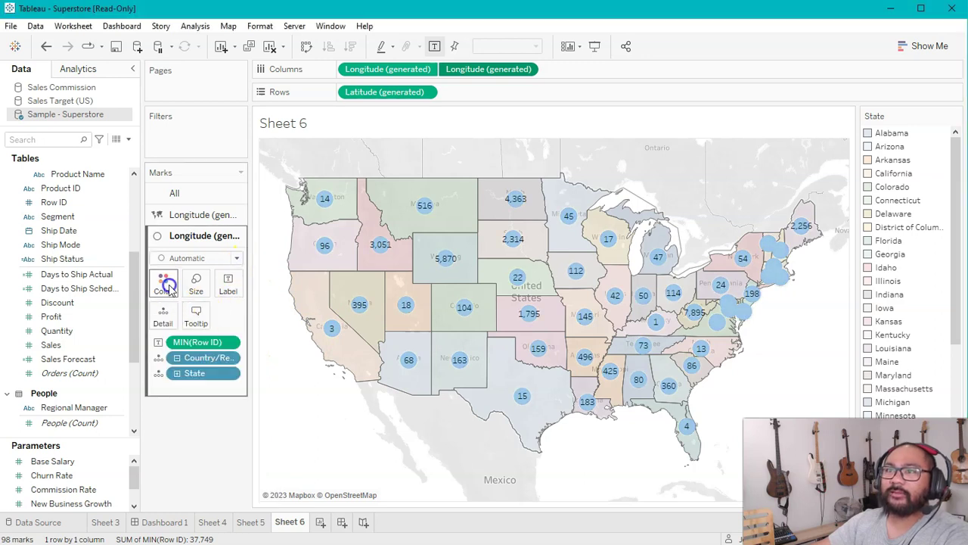
# Give the light blue circles on the map a black border
pyautogui.click(168, 287)
pyautogui.click(168, 290)
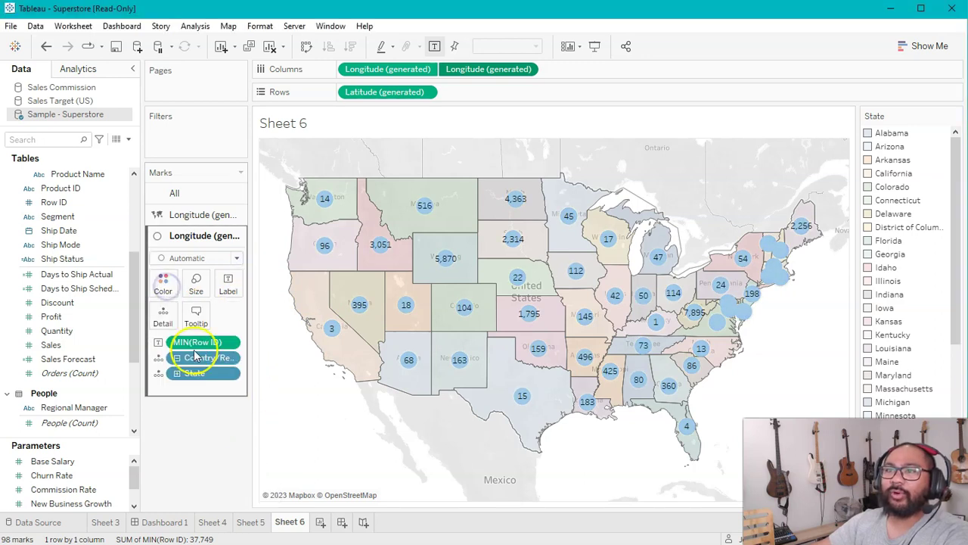
pyautogui.click(163, 284)
pyautogui.click(226, 471)
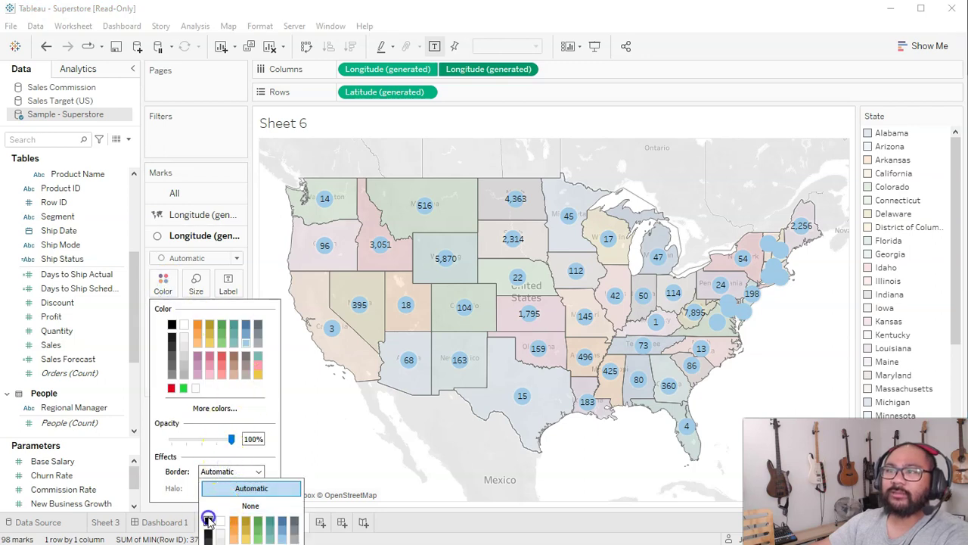
pyautogui.click(208, 521)
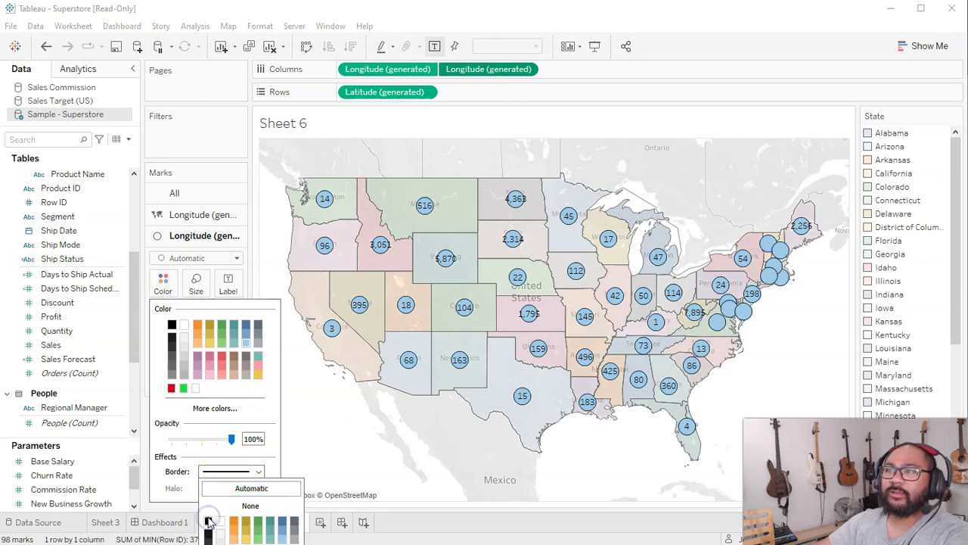
pyautogui.click(325, 420)
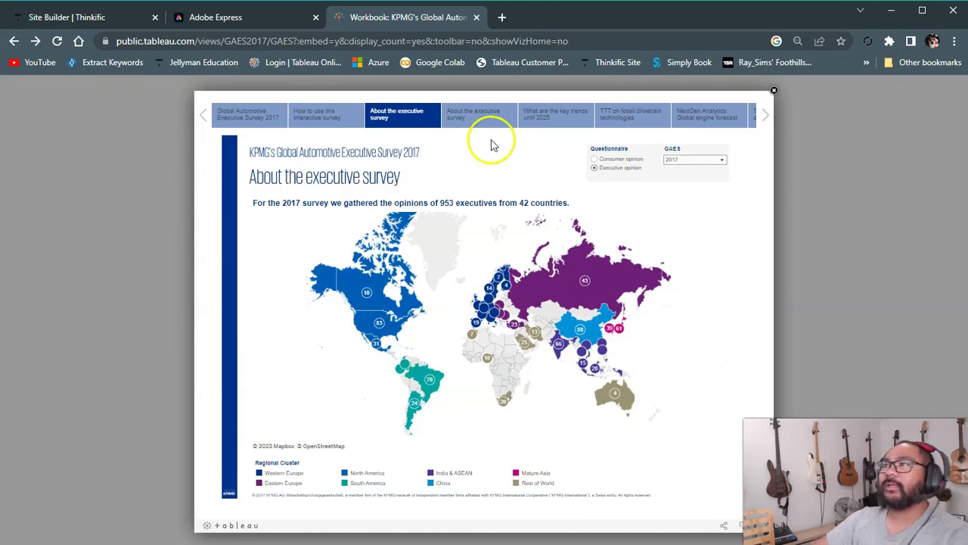
# Switch to the KPMG workbook in the browser and examine the "Respondents by regional cluster" treemap on the second "About the executive survey" page
pyautogui.click(484, 121)
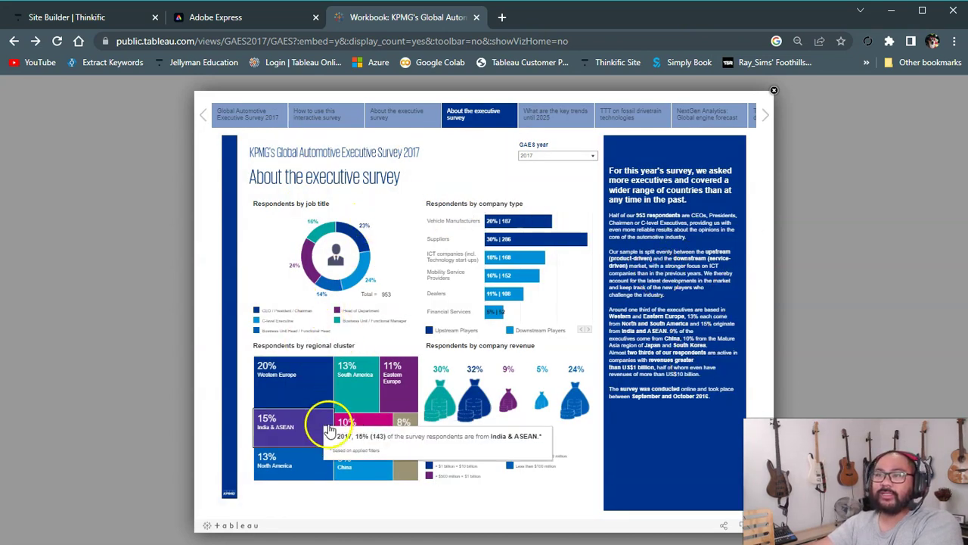
pyautogui.moveTo(340, 430)
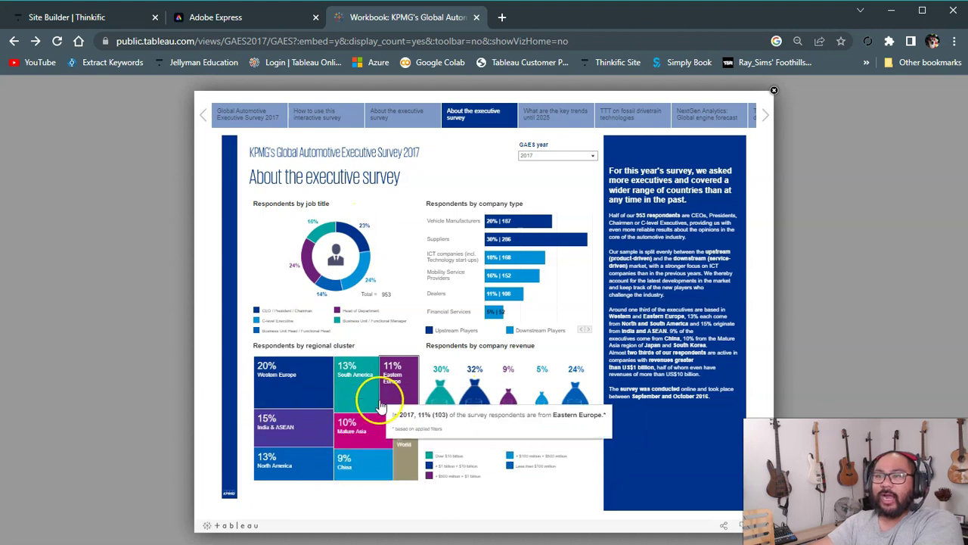
# Examine the regional cluster and company revenue charts, and open the "What are the key trends until 2025" page
pyautogui.moveTo(362, 382)
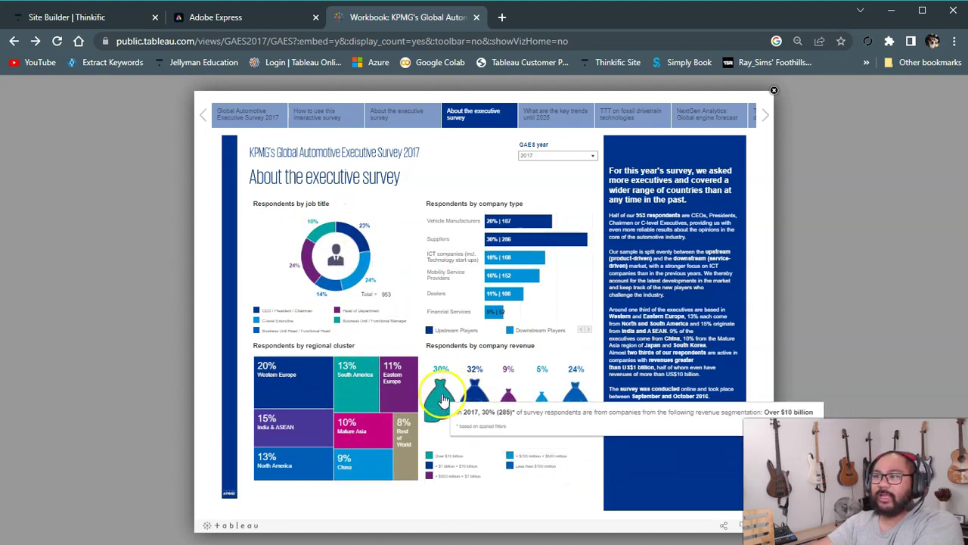
pyautogui.click(519, 274)
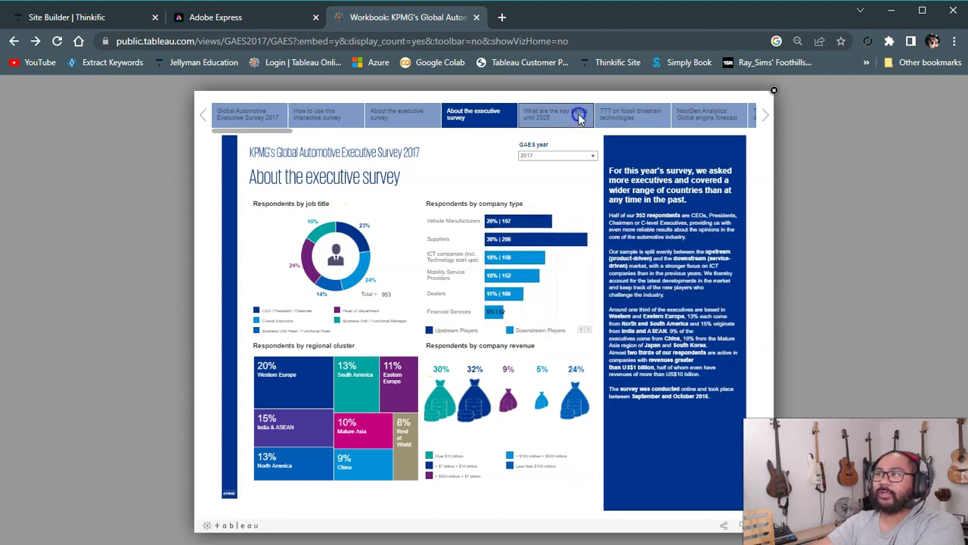
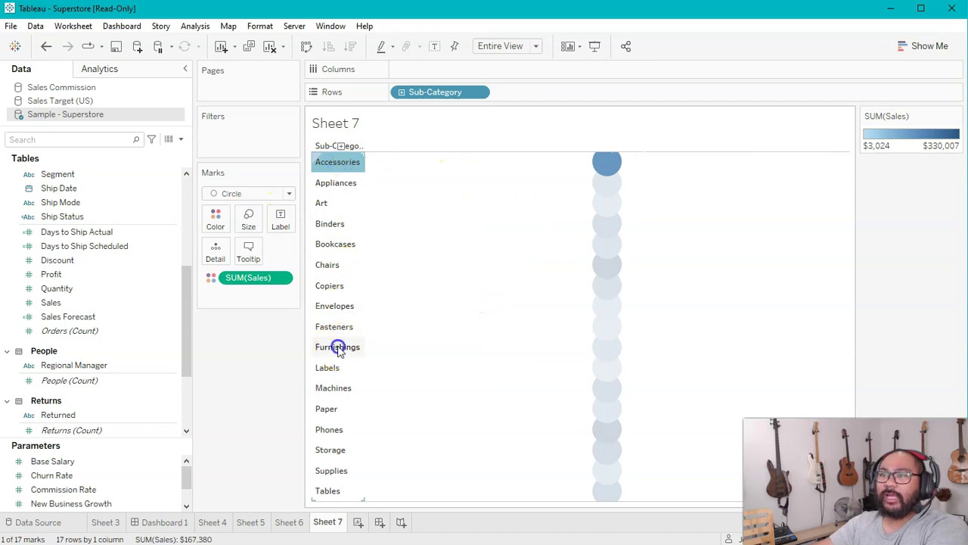
# Keep only the sub-categories from Accessories through Furnishings and shrink the circles until they stand apart
pyautogui.click(374, 368)
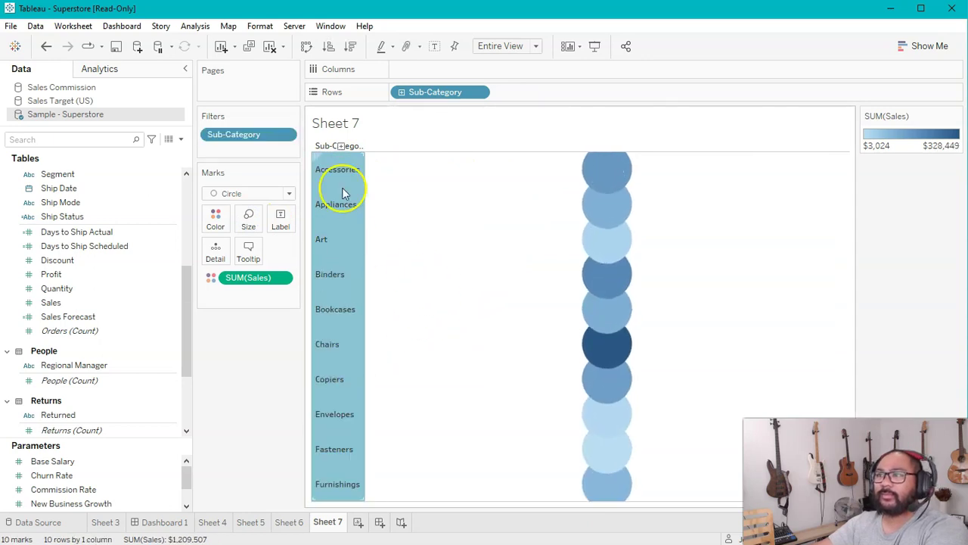
pyautogui.click(249, 220)
pyautogui.moveTo(309, 254); pyautogui.dragTo(291, 255)
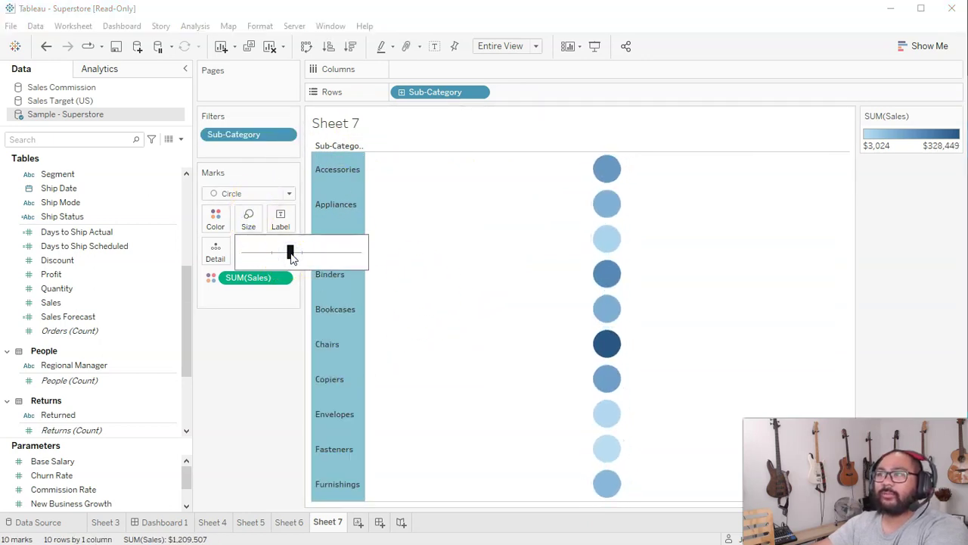
pyautogui.click(249, 397)
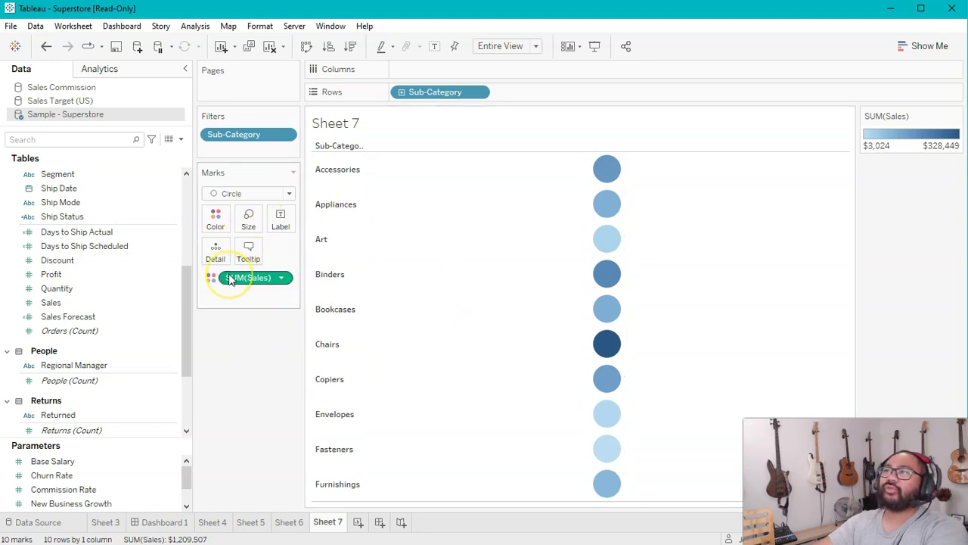
# Add a copy of the Sales measure to Columns and apply the Rank quick table calculation to it
pyautogui.moveTo(248, 280); pyautogui.dragTo(463, 76)
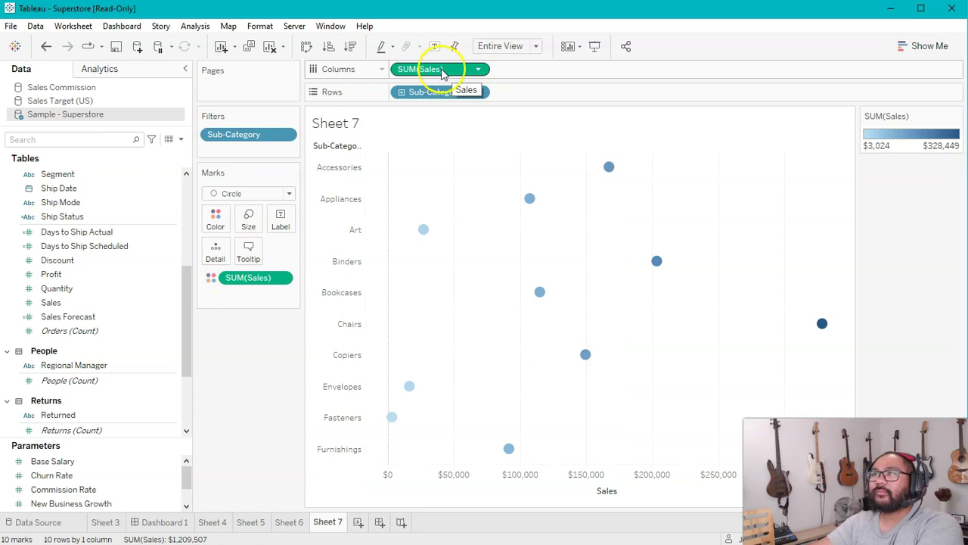
pyautogui.rightClick(443, 72)
pyautogui.click(414, 71)
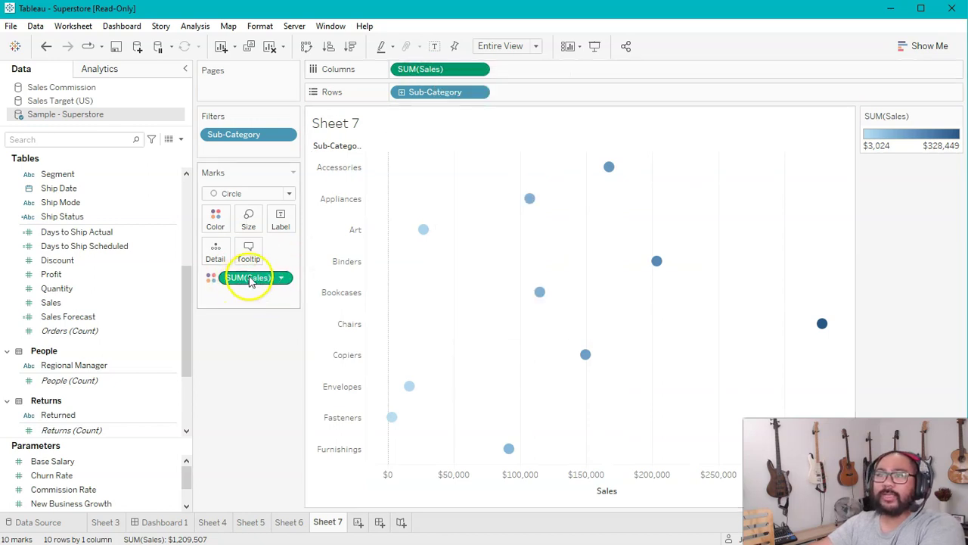
pyautogui.rightClick(428, 70)
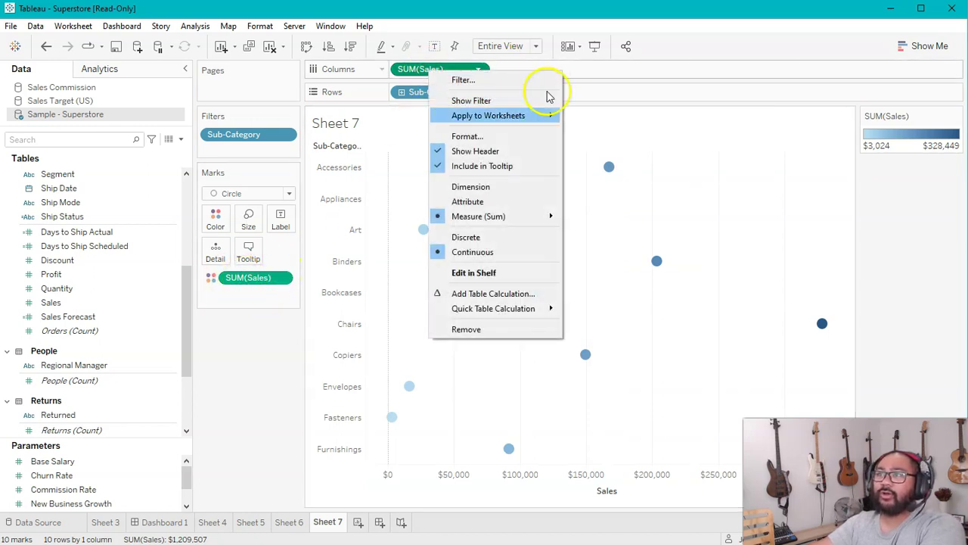
pyautogui.moveTo(519, 309)
pyautogui.click(624, 367)
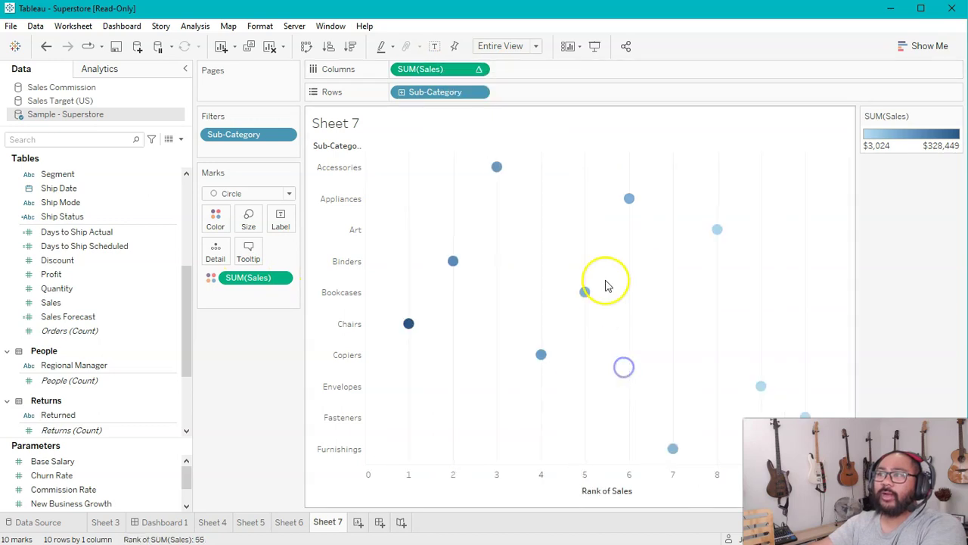
# Label the circles with the sales rank instead of plotting it, center the labels horizontally, and color the circles by Sub-Category
pyautogui.moveTo(435, 78); pyautogui.dragTo(280, 222)
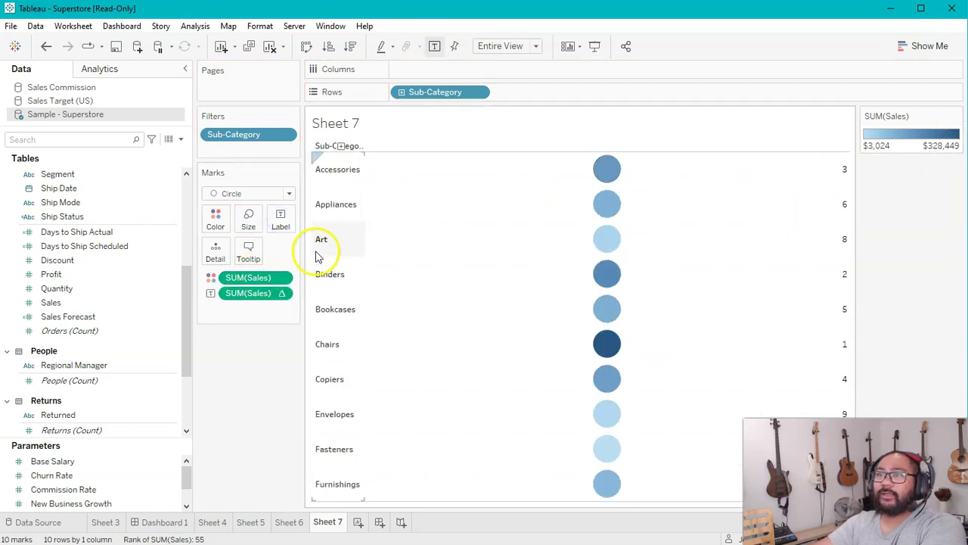
pyautogui.click(281, 219)
pyautogui.click(398, 323)
pyautogui.click(356, 376)
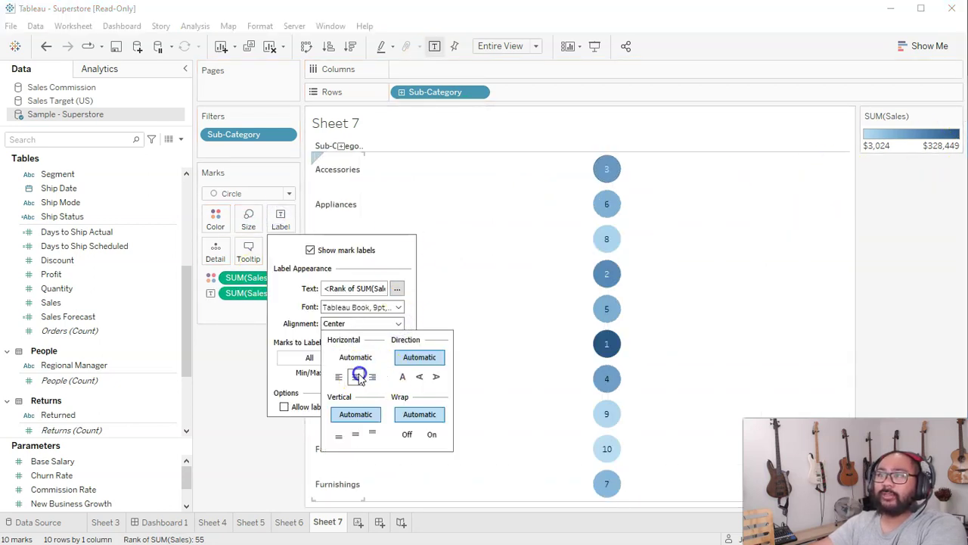
pyautogui.click(240, 461)
pyautogui.moveTo(611, 168)
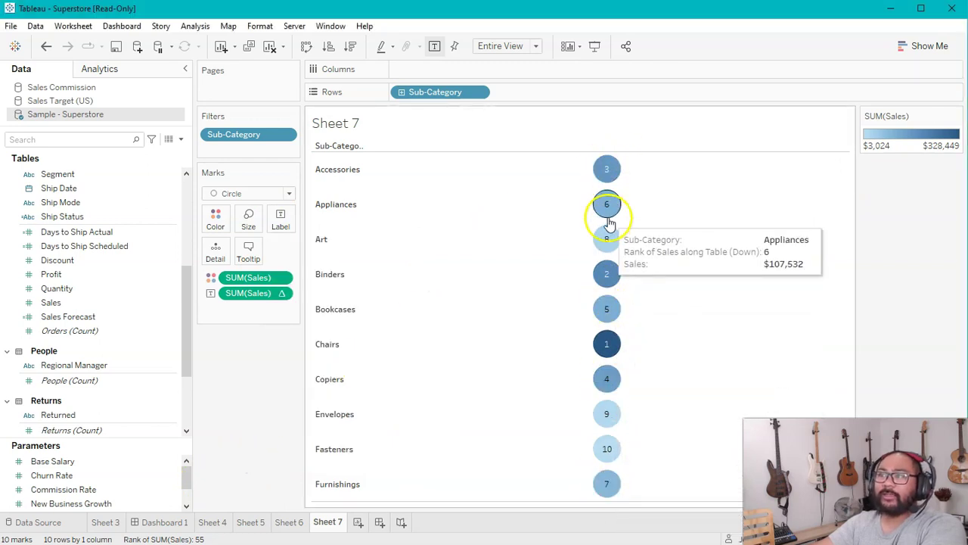
pyautogui.moveTo(437, 92); pyautogui.dragTo(216, 217)
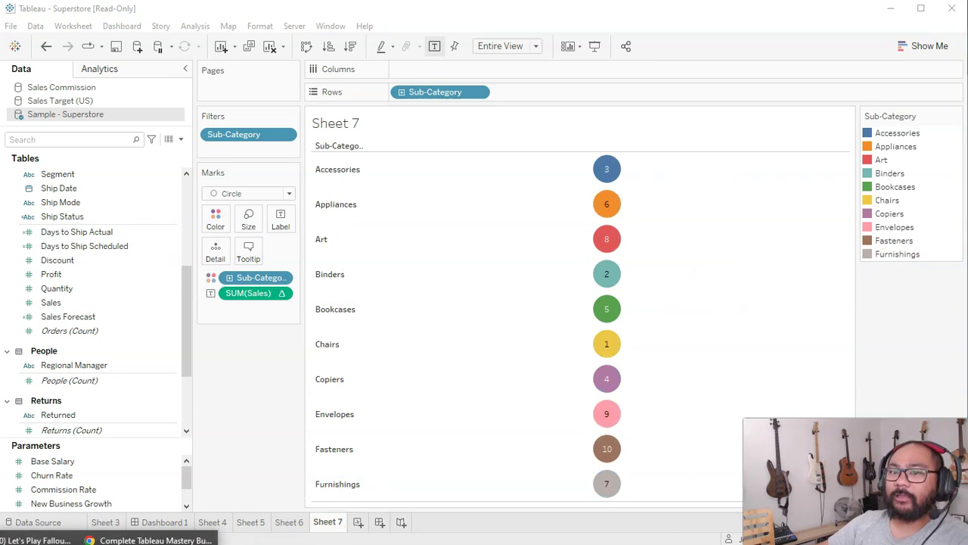
# Switch to the KPMG workbook in the browser and examine the Stakeholder Segmentation line chart on the "TTT on fossil drivetrain technologies" page
pyautogui.hotkey('alt', 'Tab')
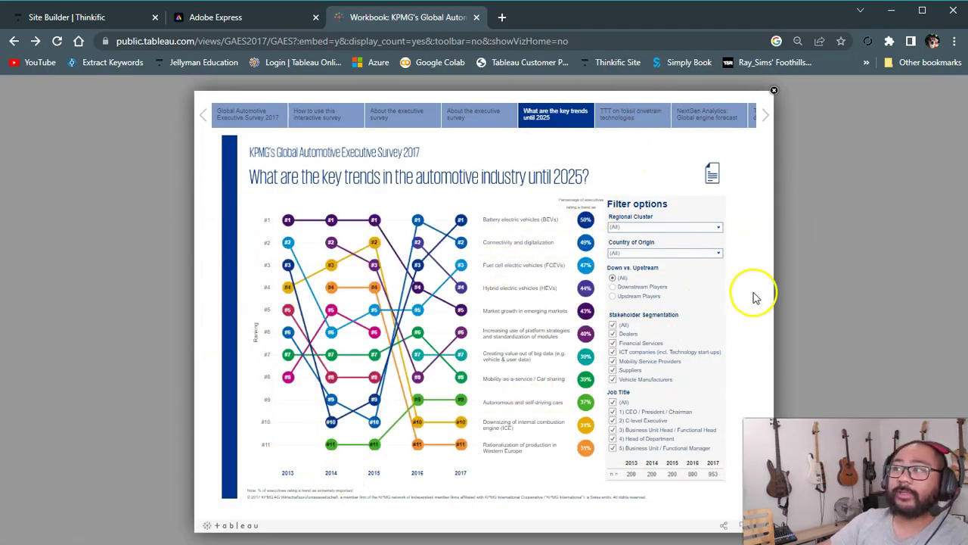
pyautogui.click(635, 119)
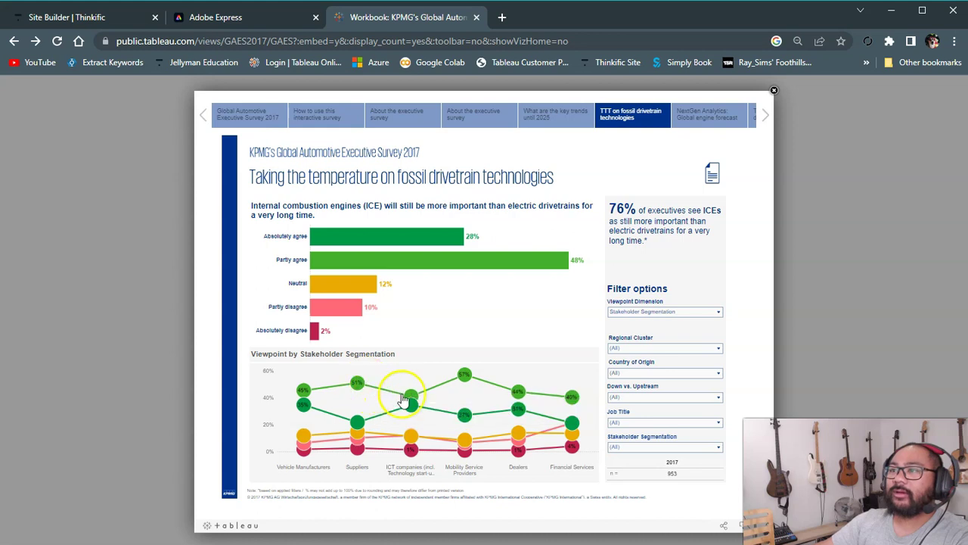
pyautogui.moveTo(359, 390)
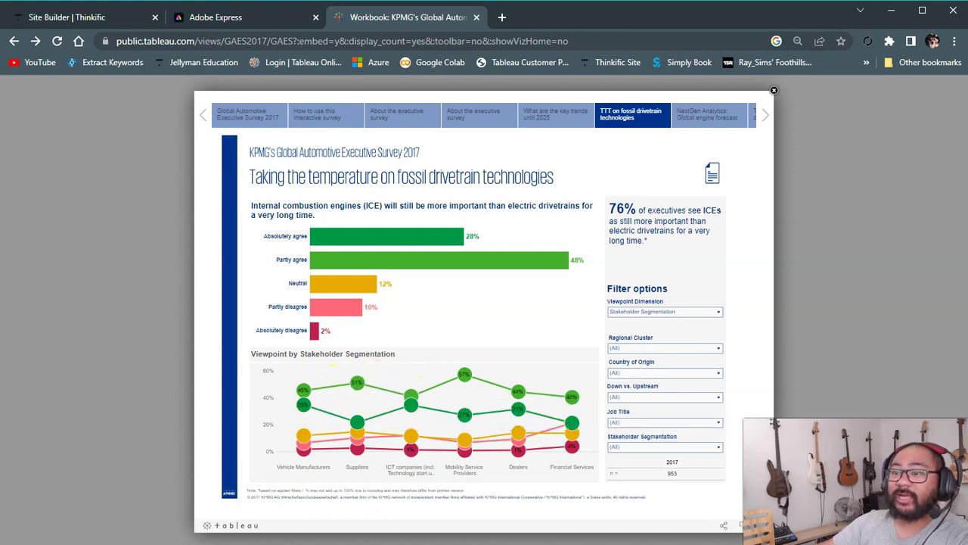
# Switch back to Tableau and put Order Date as continuous quarters on the Columns of a new worksheet
pyautogui.click(331, 534)
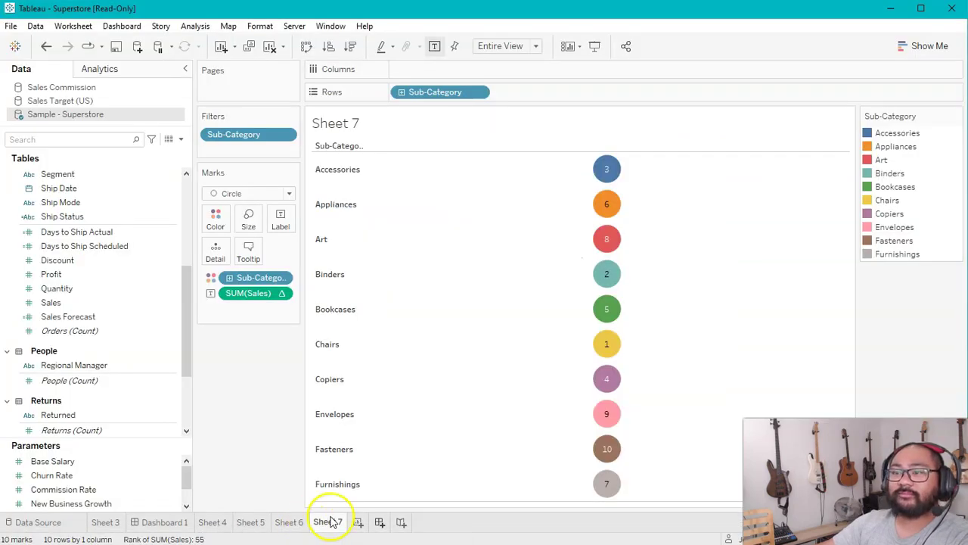
pyautogui.click(363, 522)
pyautogui.click(129, 246)
pyautogui.scroll(5, 144, 257)
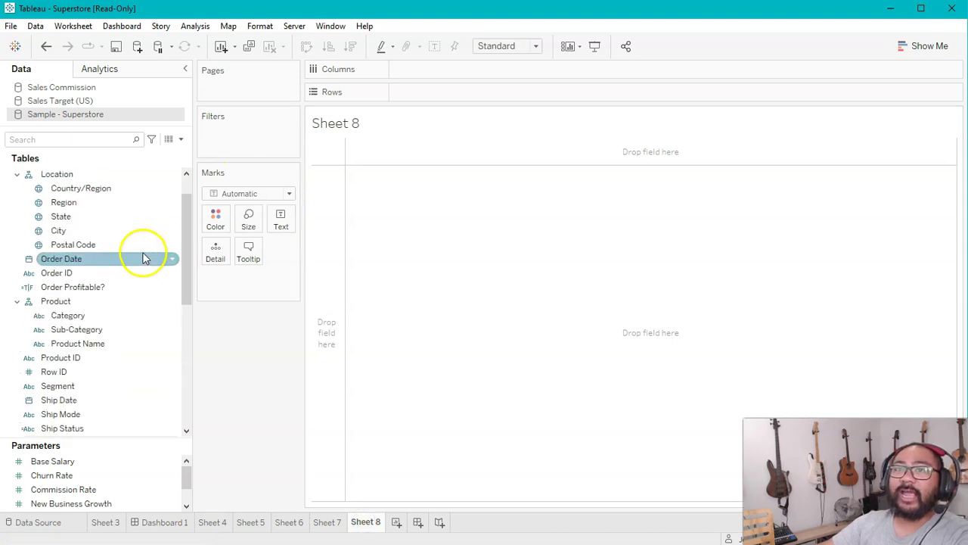
pyautogui.moveTo(65, 261); pyautogui.dragTo(444, 156)
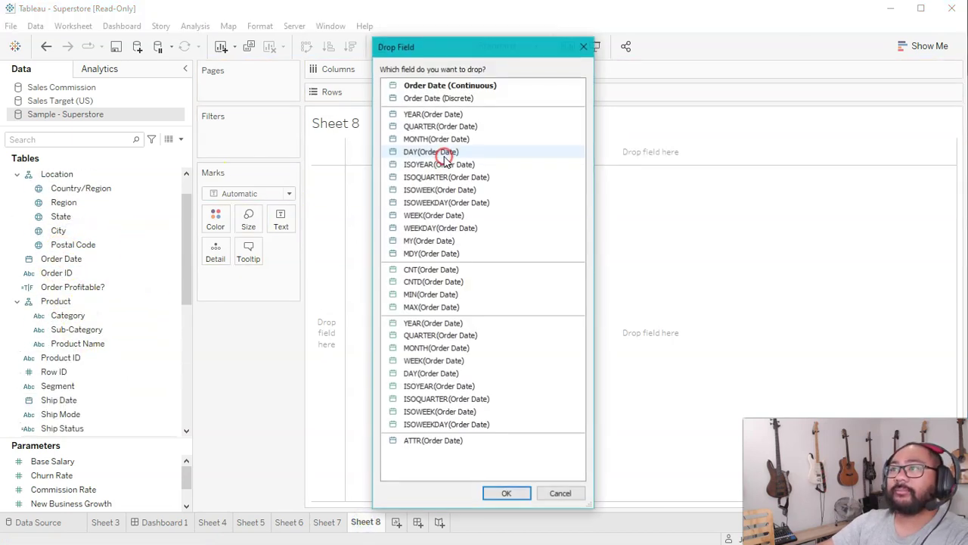
pyautogui.doubleClick(452, 350)
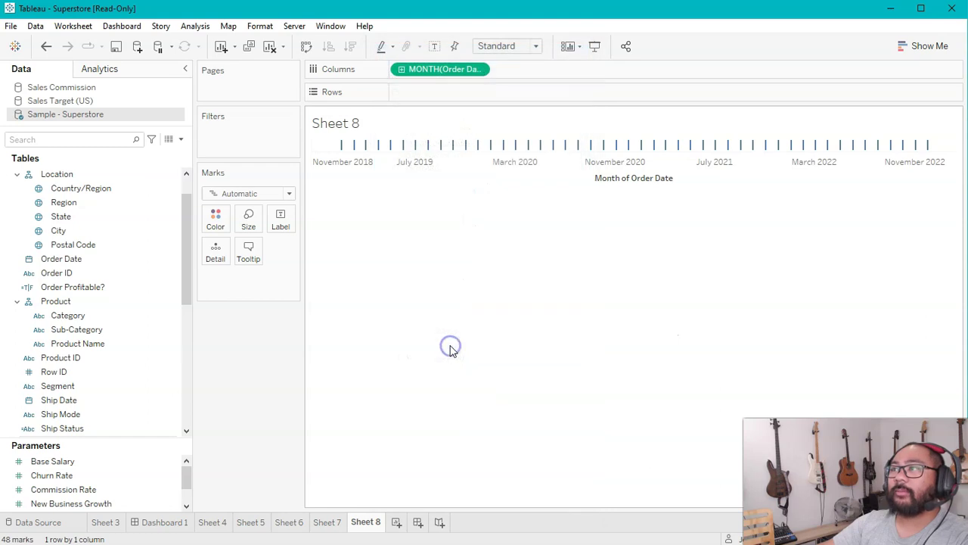
pyautogui.rightClick(425, 71)
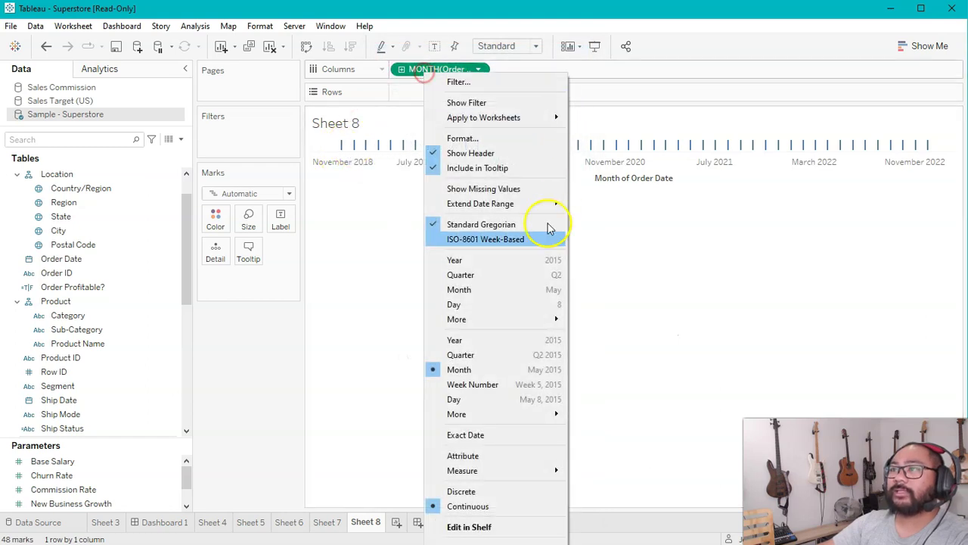
pyautogui.click(506, 356)
# Plot Sales over the quarters as lines colored by Ship Mode
pyautogui.scroll(-1, 168, 344)
pyautogui.scroll(-3, 168, 344)
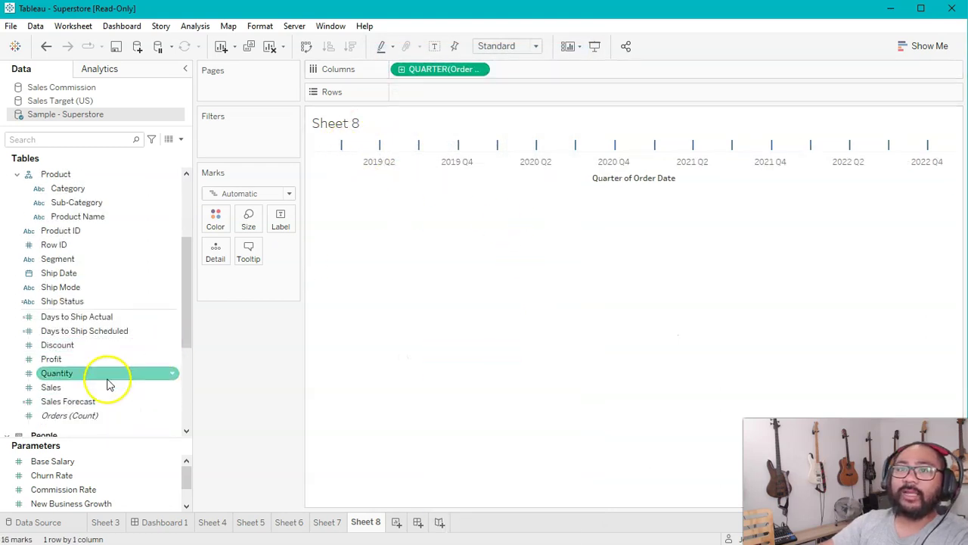
pyautogui.doubleClick(76, 388)
pyautogui.click(119, 305)
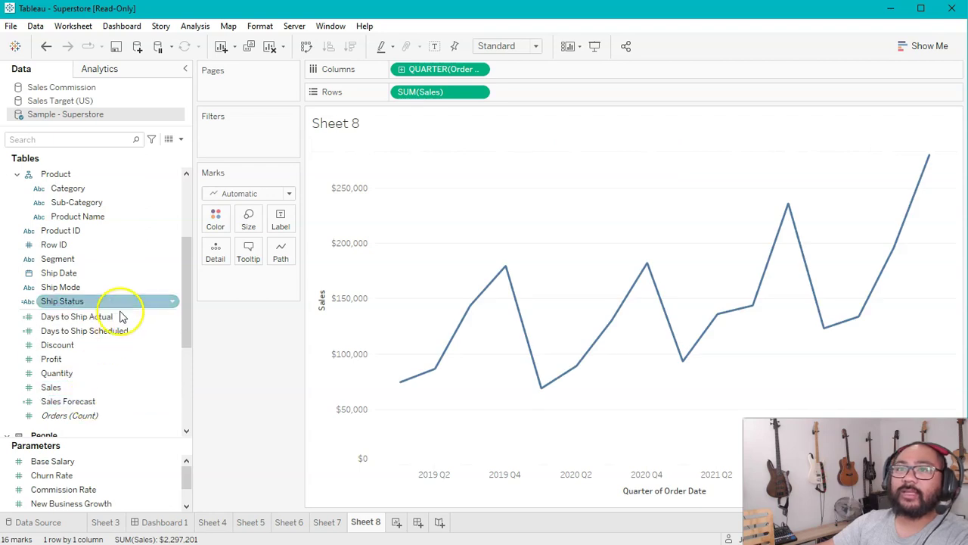
pyautogui.click(72, 289)
pyautogui.moveTo(60, 294); pyautogui.dragTo(216, 221)
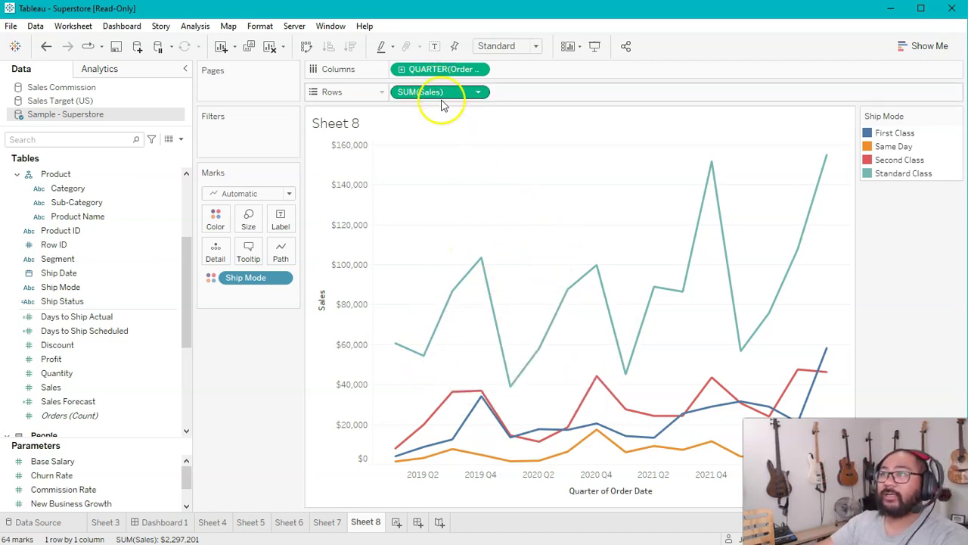
# Duplicate the Sales measure on Rows and show the second one as enlarged circles
pyautogui.moveTo(423, 100); pyautogui.dragTo(522, 92)
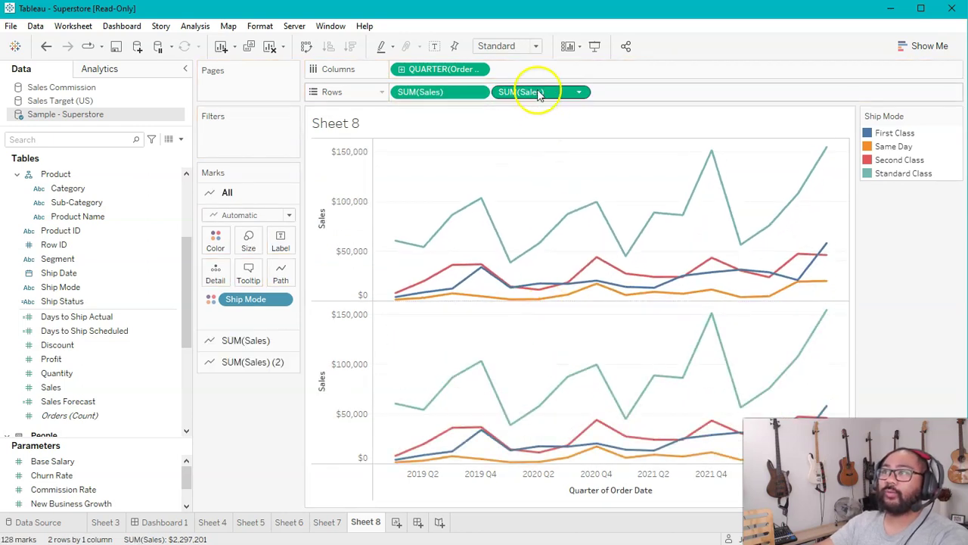
pyautogui.click(237, 258)
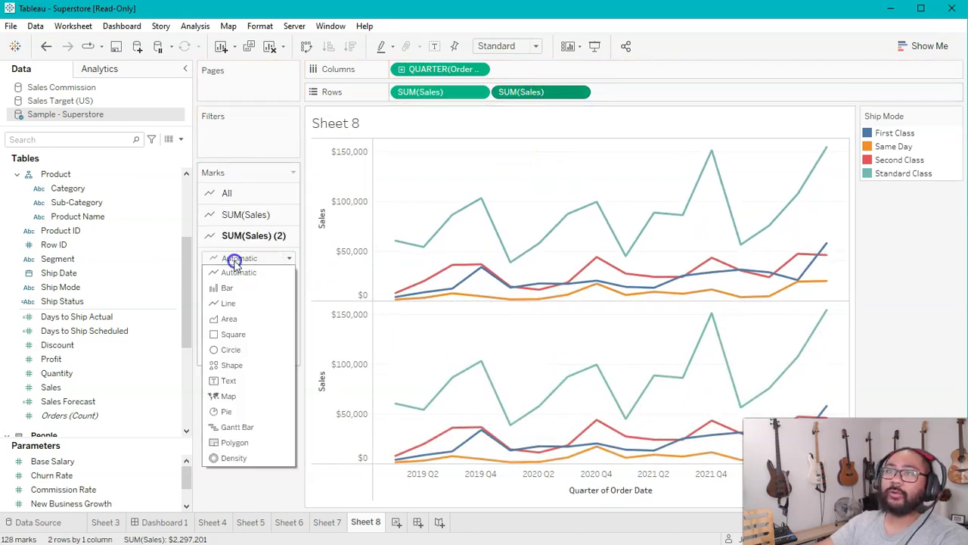
pyautogui.click(227, 352)
pyautogui.click(248, 284)
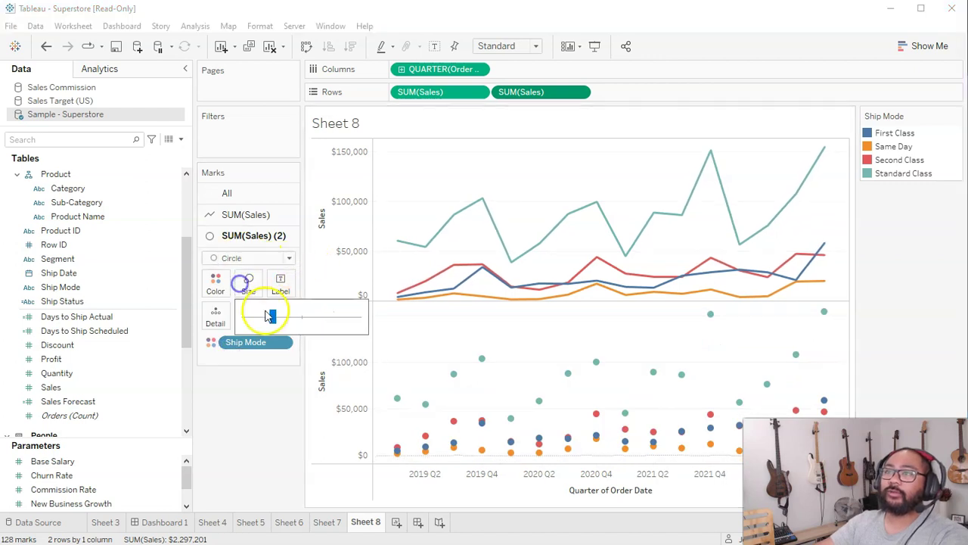
pyautogui.click(297, 318)
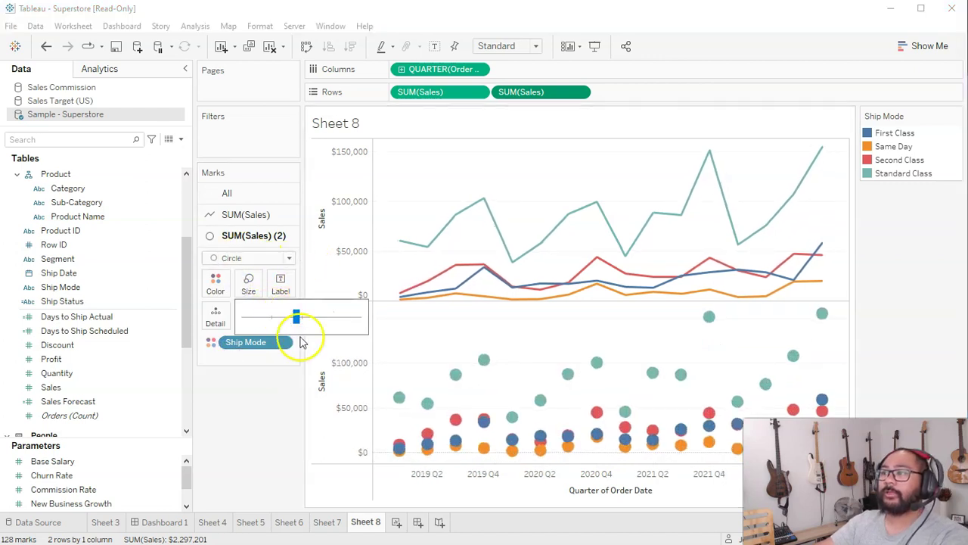
# Combine the line and circle charts on a dual axis and synchronize the axes
pyautogui.rightClick(535, 90)
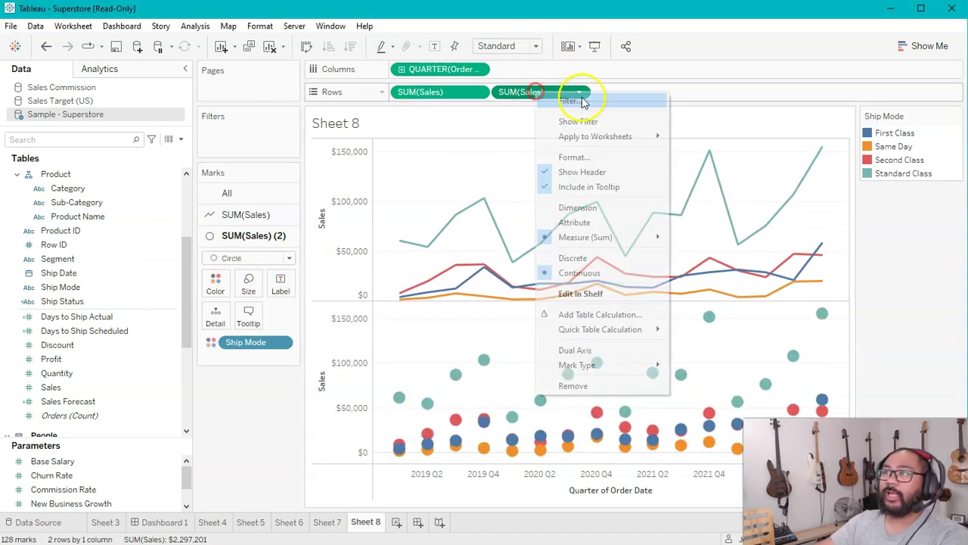
pyautogui.click(591, 350)
pyautogui.rightClick(812, 185)
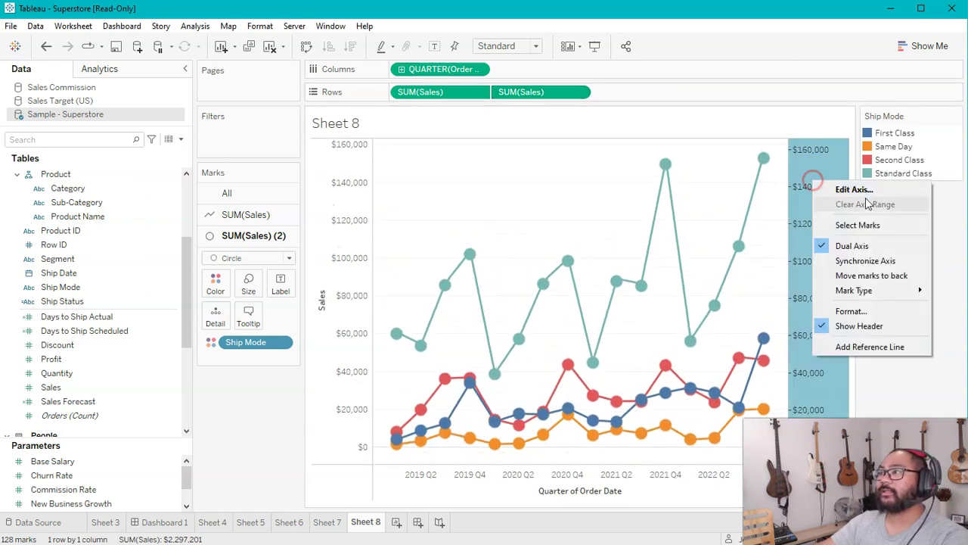
pyautogui.click(876, 262)
# Reduce the color opacity of the sales lines so they are fainter than the circles
pyautogui.click(458, 92)
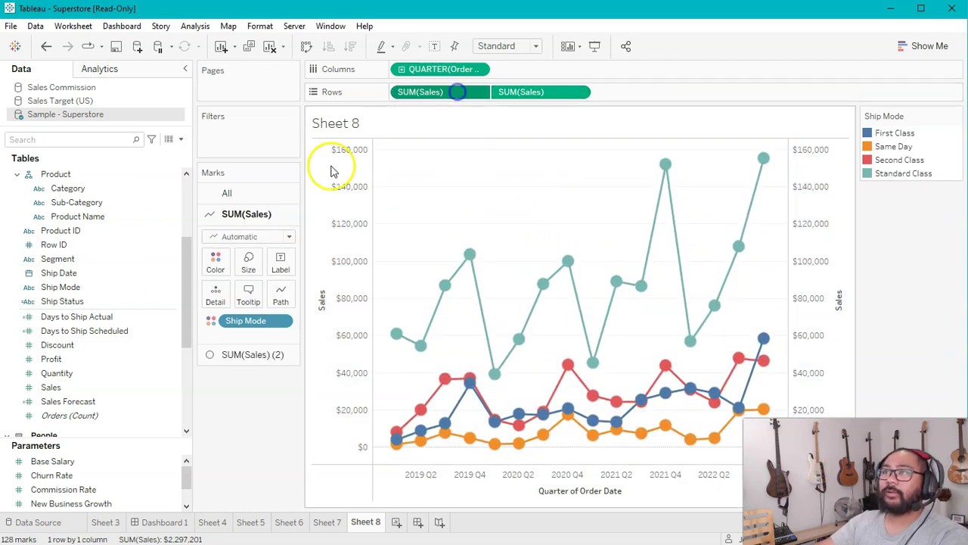
pyautogui.click(218, 261)
pyautogui.moveTo(243, 338); pyautogui.dragTo(244, 338)
pyautogui.click(522, 199)
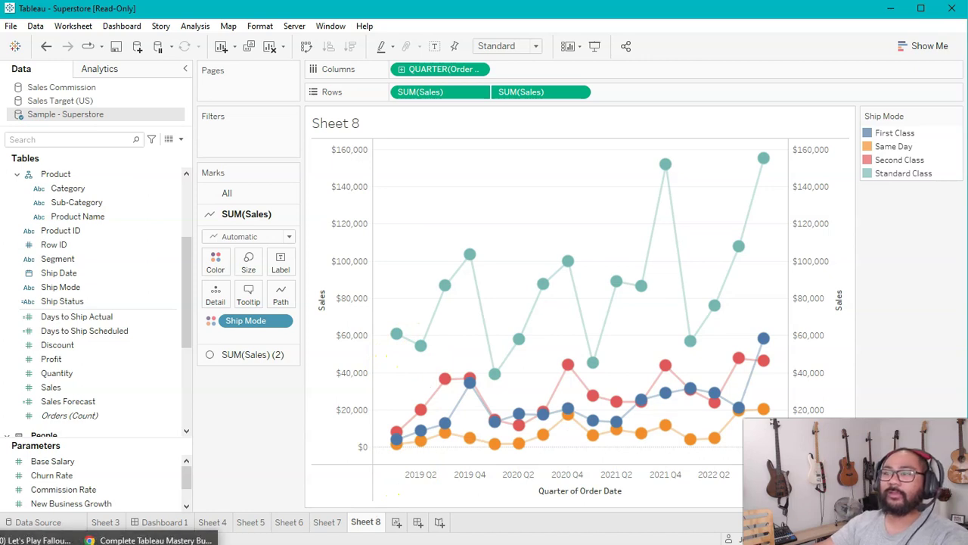
# Switch to the KPMG workbook in the browser and examine the "NextGen Analytics: Global engine forecast" page
pyautogui.click(151, 541)
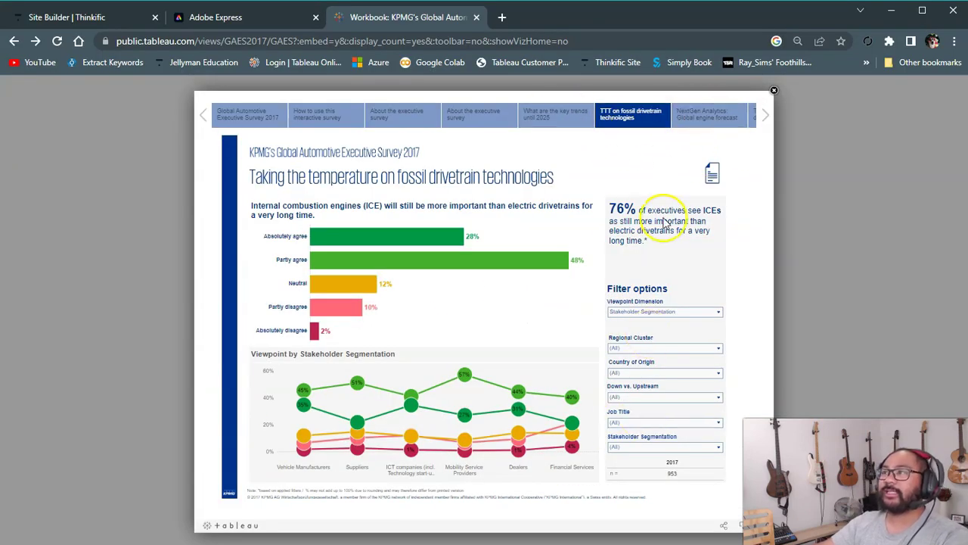
pyautogui.click(707, 111)
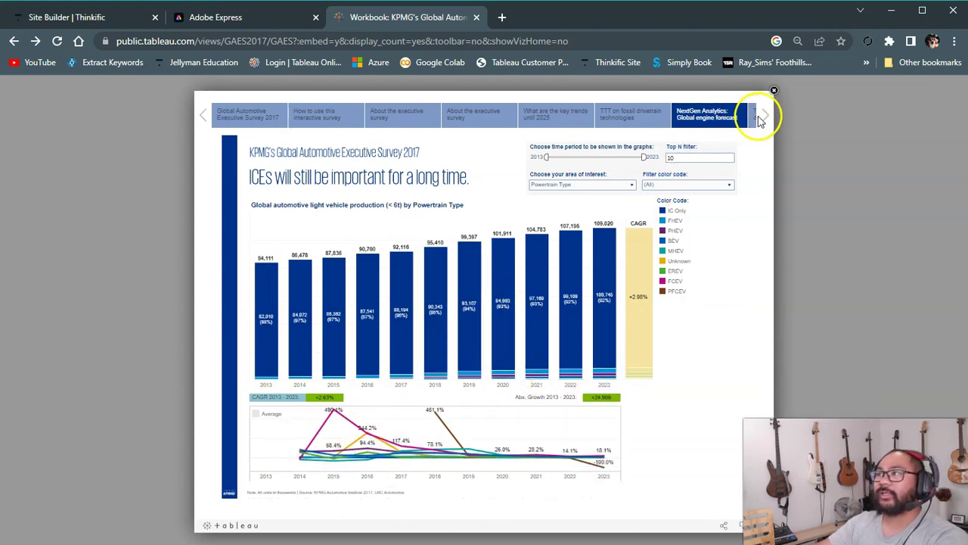
# Browse the following pages of the KPMG workbook through to "NextGen Analytics: Range is everything" and examine their chart designs
pyautogui.click(762, 117)
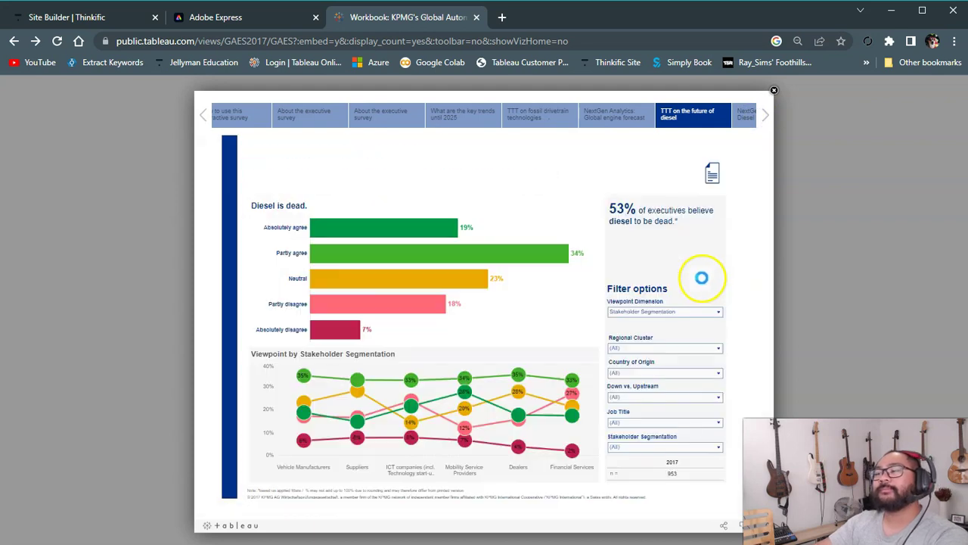
pyautogui.click(764, 117)
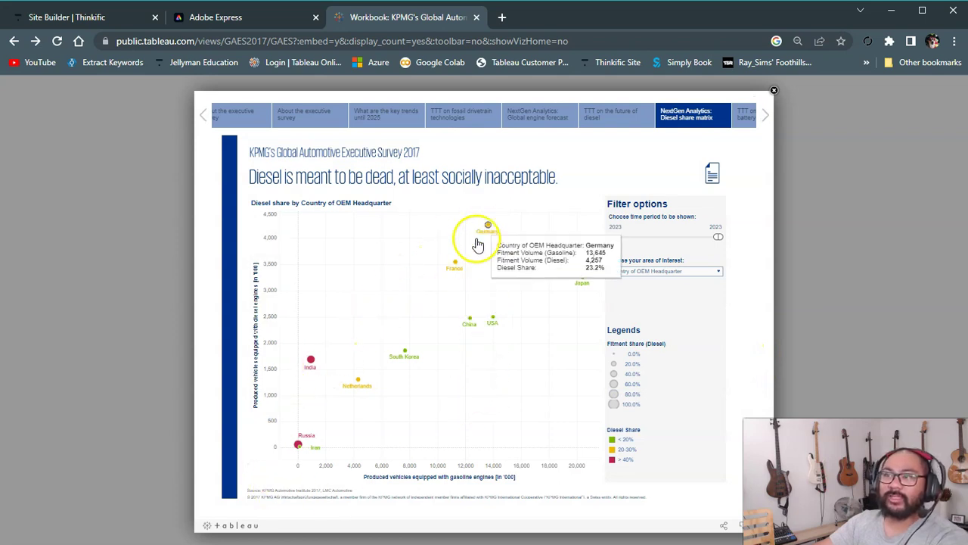
pyautogui.click(744, 119)
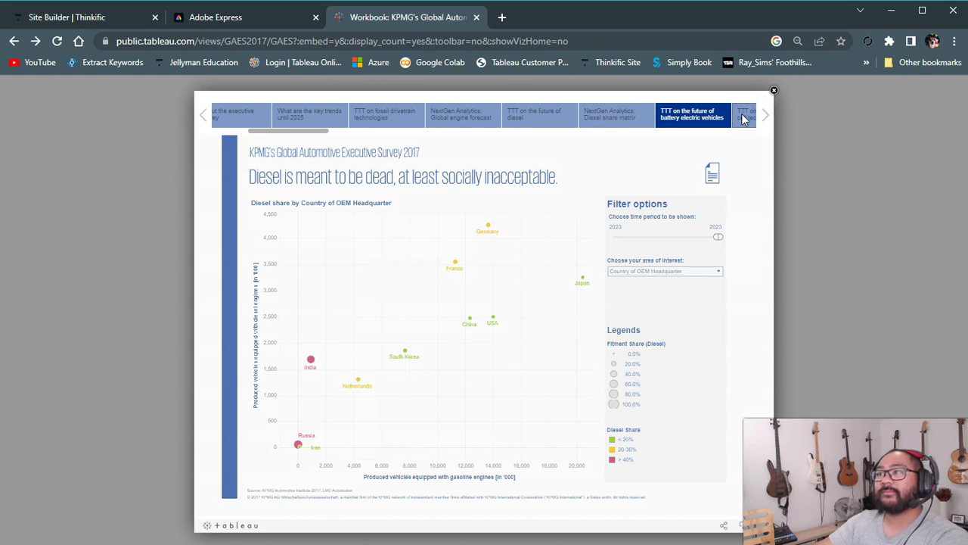
pyautogui.click(728, 118)
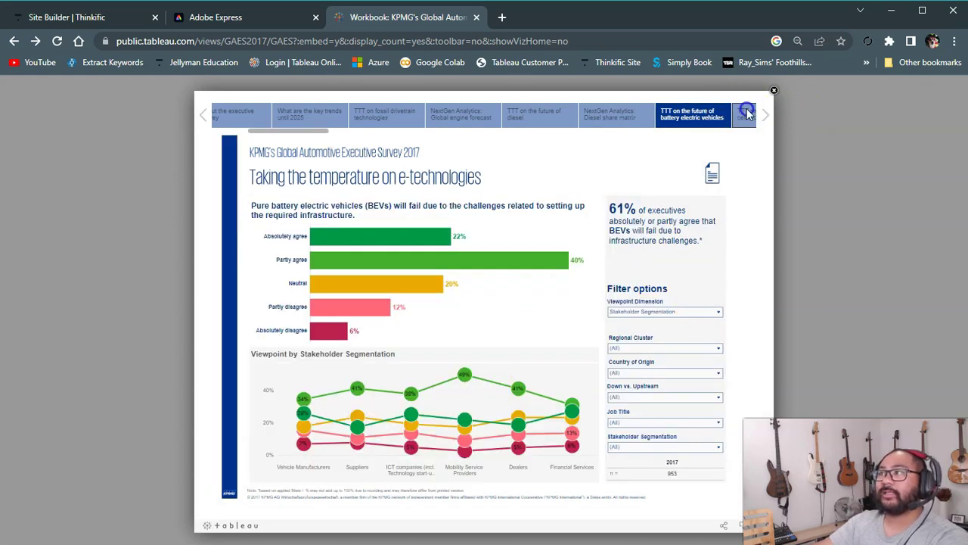
pyautogui.click(766, 118)
pyautogui.click(745, 116)
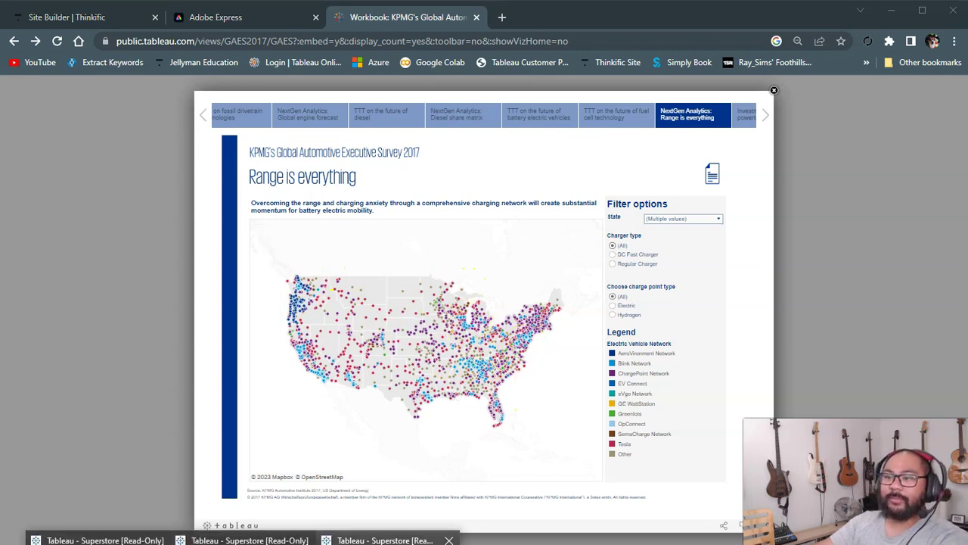
# Switch to the Superstore workbook in Tableau and plot Postal Code as a point map on Sheet 9
pyautogui.click(227, 533)
pyautogui.click(395, 522)
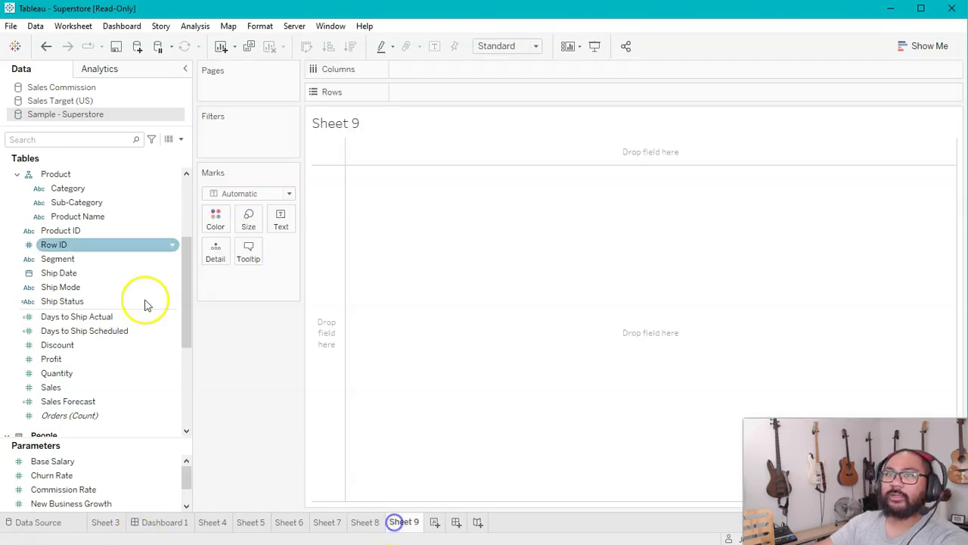
pyautogui.scroll(4, 130, 285)
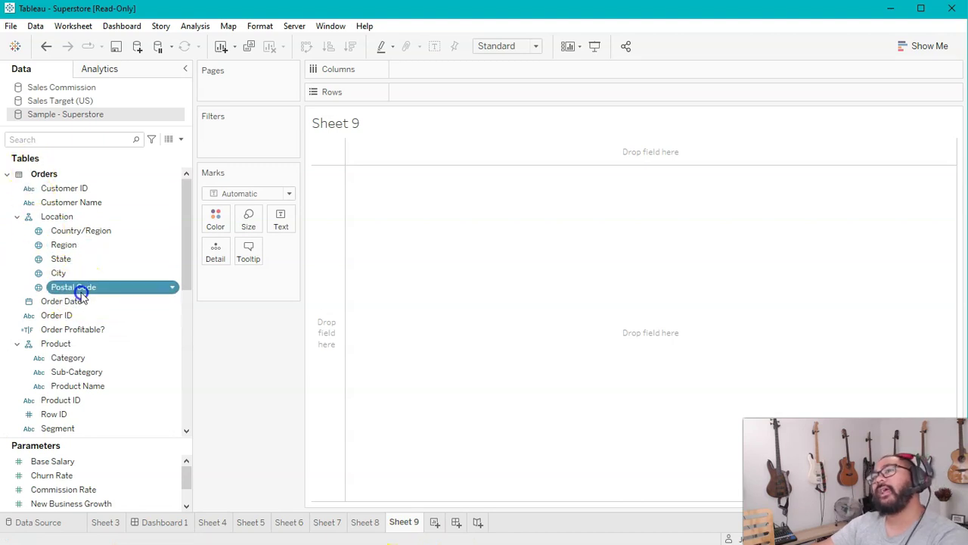
pyautogui.doubleClick(76, 286)
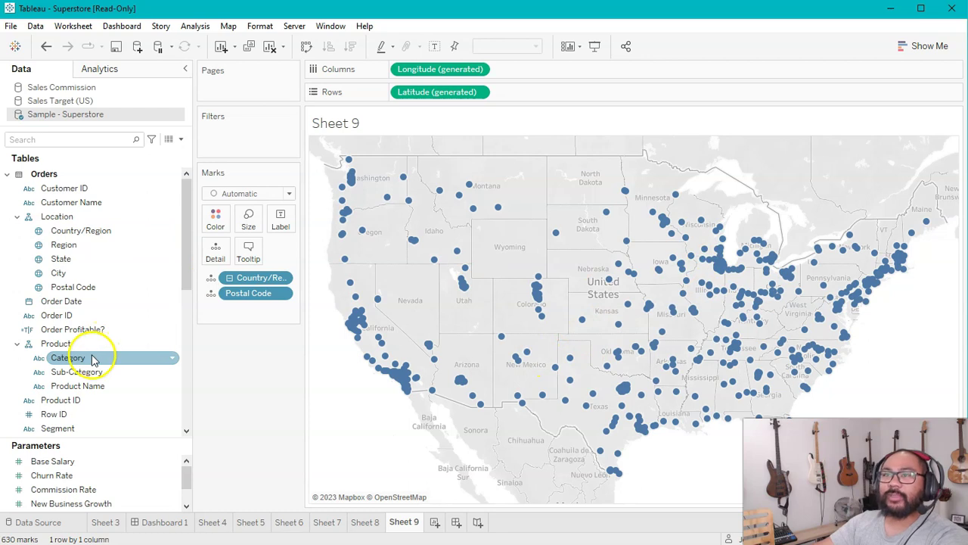
# Color the map points by Category and make them smaller
pyautogui.moveTo(78, 362); pyautogui.dragTo(216, 227)
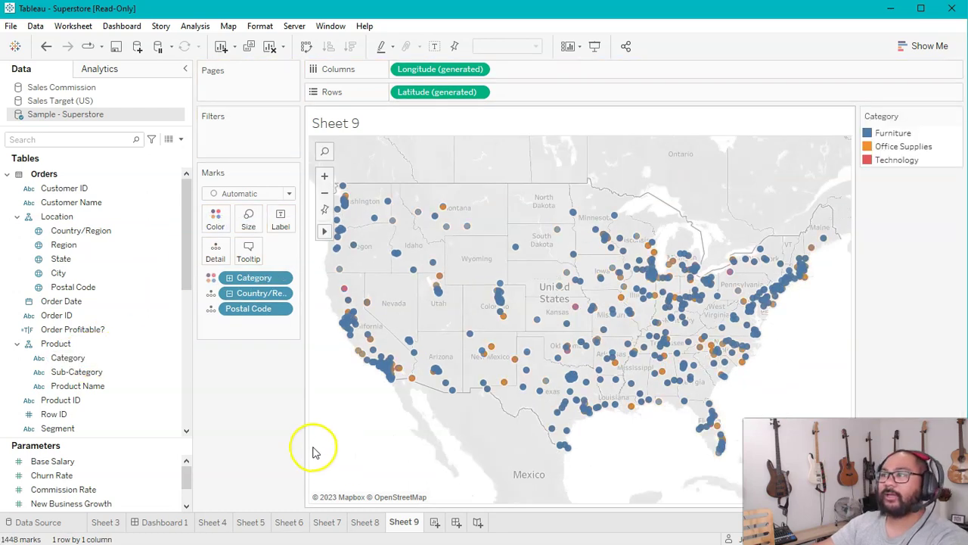
pyautogui.click(248, 219)
pyautogui.moveTo(263, 255); pyautogui.dragTo(263, 255)
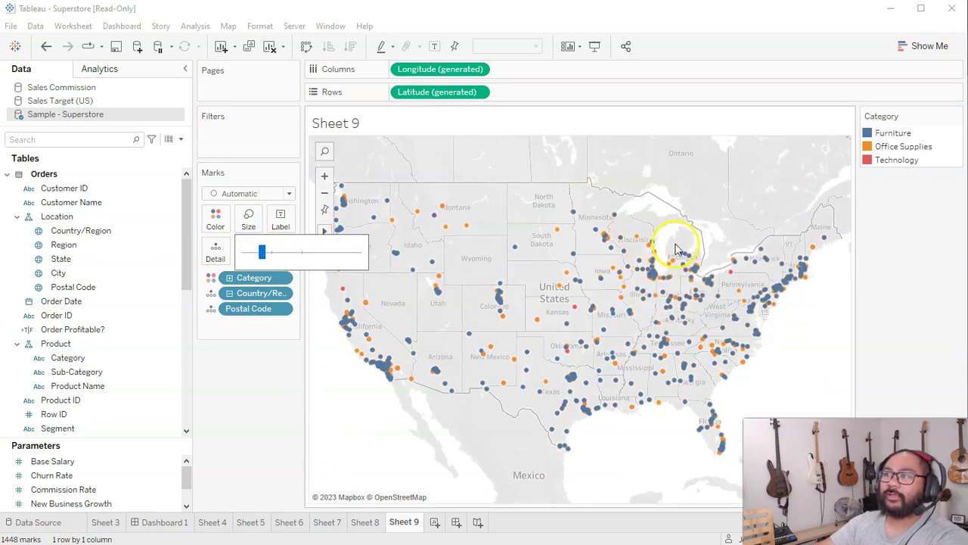
pyautogui.click(286, 429)
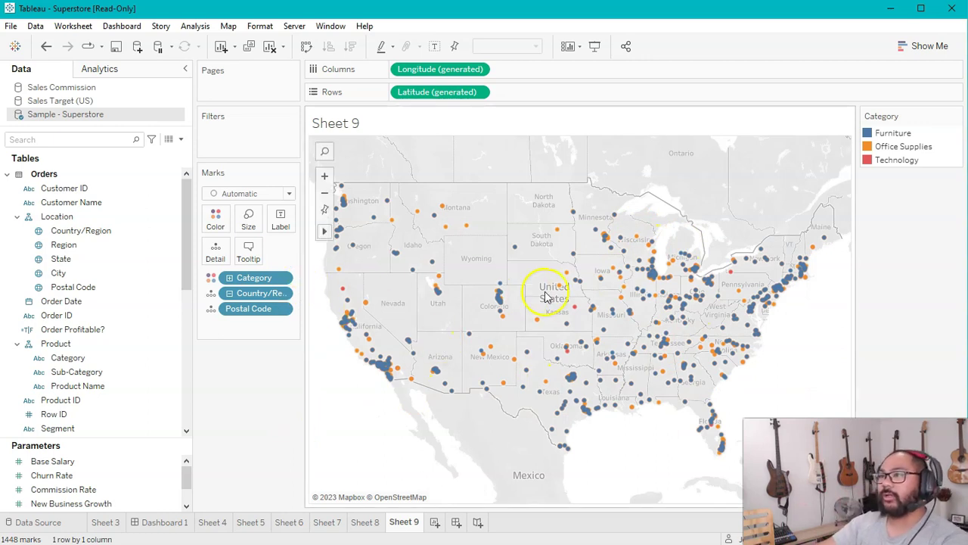
# Keep only the group of points around Colorado on the map and inspect the overlapping marks
pyautogui.moveTo(478, 267); pyautogui.dragTo(514, 328)
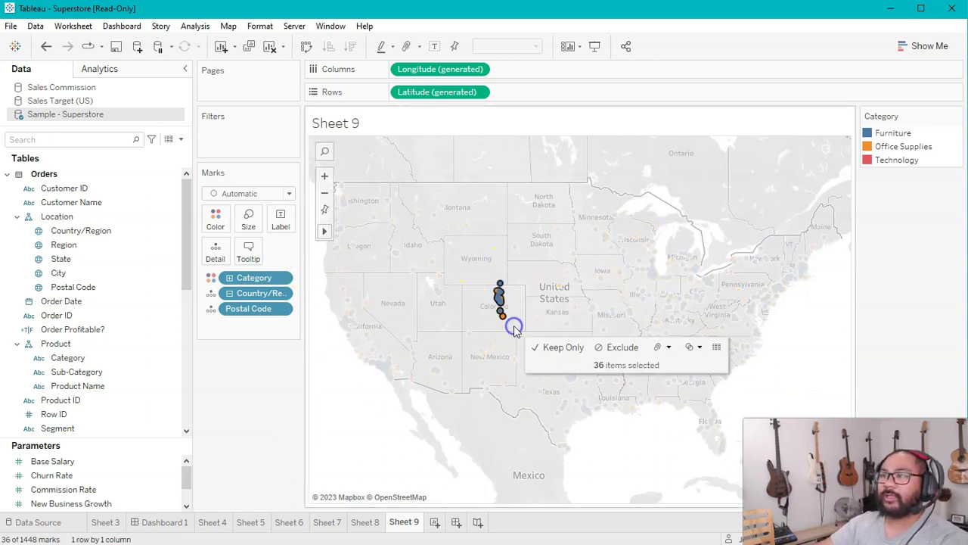
pyautogui.click(555, 345)
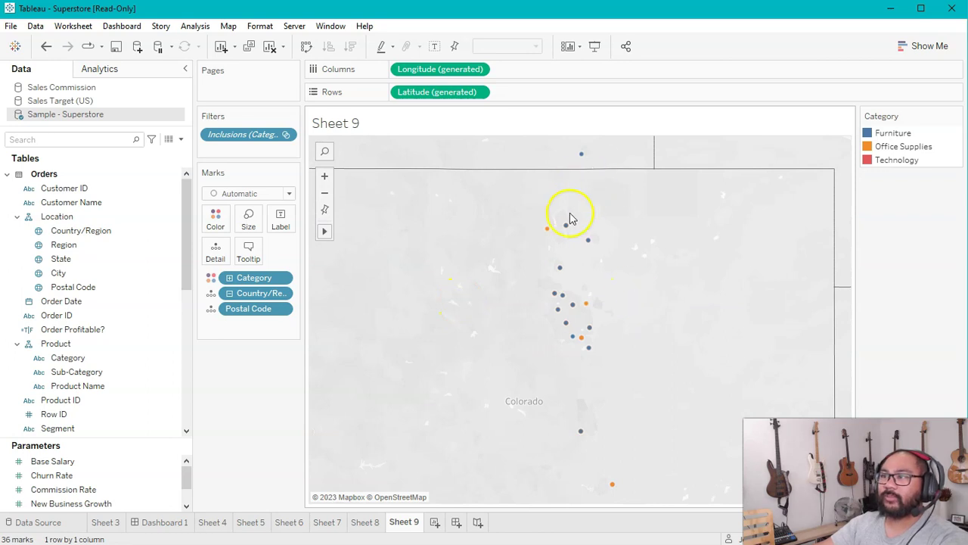
pyautogui.moveTo(575, 310)
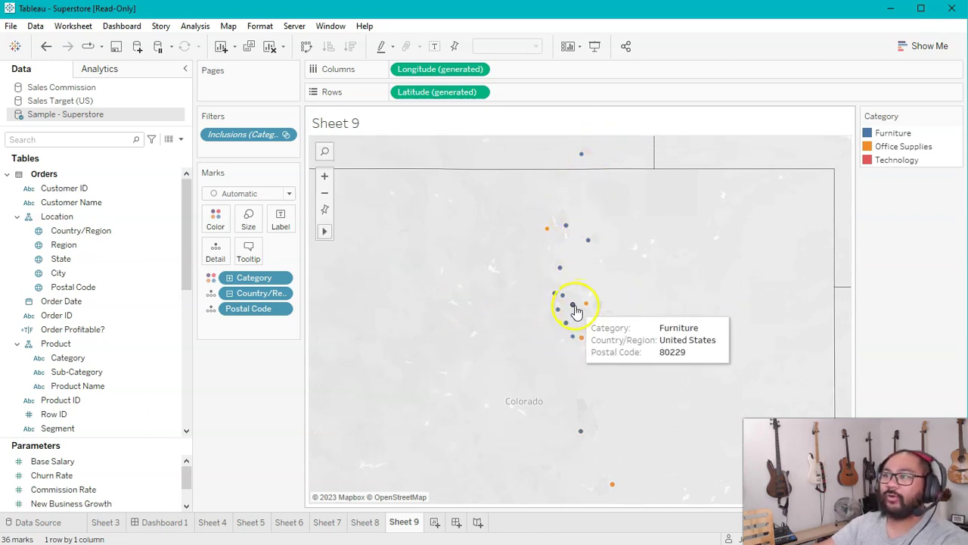
# Reduce the color opacity of the map points and remove the Inclusions filter
pyautogui.click(219, 218)
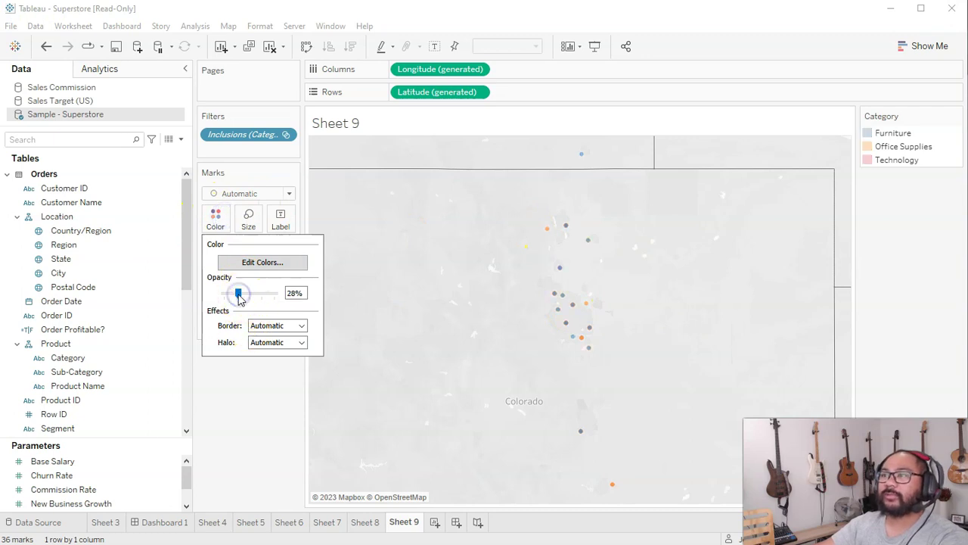
pyautogui.click(265, 448)
pyautogui.moveTo(260, 134); pyautogui.dragTo(264, 483)
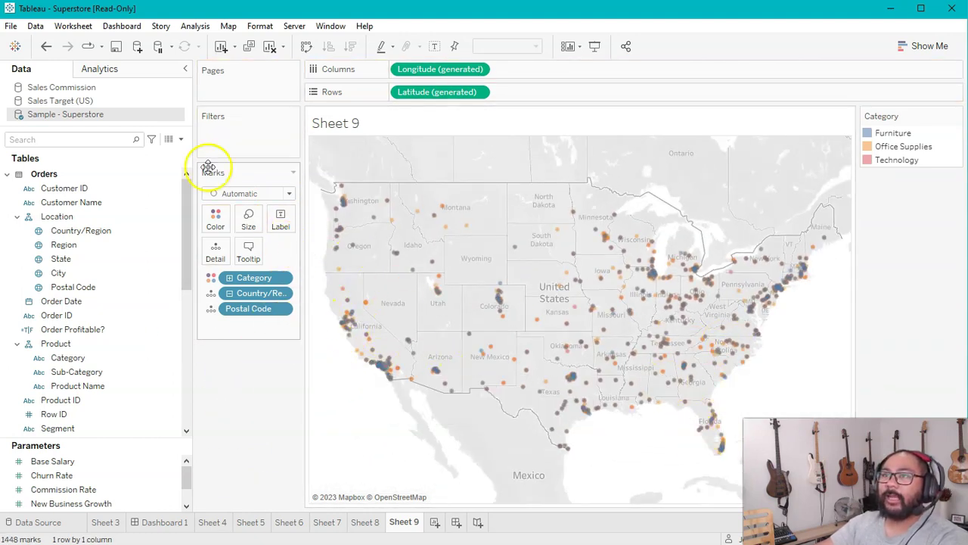
# Try the Normal background map style, then set the style to Dark with 0% washout
pyautogui.click(257, 25)
pyautogui.moveTo(228, 27)
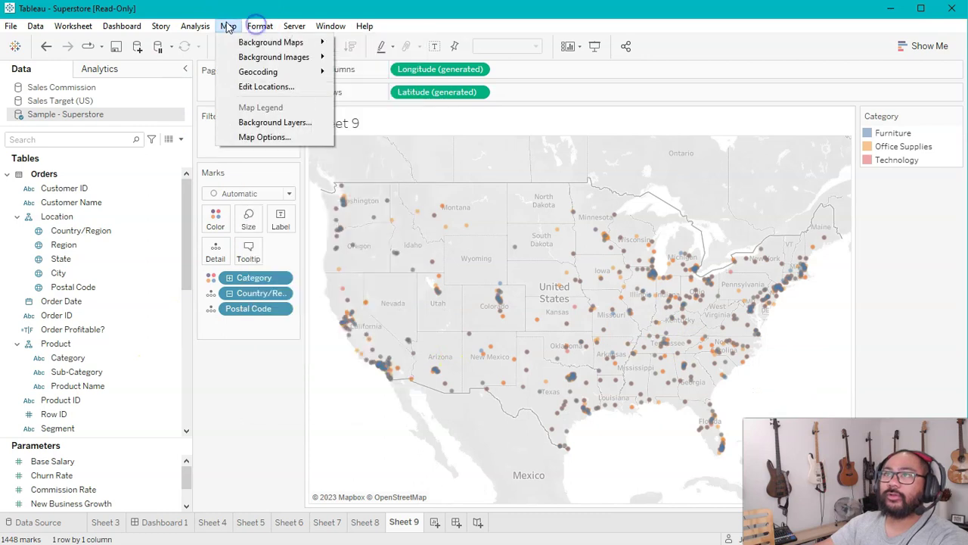
pyautogui.click(234, 122)
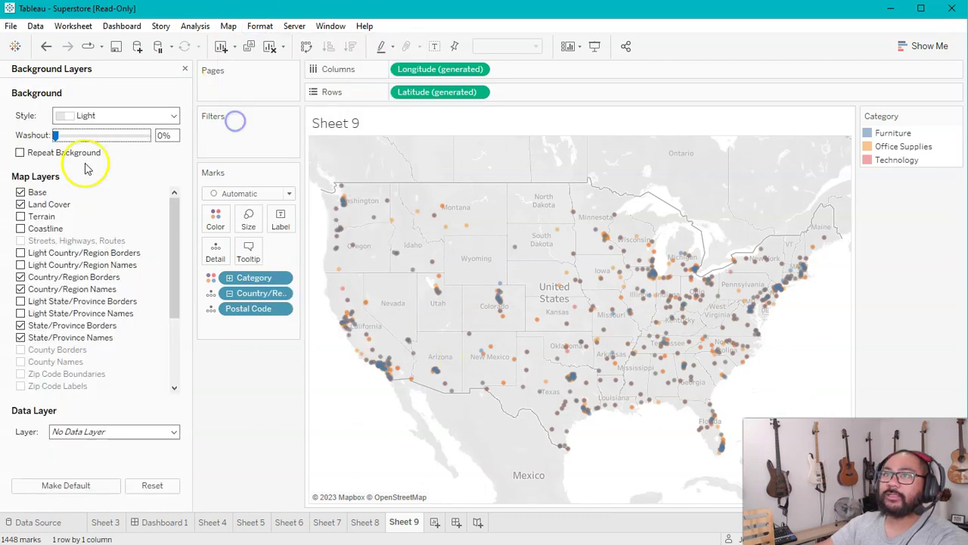
pyautogui.click(87, 117)
pyautogui.click(90, 136)
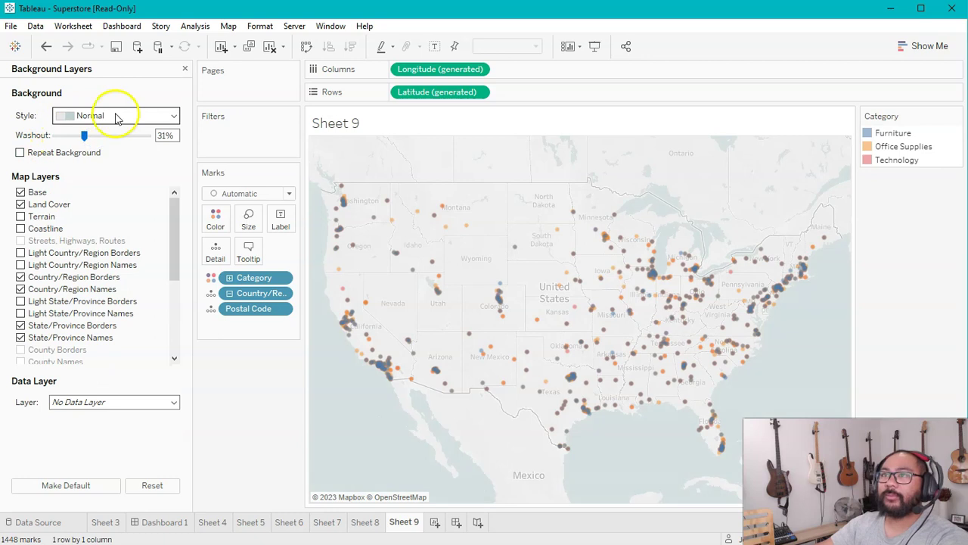
pyautogui.click(115, 117)
pyautogui.click(114, 148)
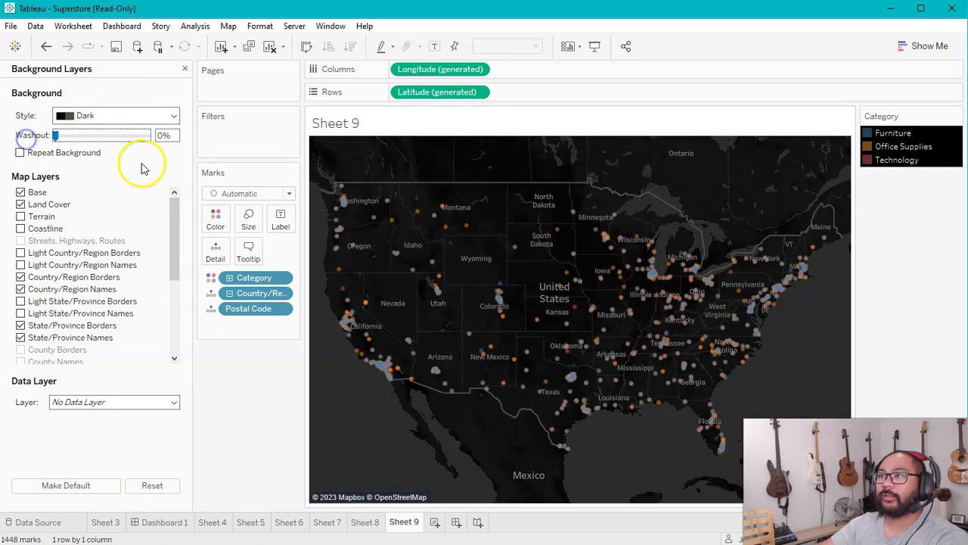
# Enlarge the circles on the dark map and adjust their color opacity so overlapping points show through
pyautogui.click(215, 220)
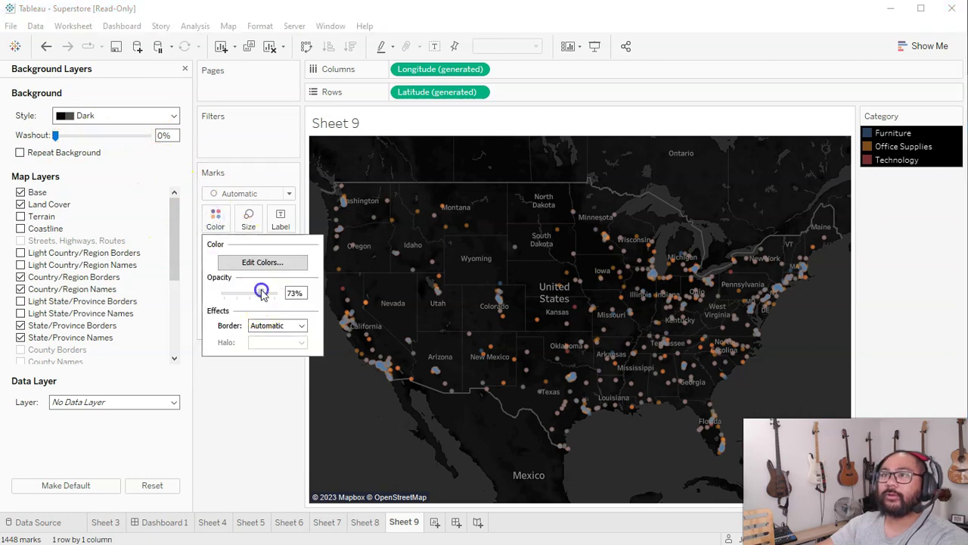
pyautogui.click(248, 224)
pyautogui.click(285, 254)
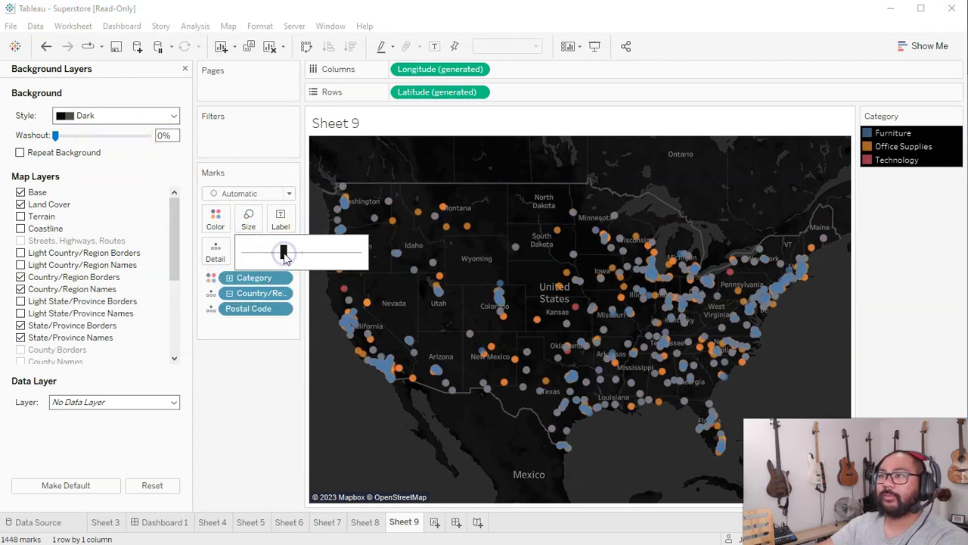
pyautogui.click(214, 218)
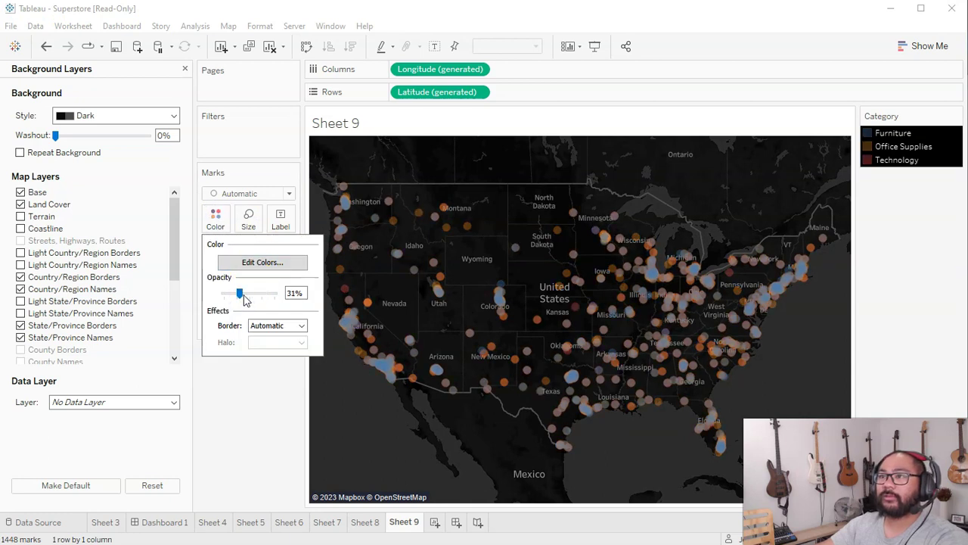
pyautogui.click(259, 423)
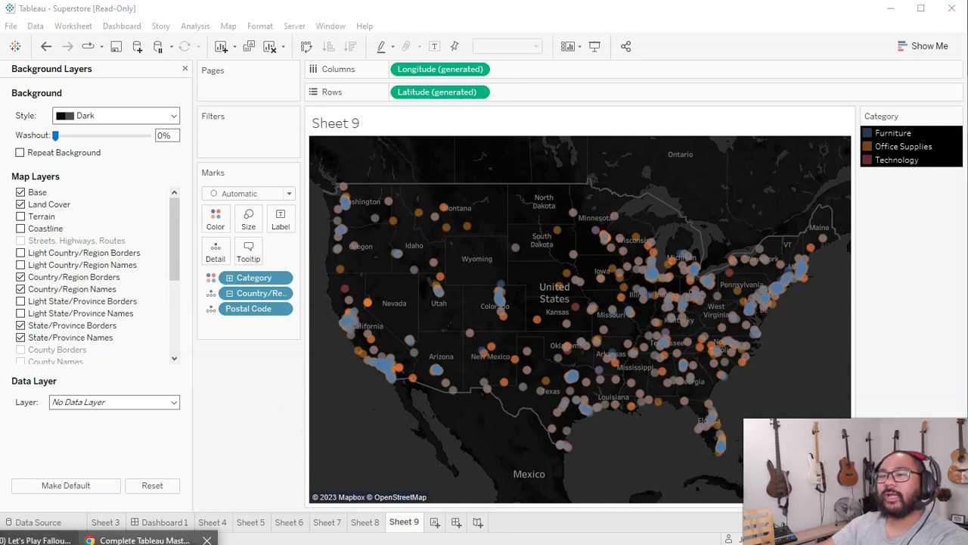
# Switch back to the KPMG workbook in the browser and examine the icon scatter plot on "Investment agenda for powertrain techs"
pyautogui.click(114, 535)
pyautogui.click(742, 115)
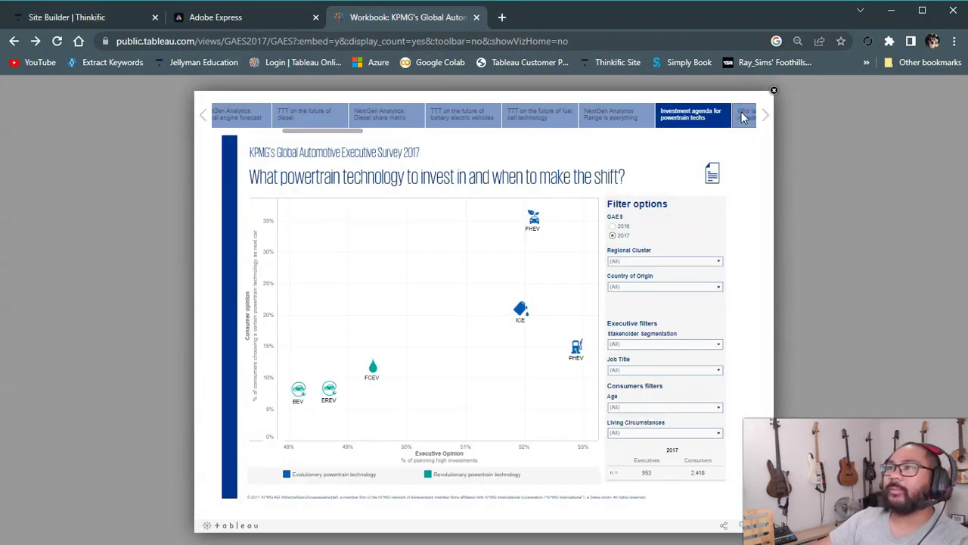
pyautogui.click(417, 402)
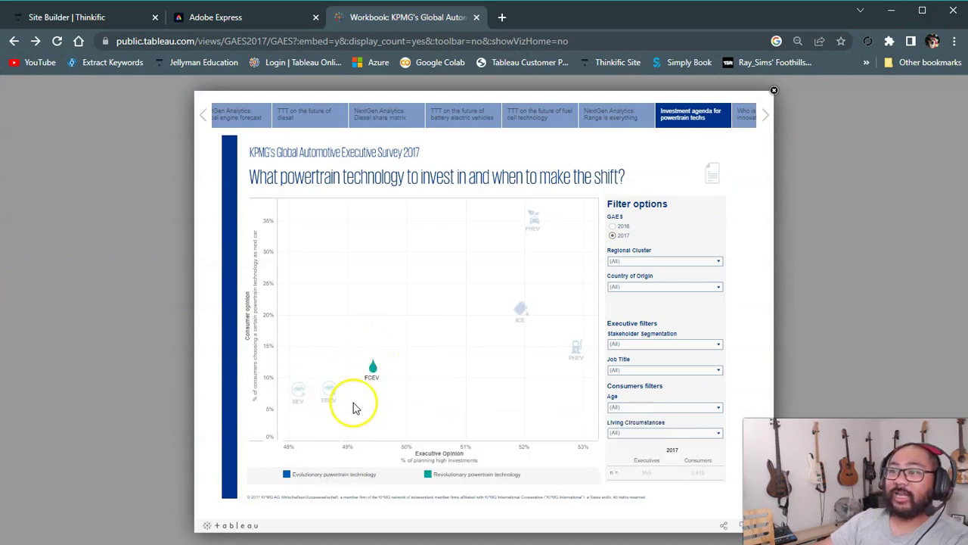
# Examine the star shapes, connecting lines and tooltips for BMW Group on the "Who is seen as innovation leader" page
pyautogui.click(747, 115)
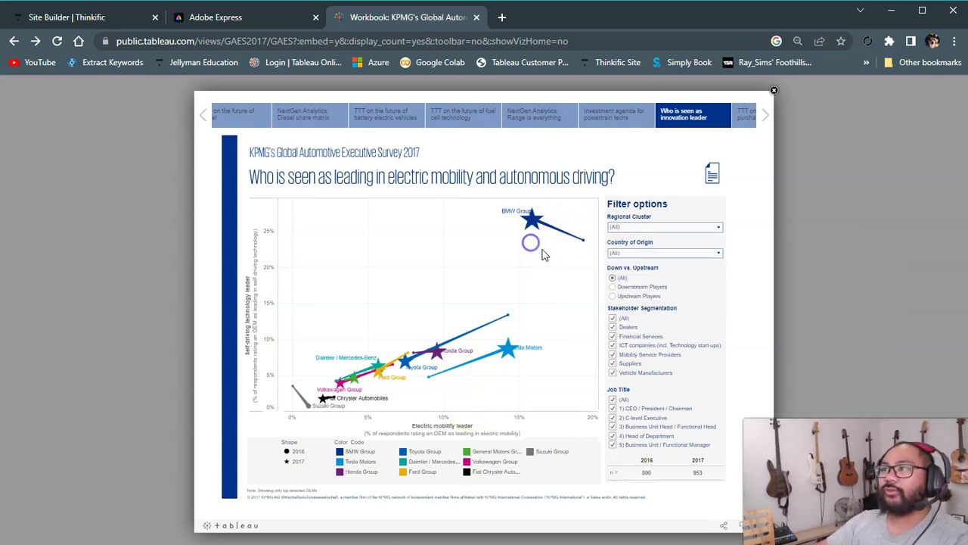
pyautogui.click(583, 242)
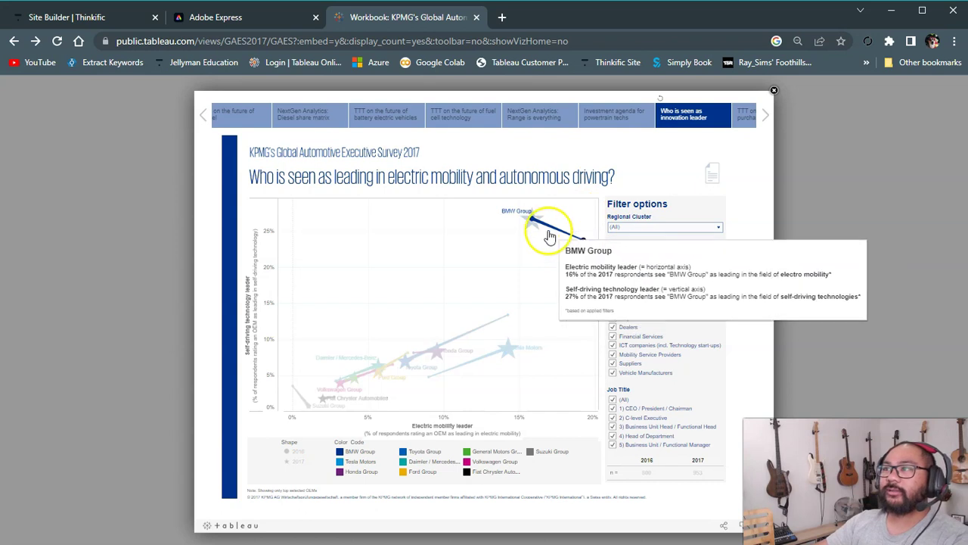
pyautogui.moveTo(532, 221)
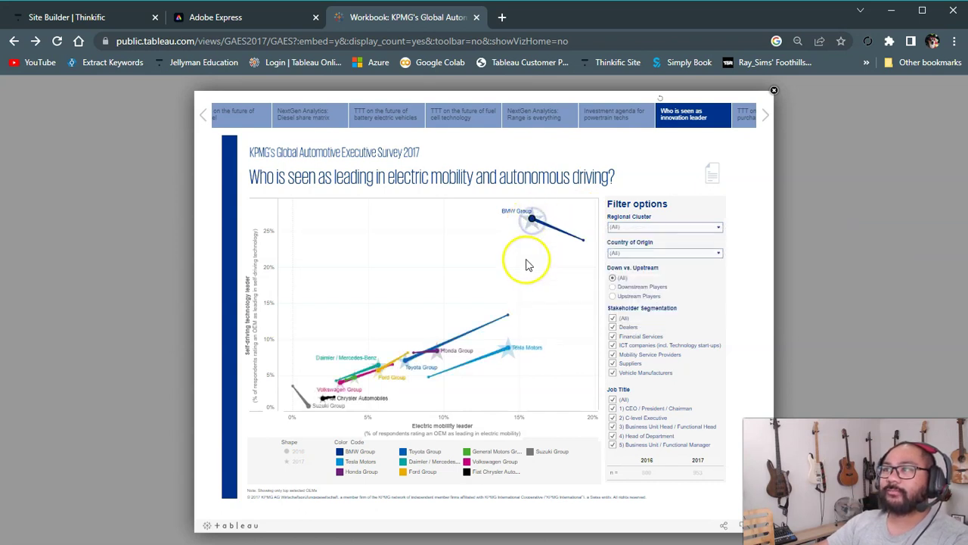
pyautogui.click(519, 382)
pyautogui.click(532, 219)
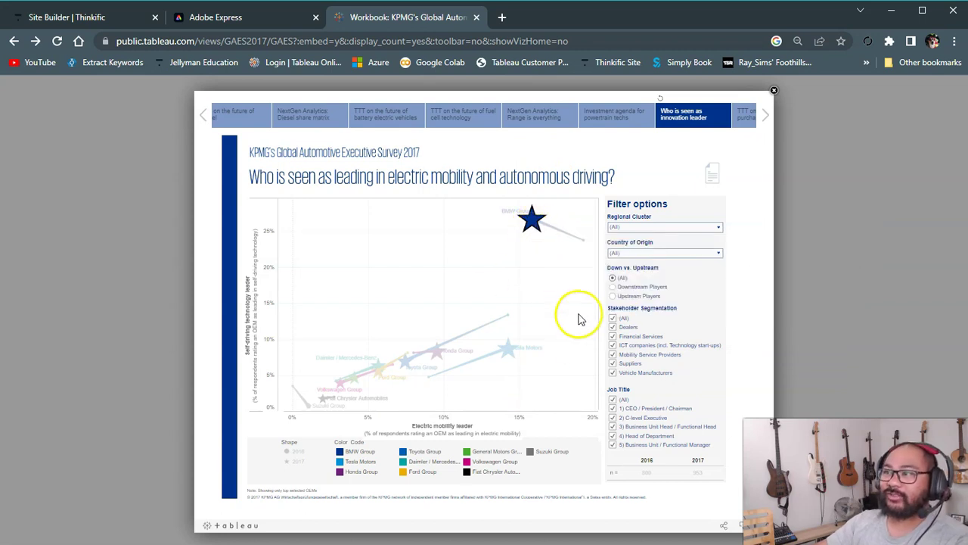
pyautogui.moveTo(533, 231)
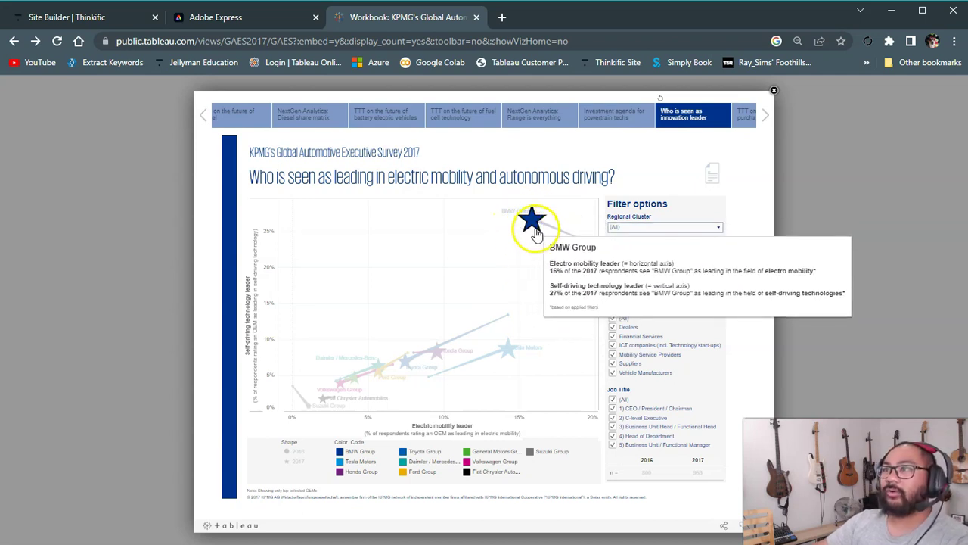
pyautogui.moveTo(348, 386)
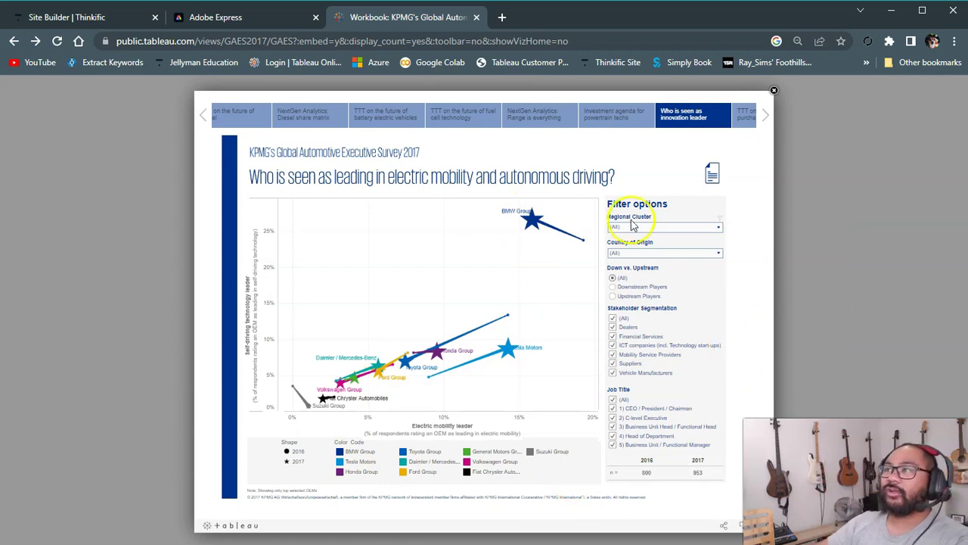
pyautogui.click(582, 242)
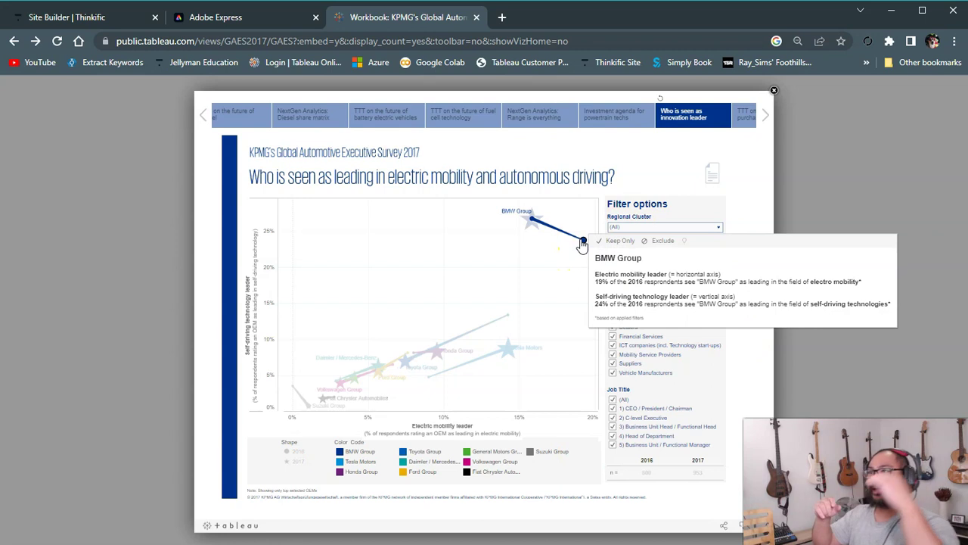
pyautogui.click(579, 242)
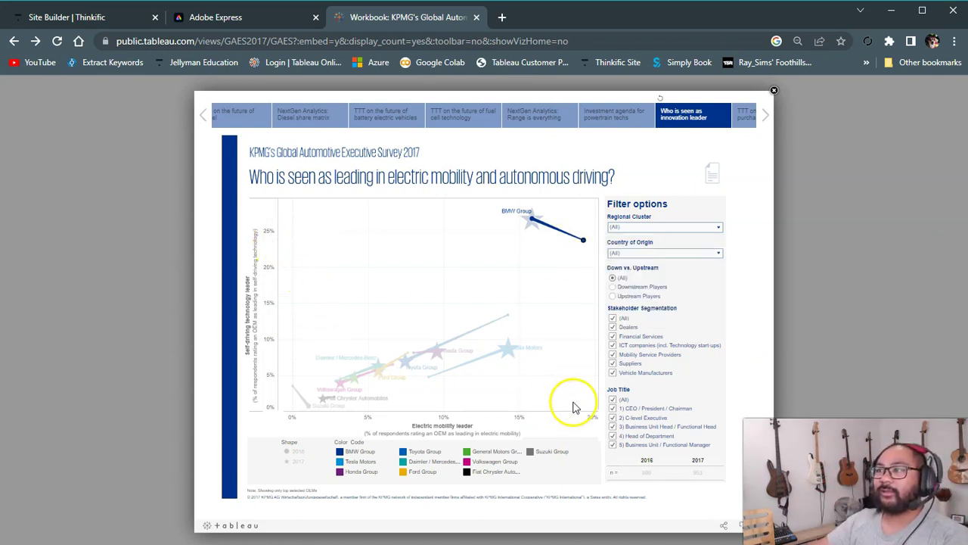
pyautogui.moveTo(589, 245)
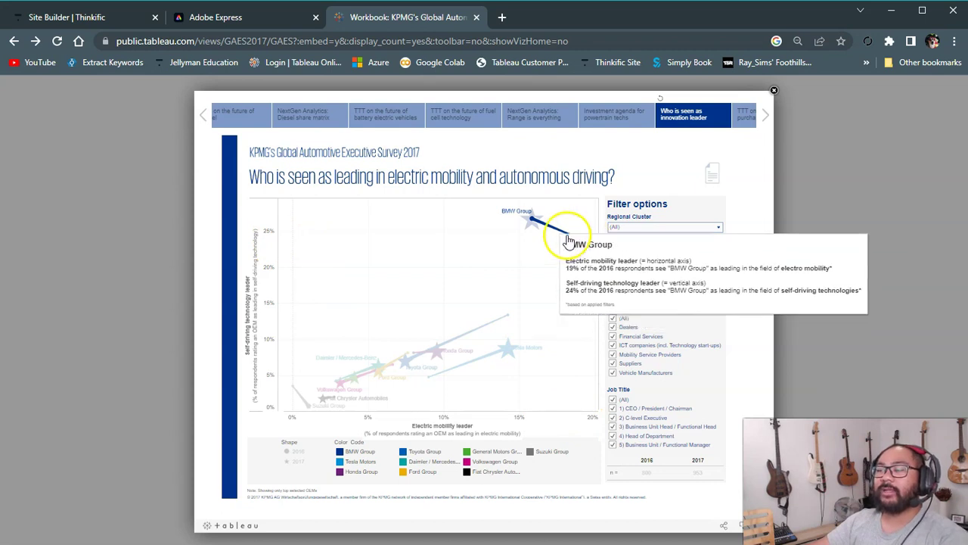